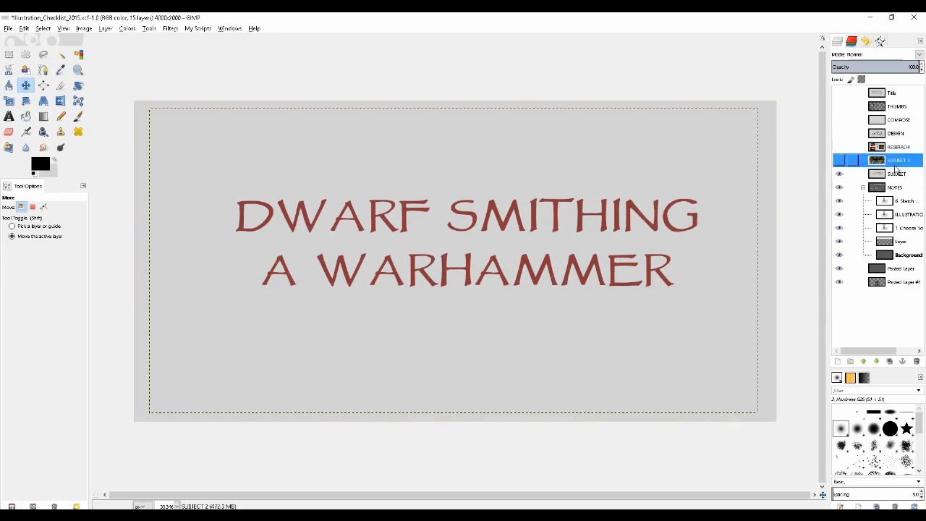
Make the SUBJECT layer active and look over its dwarf smithing title
click(897, 174)
mouse_move(400, 178)
mouse_down()
mouse_move(389, 169)
mouse_move(397, 173)
mouse_up()
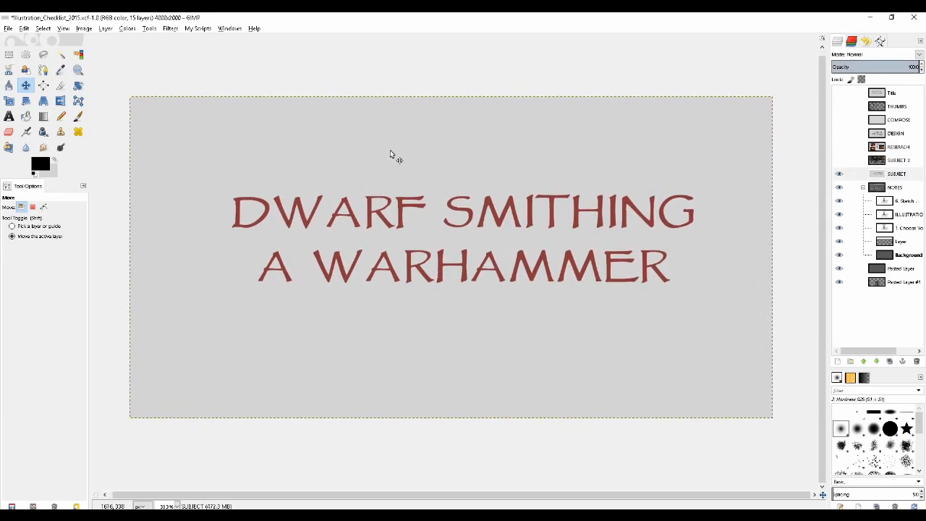
mouse_move(394, 148)
mouse_down()
mouse_move(377, 158)
mouse_move(389, 154)
mouse_up()
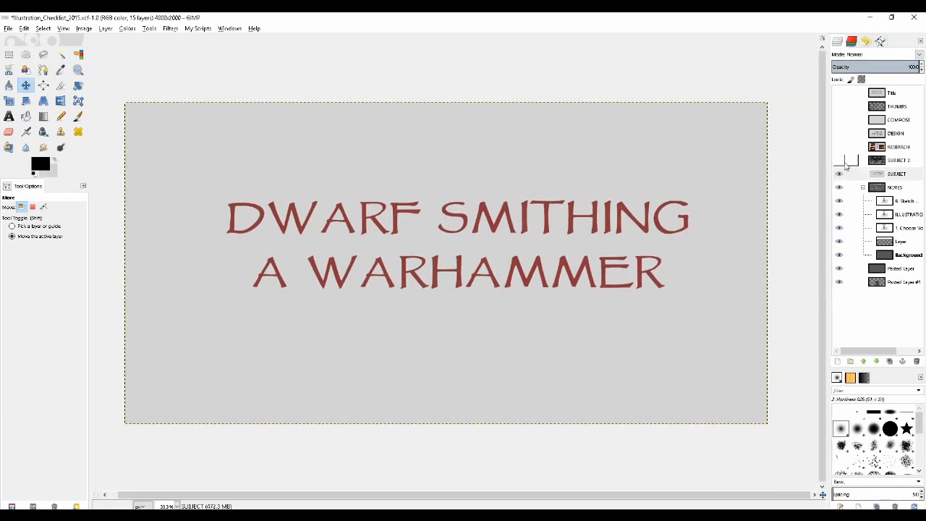
mouse_move(524, 136)
mouse_down()
mouse_move(517, 144)
mouse_move(526, 148)
mouse_up()
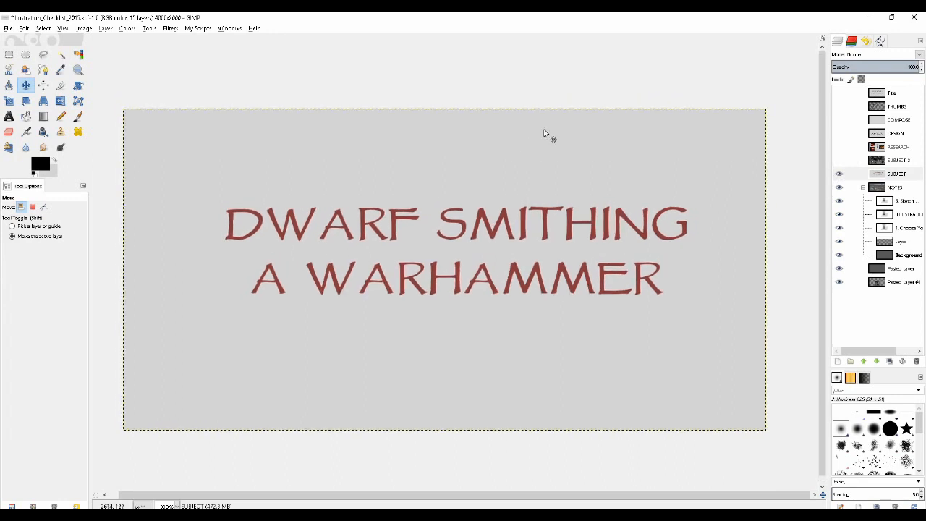
mouse_move(594, 162)
mouse_down()
mouse_move(585, 153)
mouse_move(606, 150)
mouse_up()
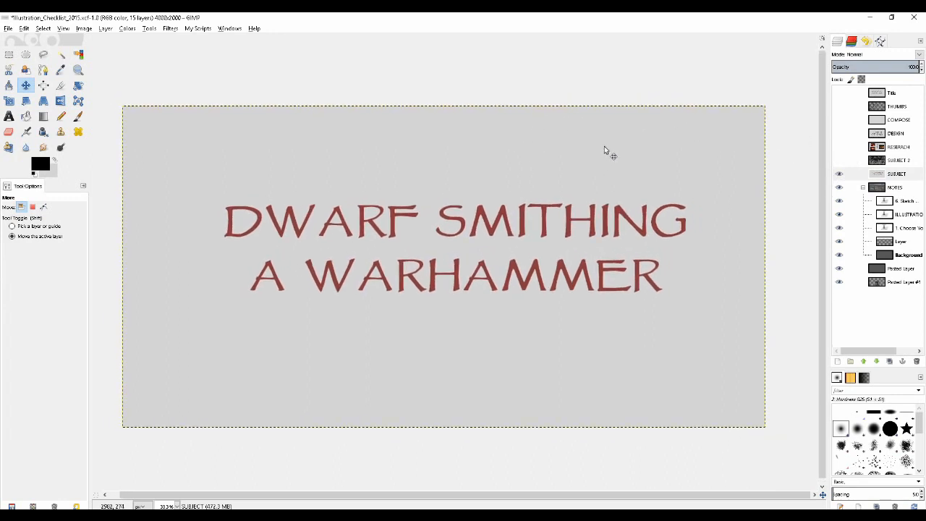
Show the SUBJECT 2 layer and examine its illustration of warriors facing a three-headed dragon in a cave
click(839, 159)
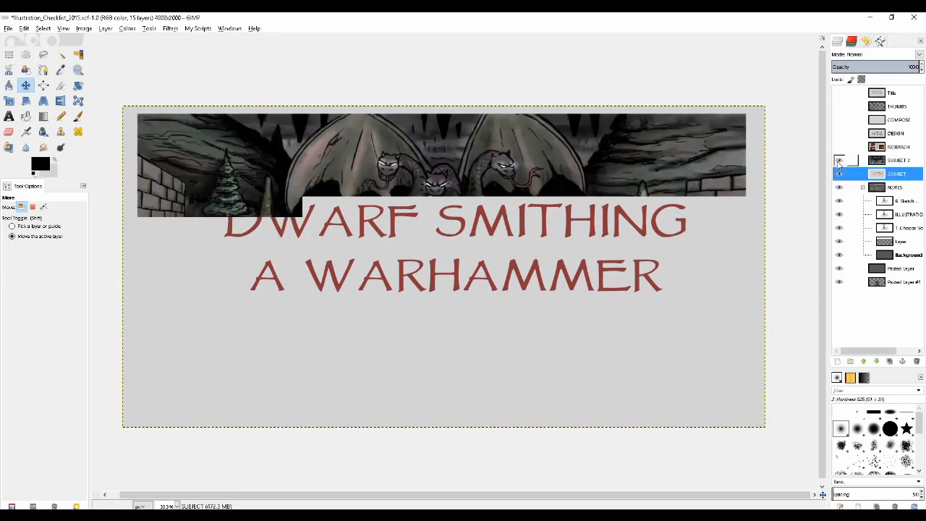
scroll(535, 174, down, 1)
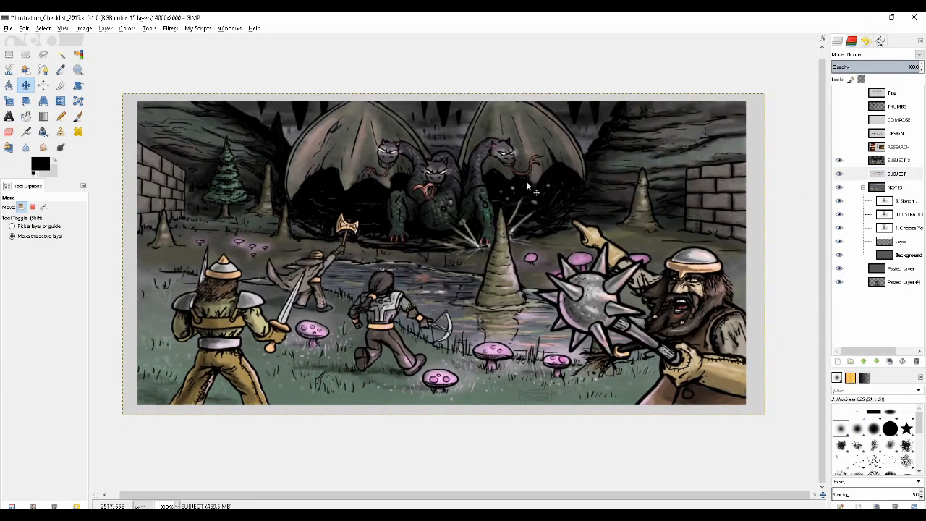
scroll(530, 186, up, 1)
scroll(530, 189, down, 1)
drag(503, 225, 499, 212)
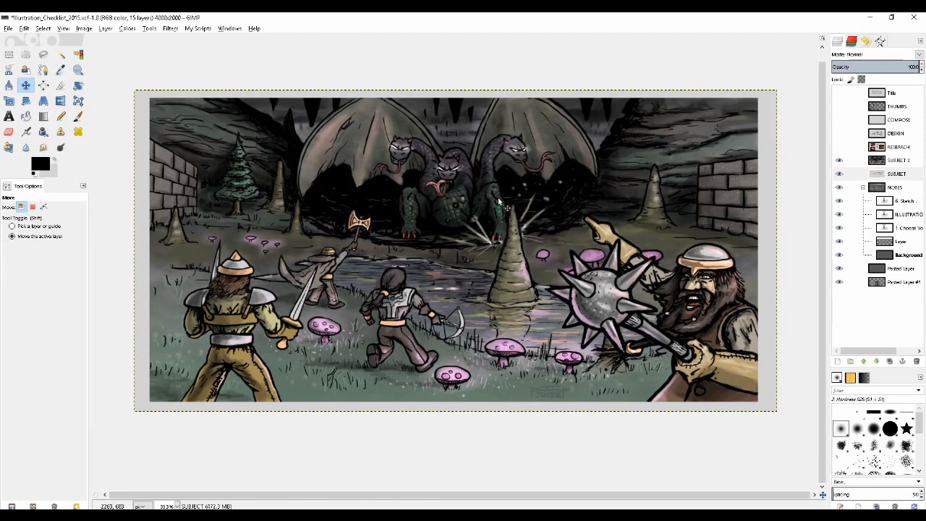
drag(497, 204, 495, 210)
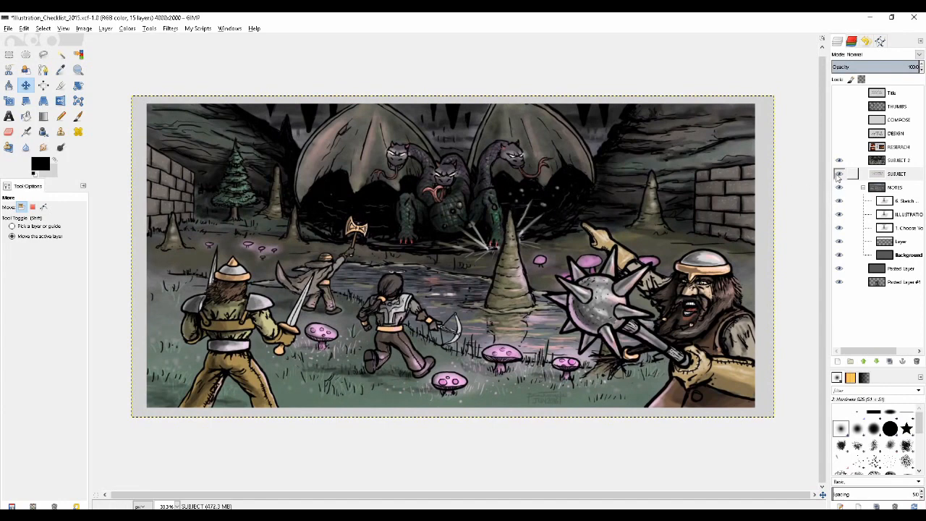
drag(456, 201, 449, 209)
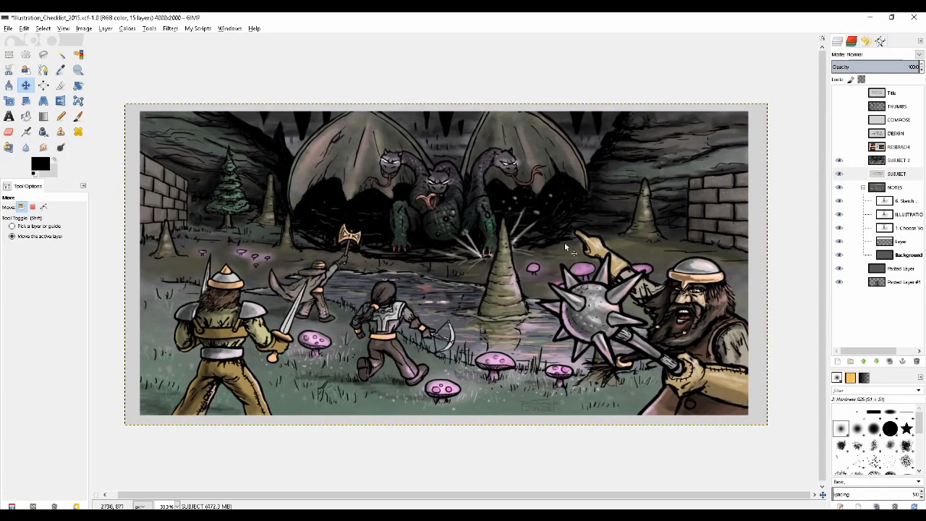
drag(446, 259, 459, 238)
scroll(445, 286, up, 1)
scroll(446, 284, down, 1)
scroll(459, 238, up, 1)
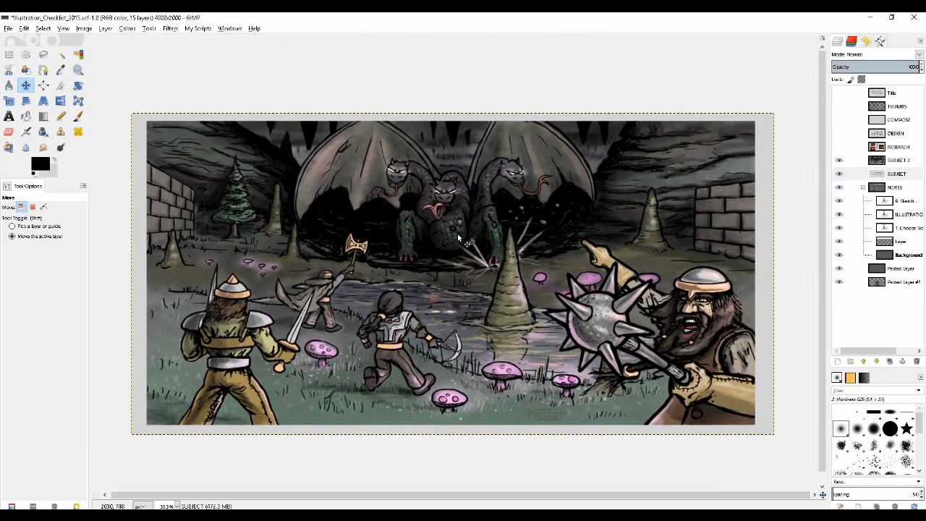
scroll(449, 235, left, 1)
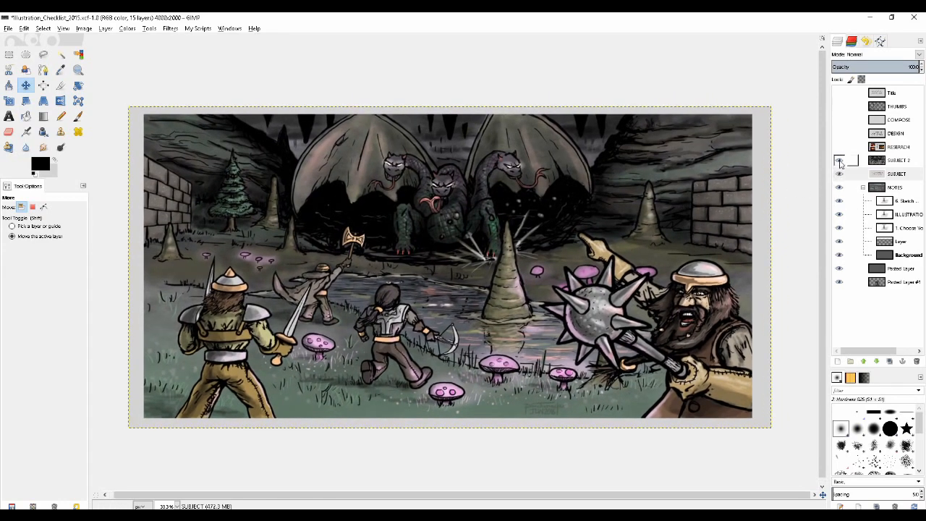
Hide the SUBJECT 2 layer, make the SUBJECT layer active again and review its title text
click(838, 161)
click(897, 175)
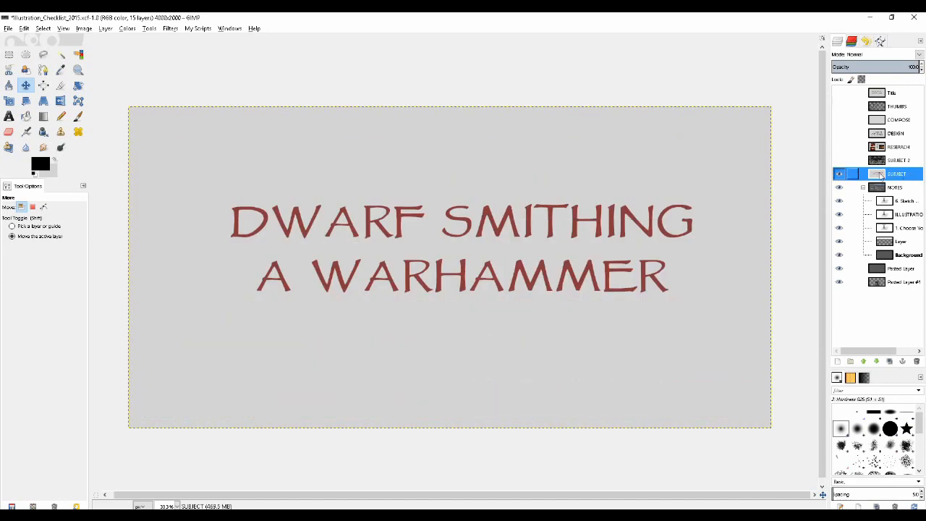
scroll(499, 216, up, 1)
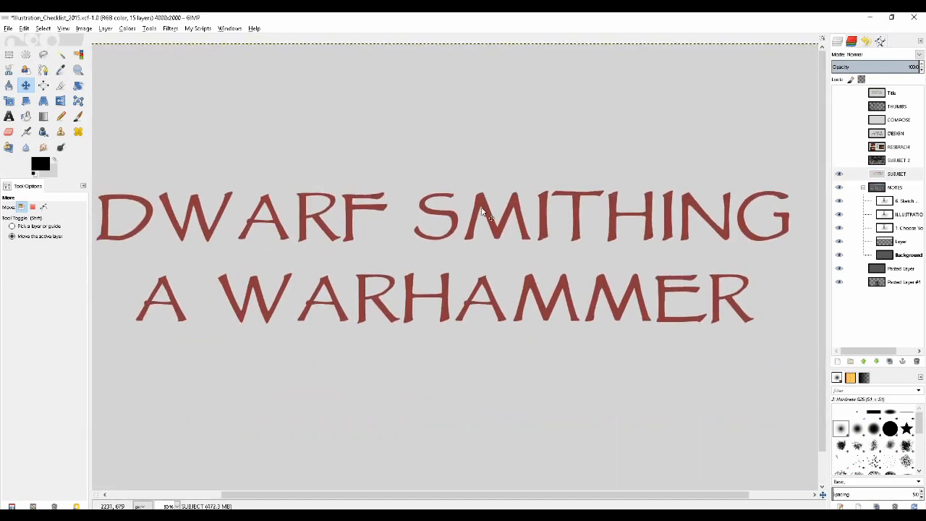
scroll(483, 212, down, 1)
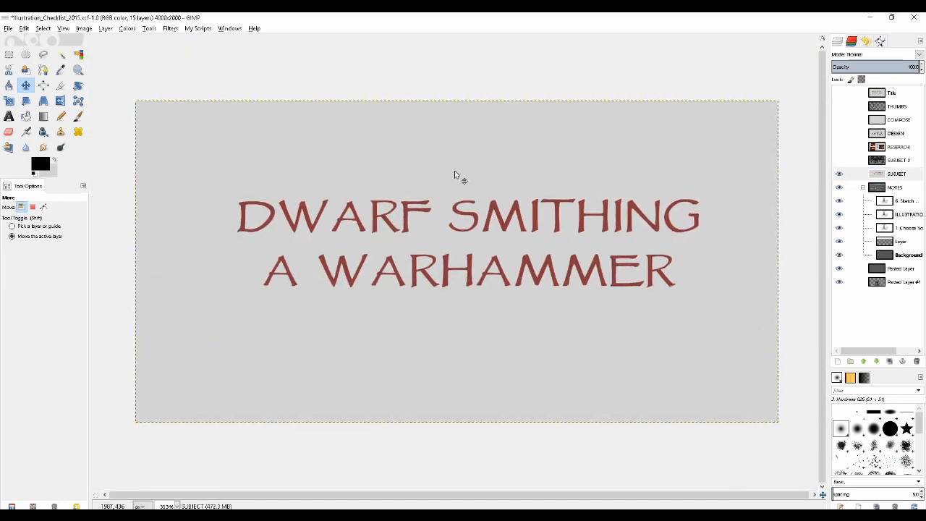
scroll(455, 175, up, 1)
scroll(463, 174, down, 1)
drag(454, 176, 449, 178)
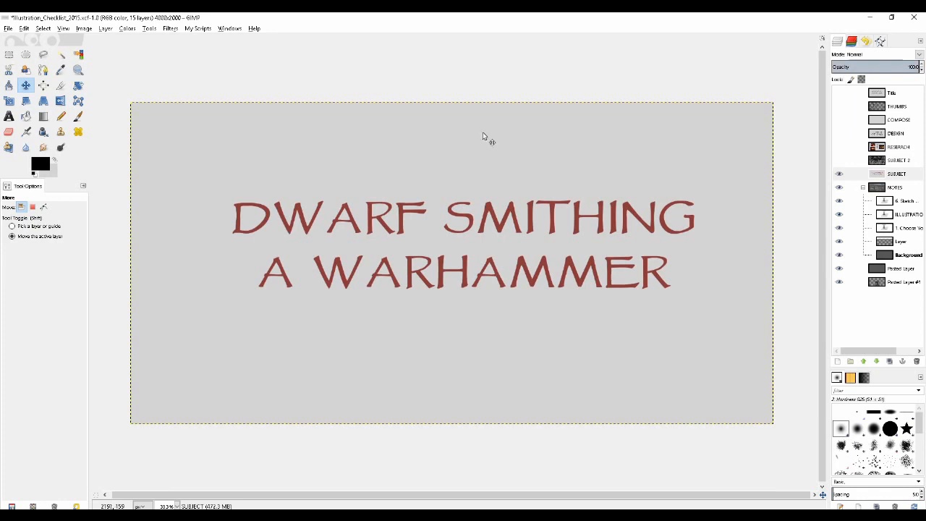
scroll(449, 139, up, 1)
scroll(449, 139, down, 1)
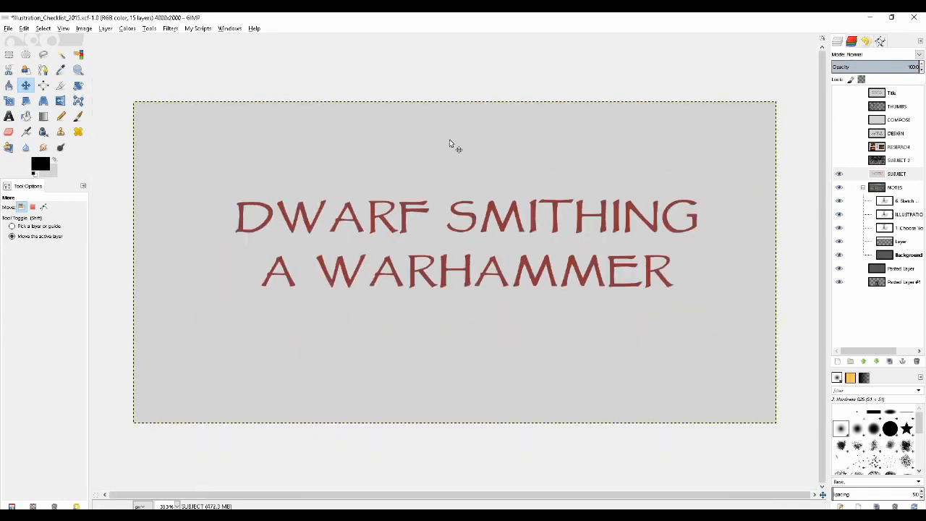
mouse_move(444, 159)
mouse_down()
mouse_move(452, 157)
mouse_move(432, 171)
mouse_move(445, 166)
mouse_up()
scroll(446, 167, up, 1)
scroll(446, 166, down, 1)
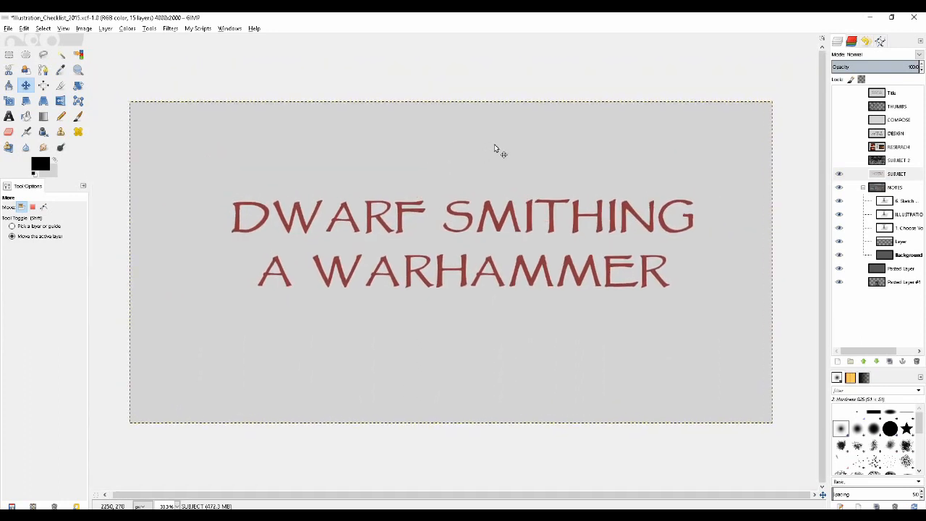
Hide the SUBJECT layer to reveal the illustration checklist and review its steps
click(839, 174)
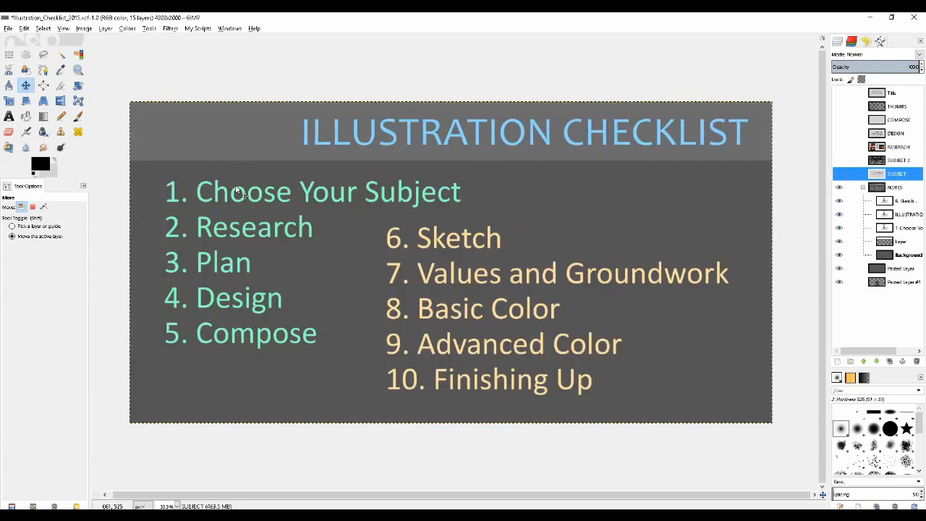
drag(237, 188, 238, 193)
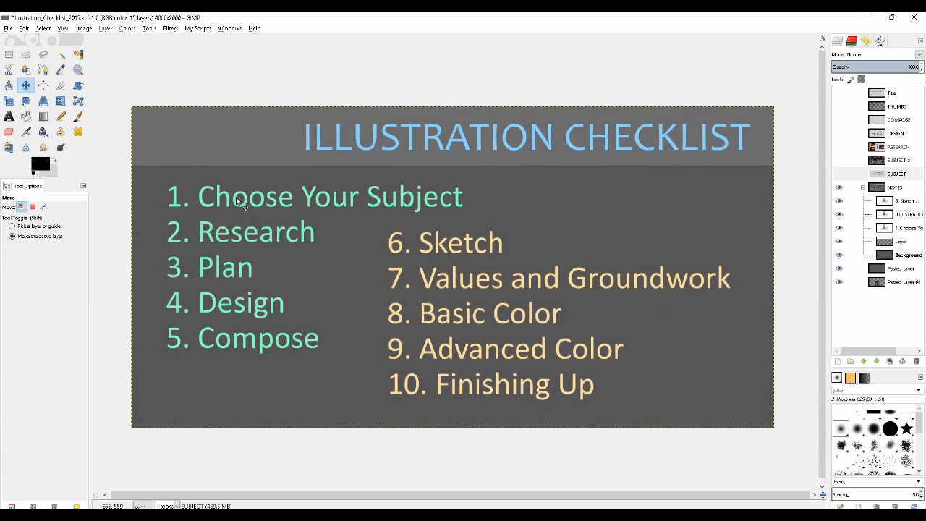
click(839, 176)
click(838, 176)
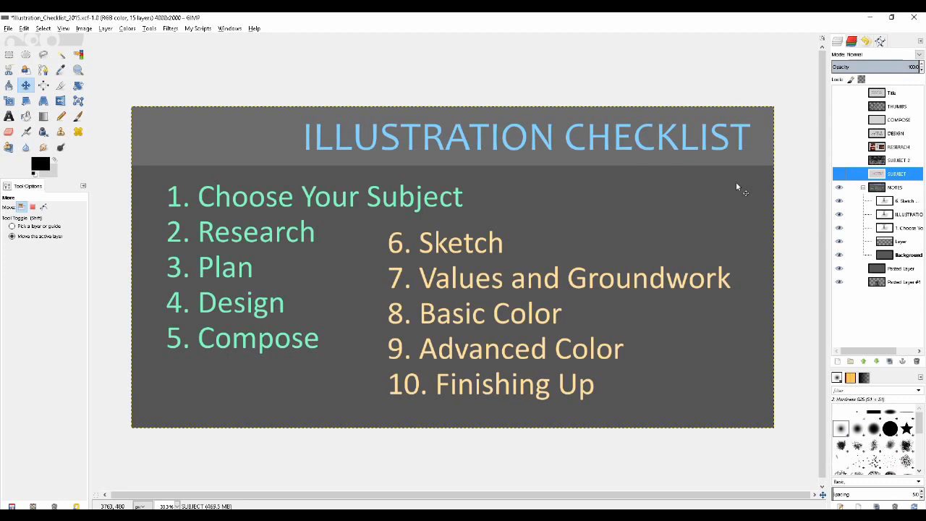
drag(361, 233, 358, 239)
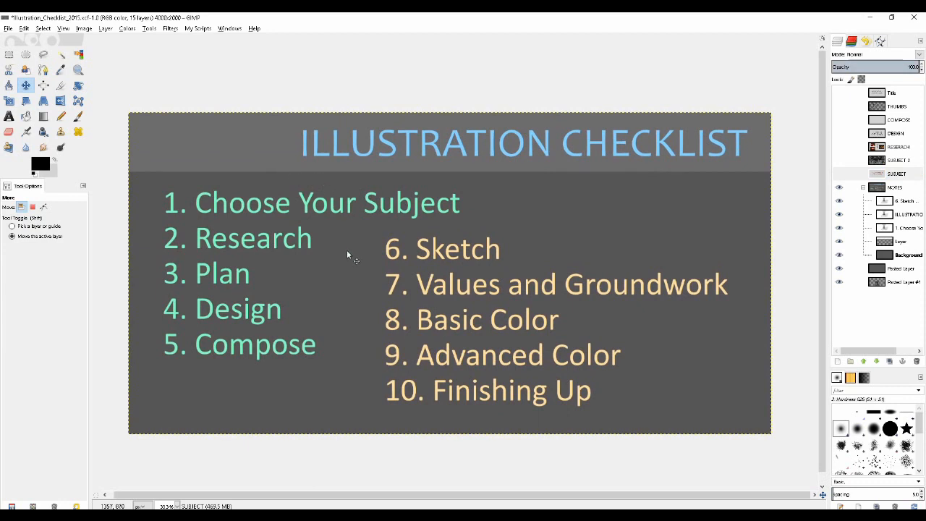
mouse_move(346, 250)
mouse_down()
mouse_move(341, 243)
mouse_move(336, 253)
mouse_up()
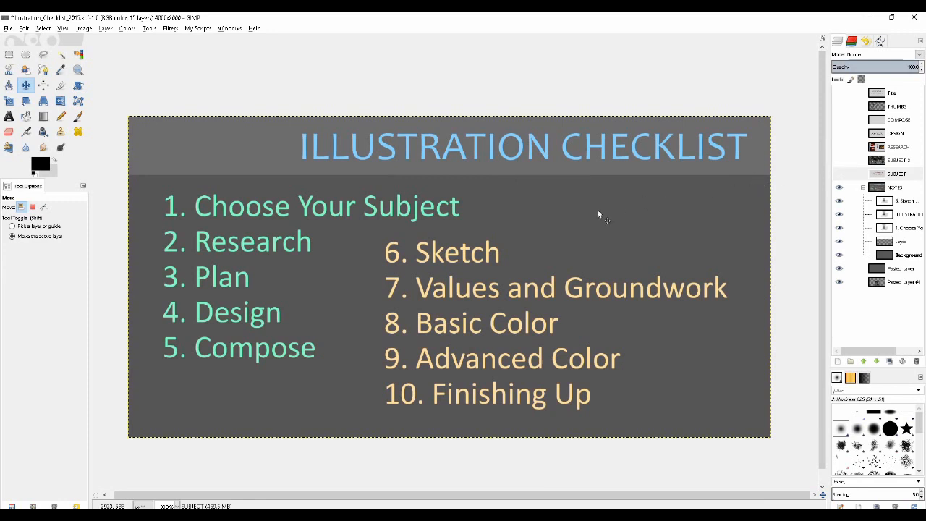
drag(581, 214, 582, 207)
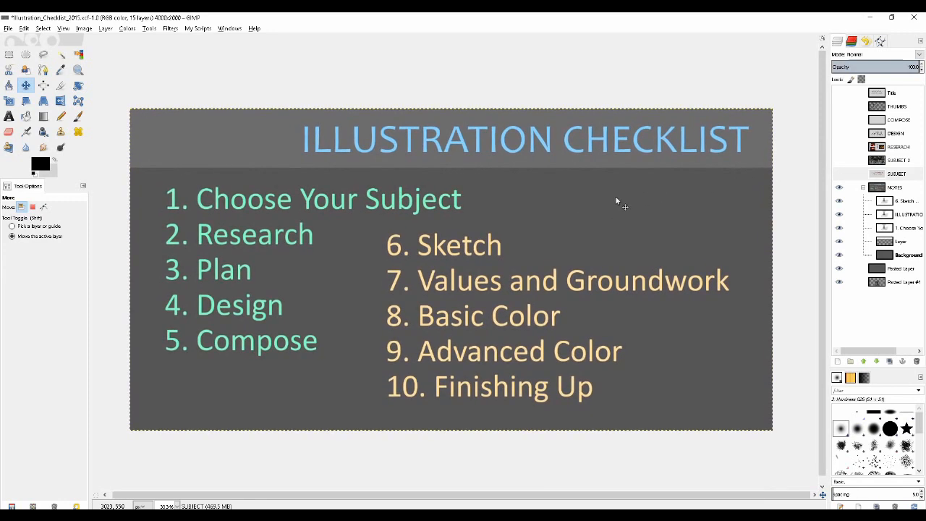
Show the RESEARCH layer and examine its reference photos, looking closely at the burning coals
click(839, 148)
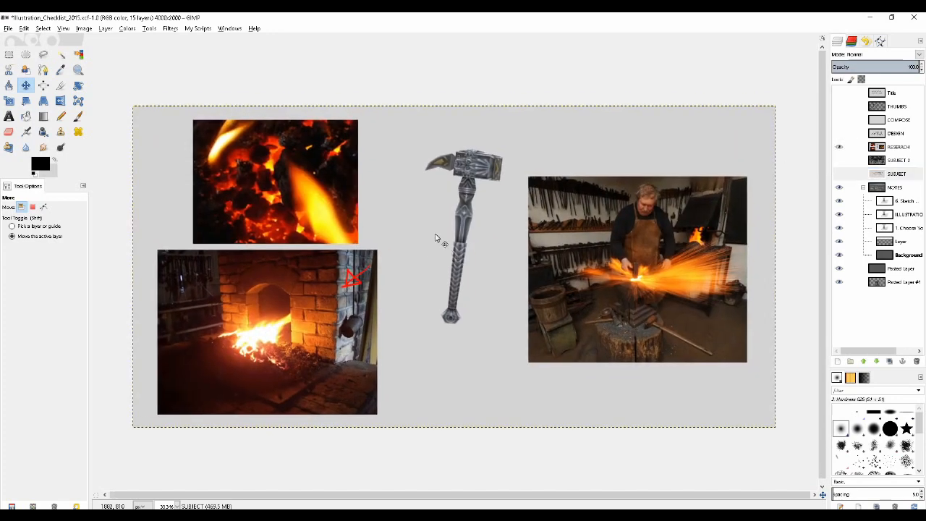
scroll(435, 237, up, 1)
scroll(433, 229, down, 1)
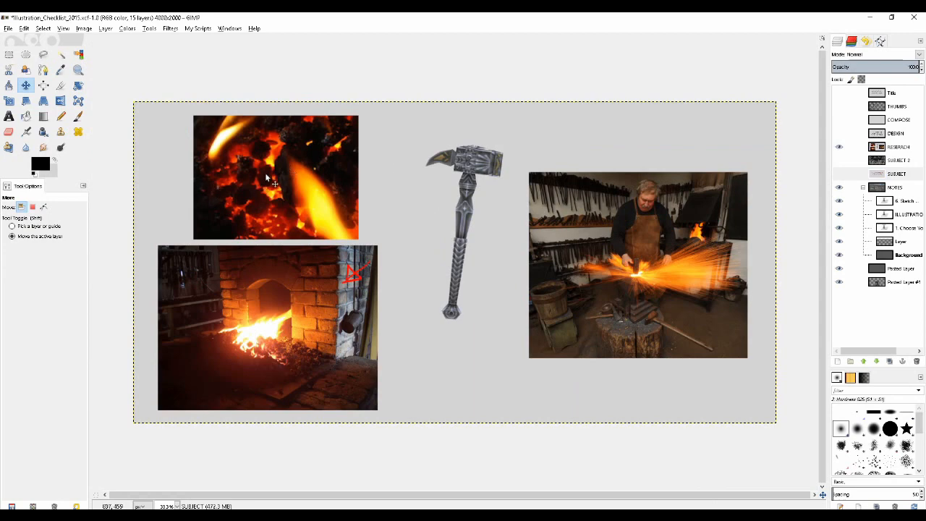
scroll(234, 178, up, 3)
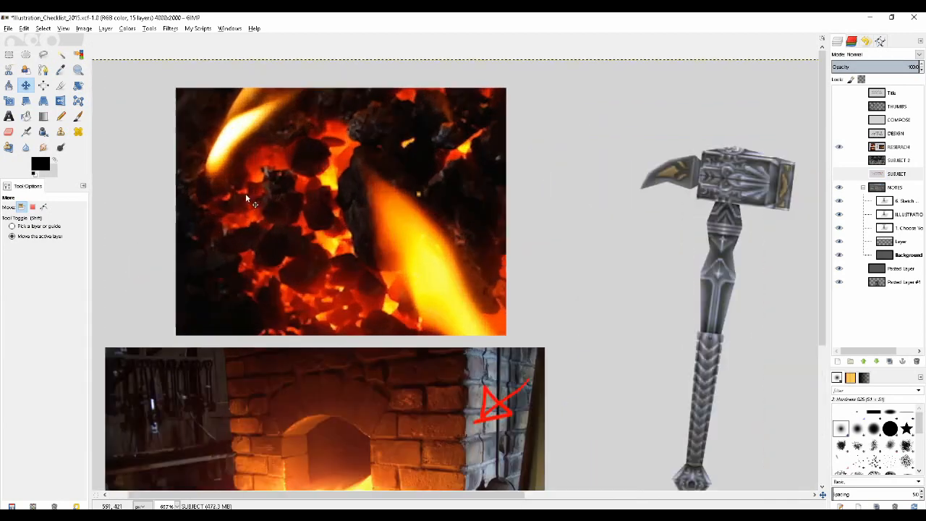
scroll(246, 194, down, 2)
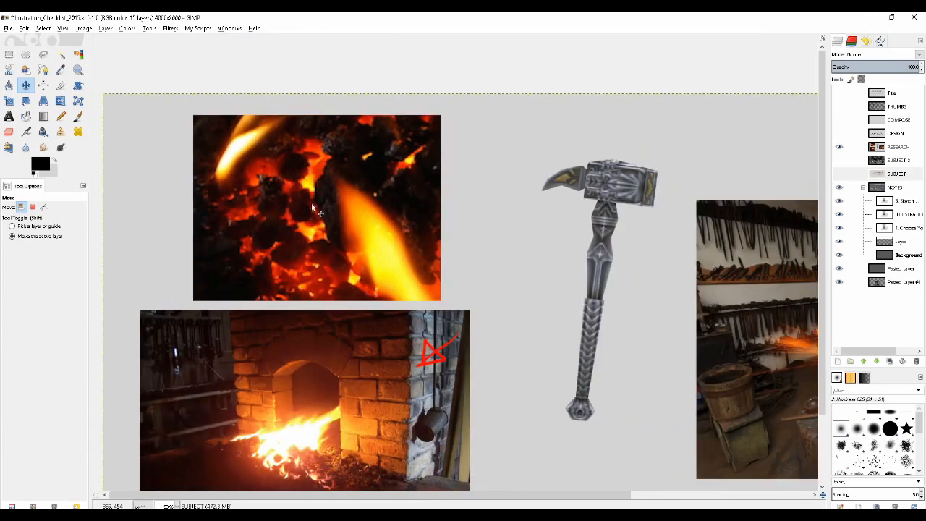
scroll(312, 208, down, 2)
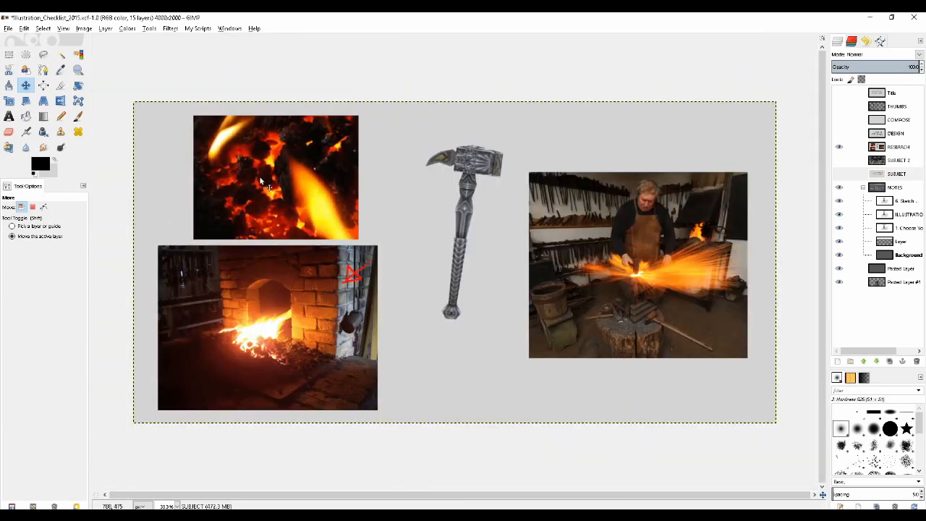
scroll(262, 181, up, 1)
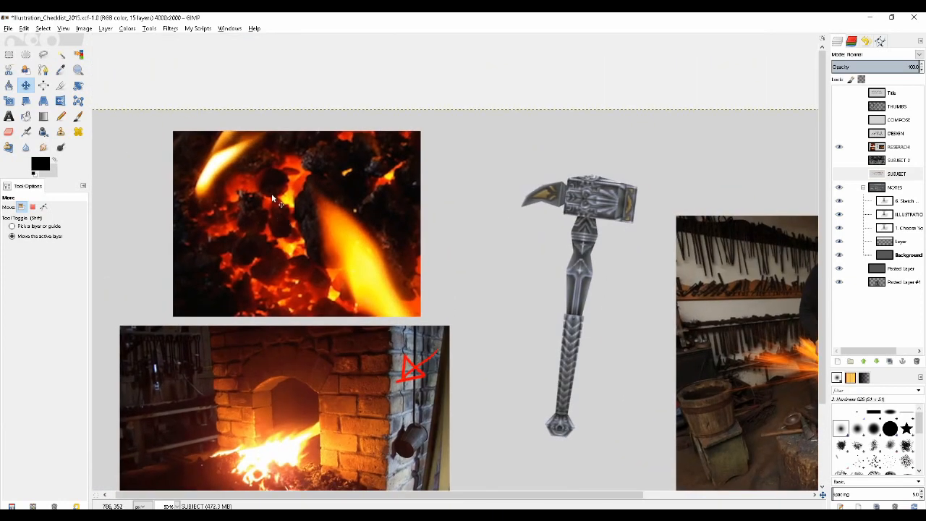
scroll(271, 193, down, 1)
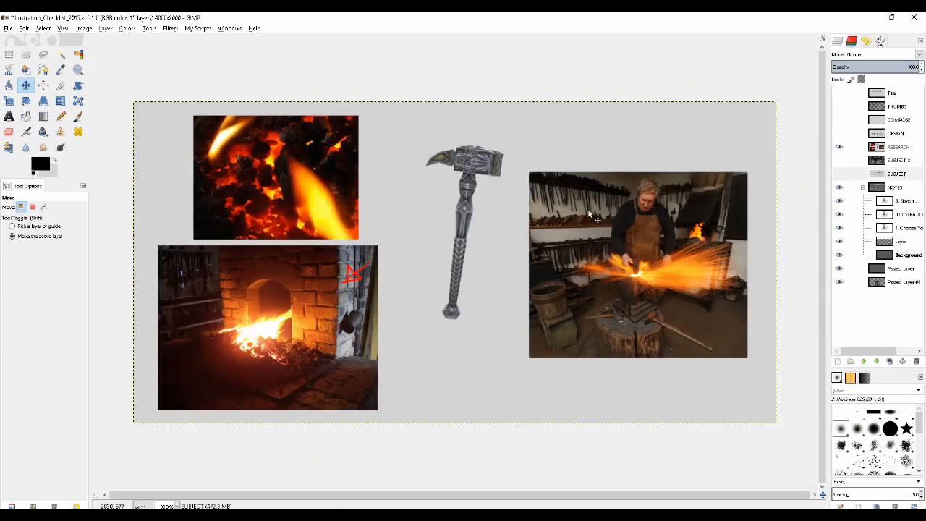
scroll(297, 212, up, 1)
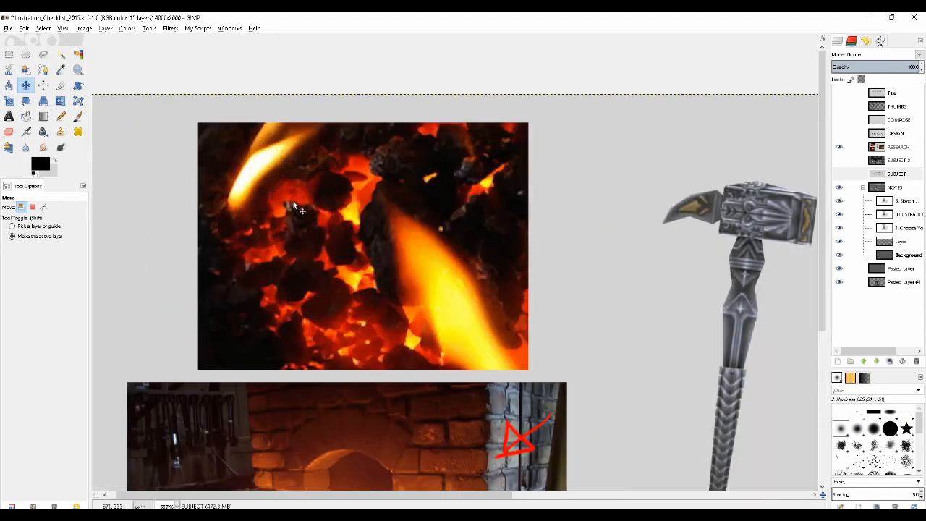
scroll(289, 206, down, 1)
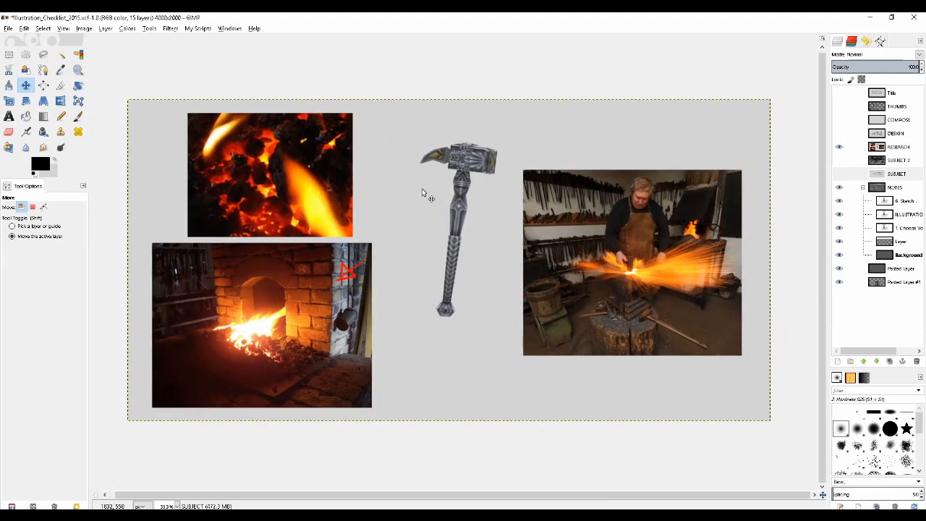
Examine the warhammer reference image on the RESEARCH layer up close
scroll(422, 190, up, 1)
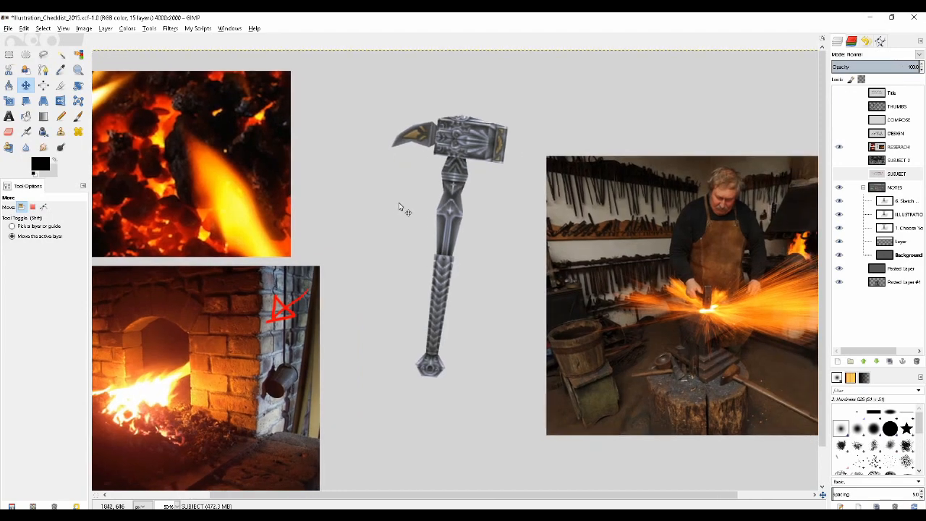
scroll(399, 207, up, 1)
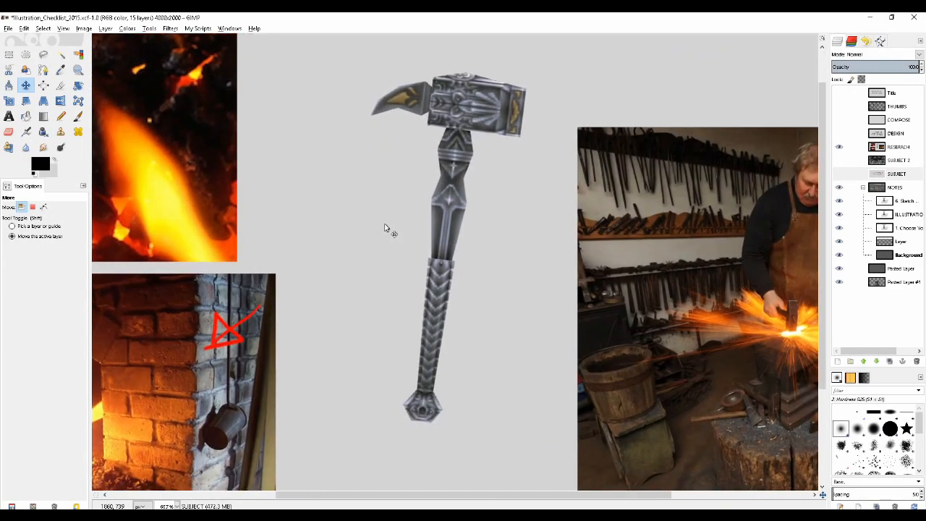
scroll(385, 228, down, 1)
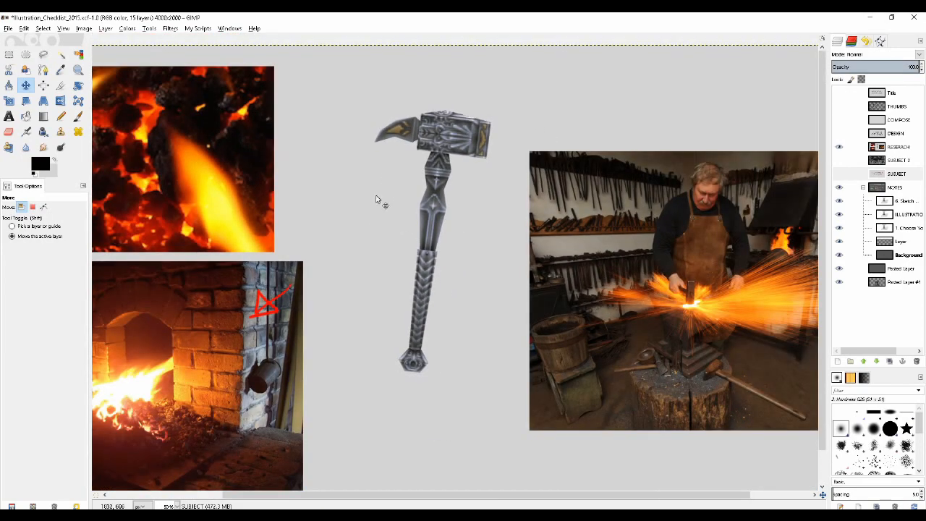
Look over the warhammer image alongside the surrounding photos on the RESEARCH layer
scroll(375, 200, down, 1)
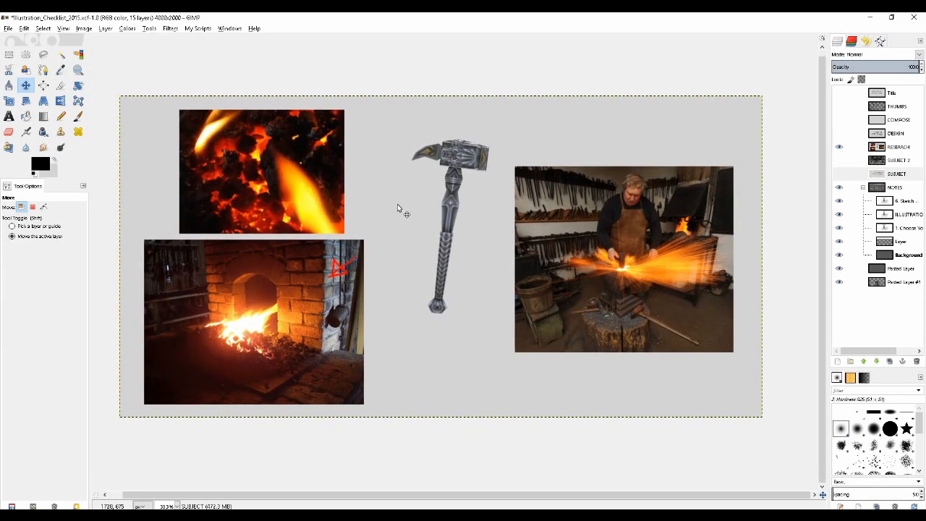
scroll(397, 204, up, 1)
scroll(401, 204, down, 1)
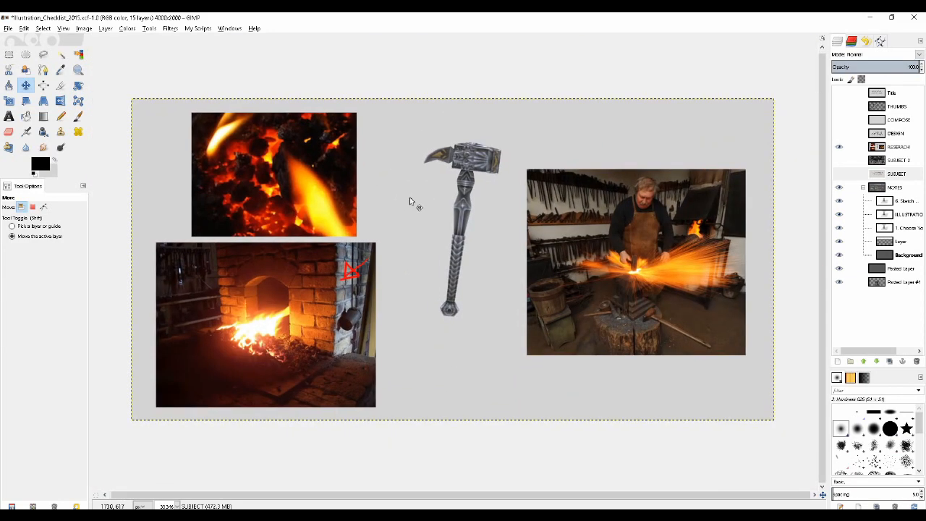
scroll(408, 204, up, 1)
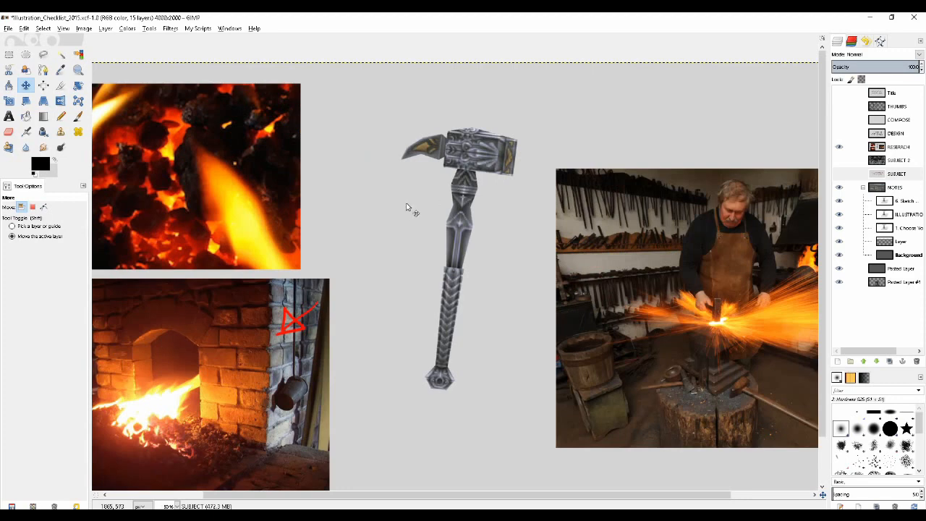
scroll(404, 209, down, 1)
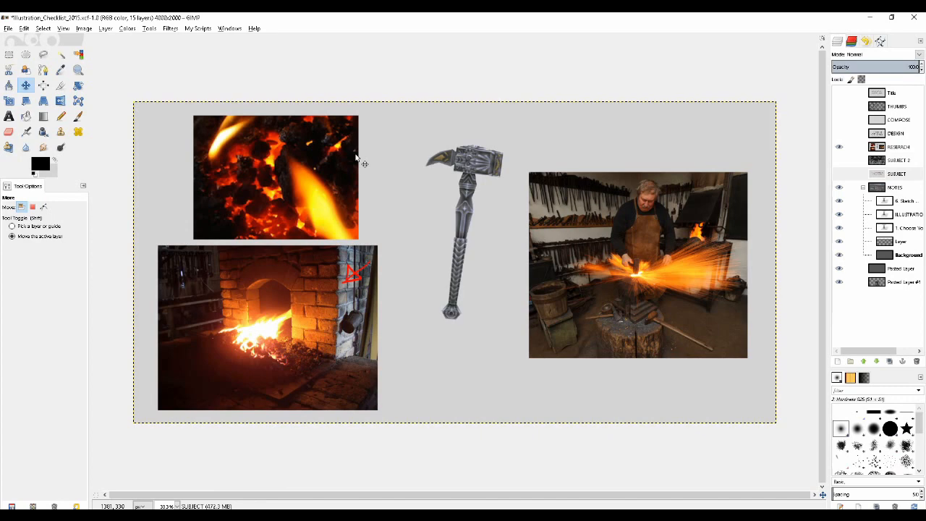
Examine the brick forge photo up close, including its fire, arched opening and lit brickwork
drag(355, 156, 292, 268)
scroll(278, 264, up, 1)
drag(278, 316, 323, 254)
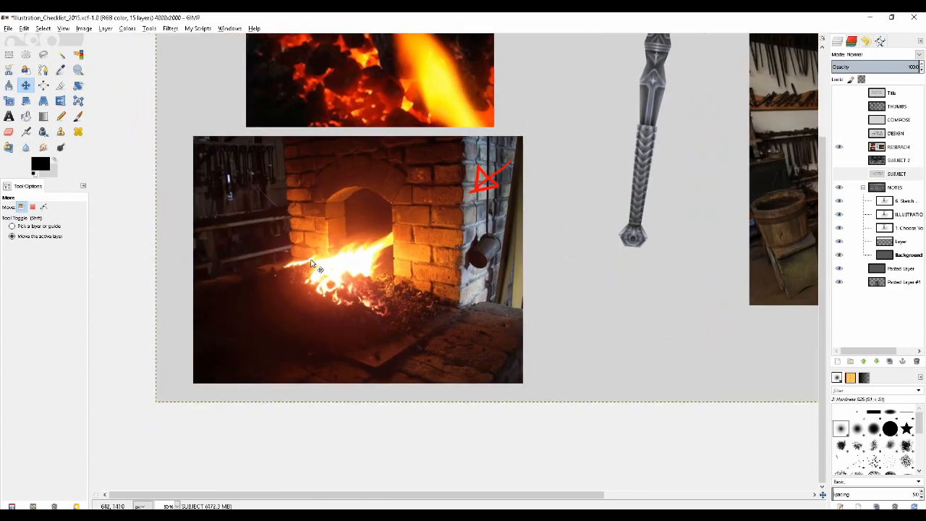
scroll(310, 256, up, 1)
scroll(309, 255, down, 1)
scroll(309, 255, down, 1)
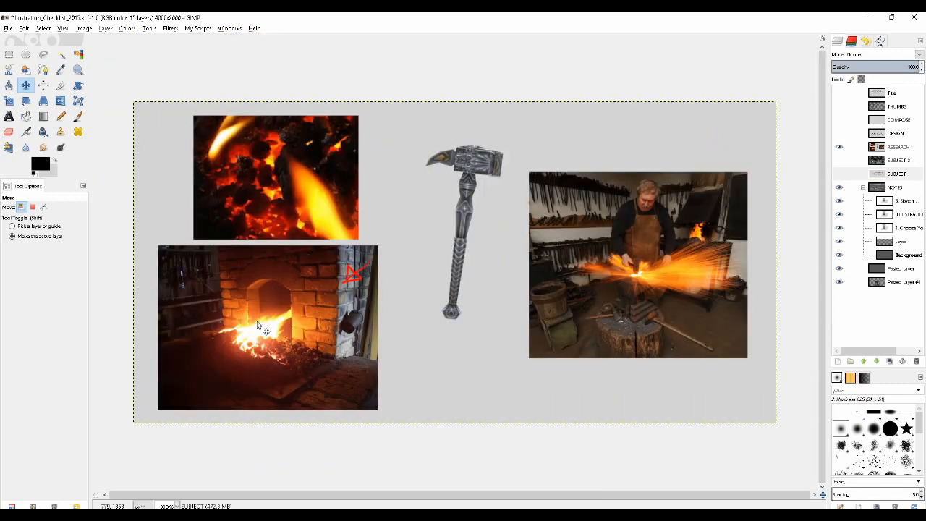
drag(243, 331, 308, 269)
scroll(253, 293, up, 2)
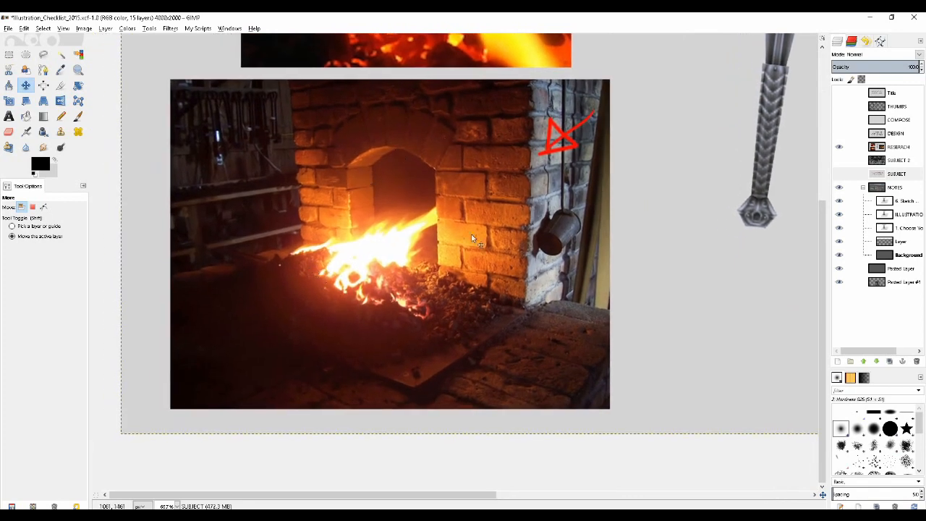
scroll(324, 288, down, 1)
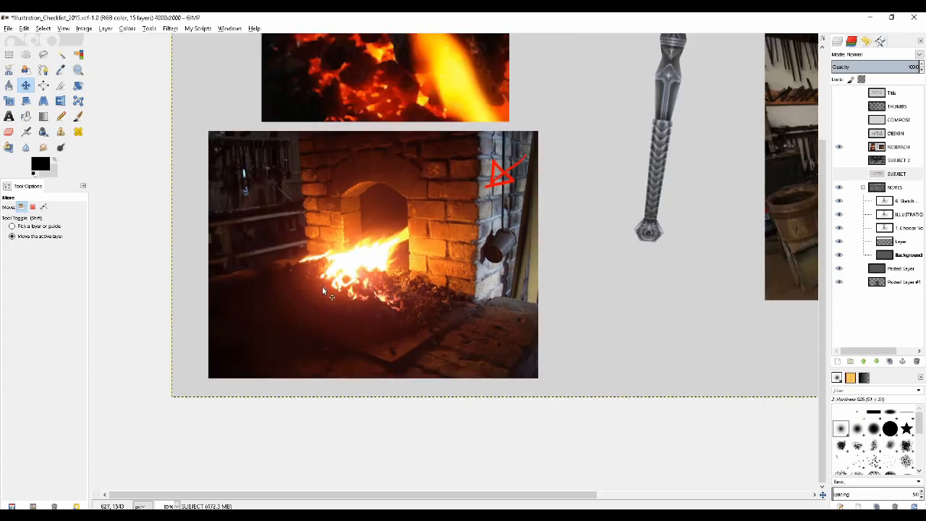
scroll(314, 261, down, 2)
scroll(282, 307, up, 3)
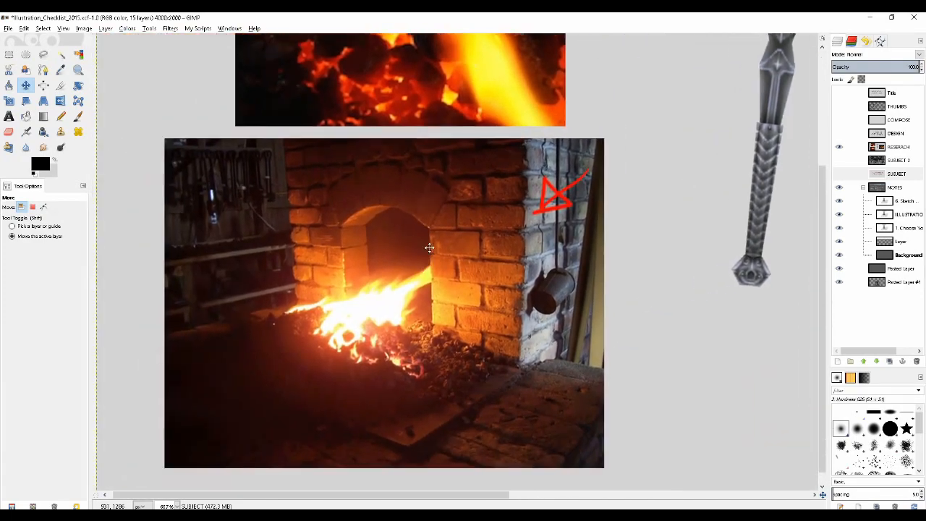
drag(429, 248, 450, 222)
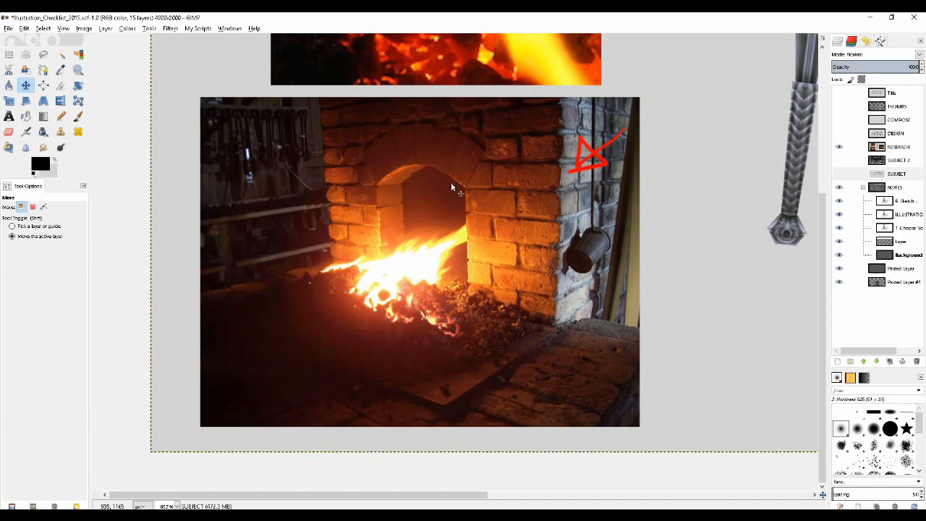
Compare the brick forge photo with the other reference images on the RESEARCH layer
scroll(450, 185, down, 1)
drag(407, 186, 381, 194)
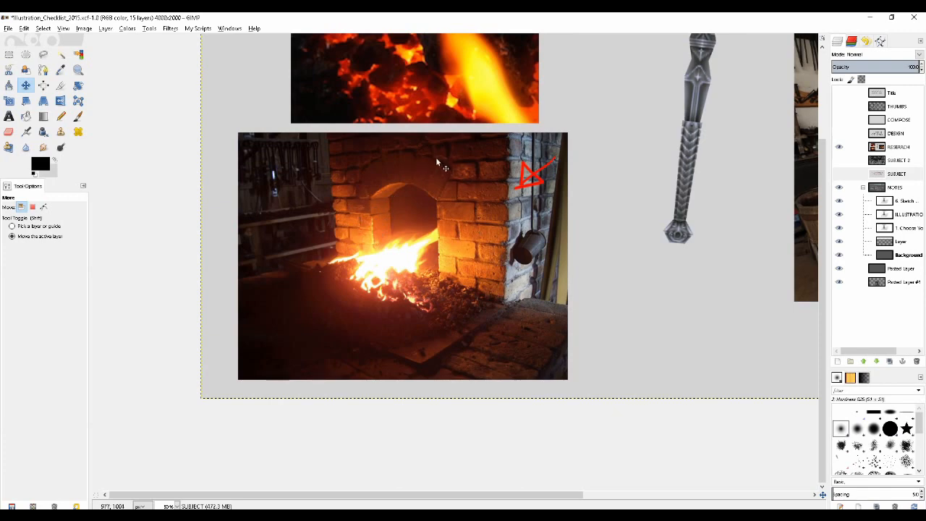
scroll(436, 161, down, 1)
scroll(287, 252, up, 1)
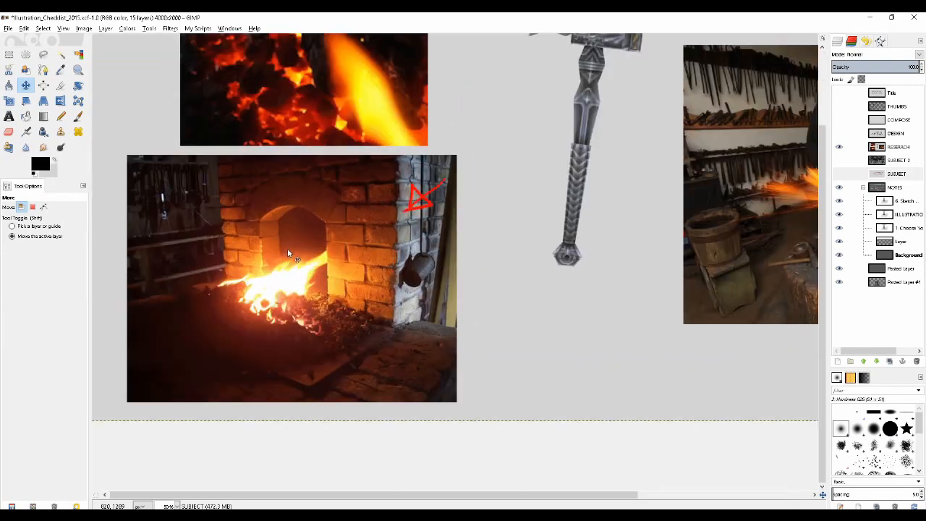
scroll(287, 252, down, 1)
drag(475, 302, 461, 282)
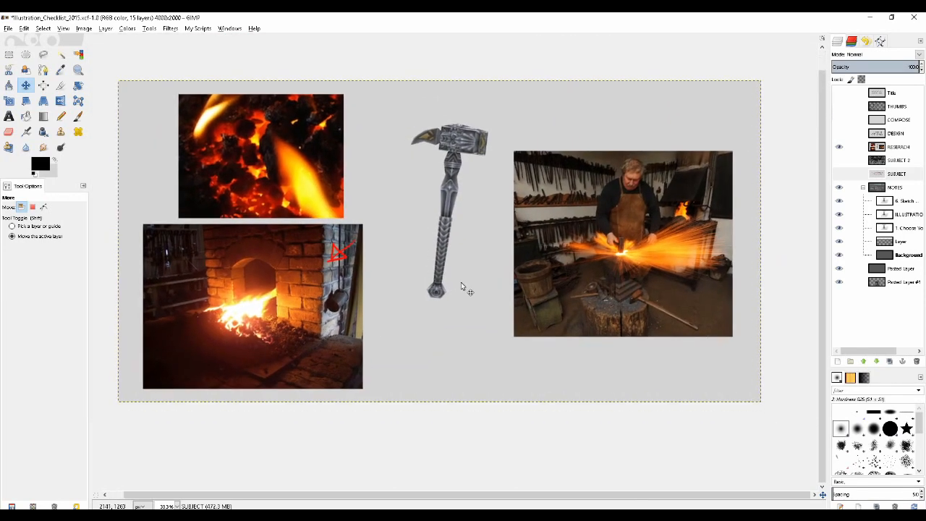
scroll(261, 304, up, 1)
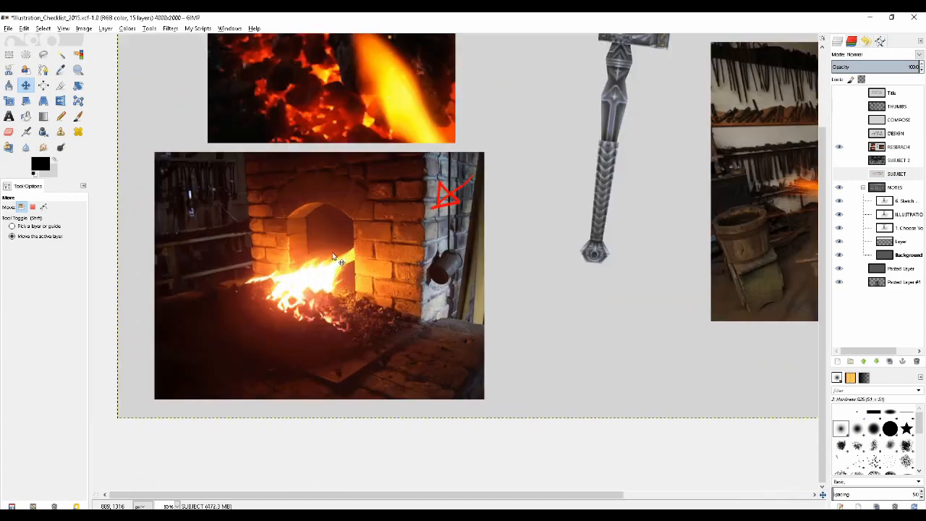
scroll(339, 260, down, 1)
drag(472, 224, 439, 216)
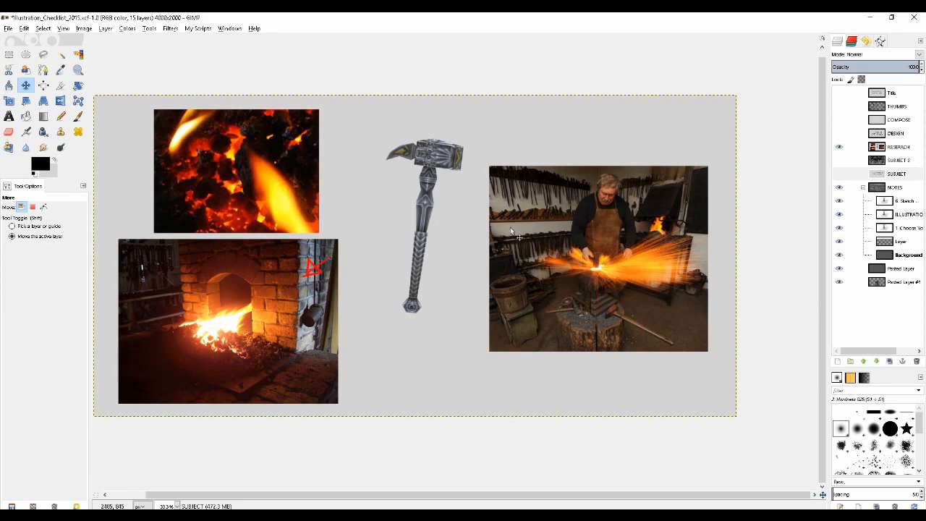
Examine the blacksmith photo, looking closely at the flying sparks and the forge fire behind the smith
drag(528, 243, 447, 202)
scroll(505, 209, up, 1)
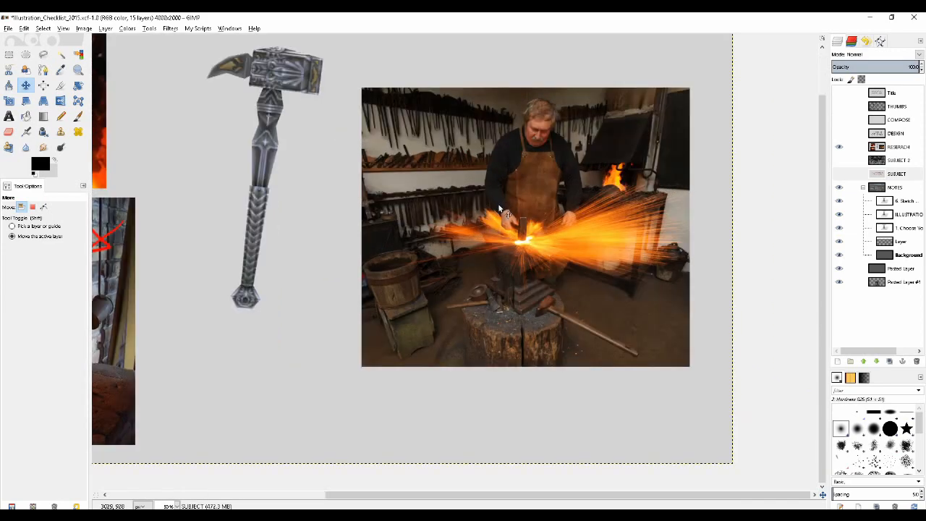
scroll(571, 234, up, 1)
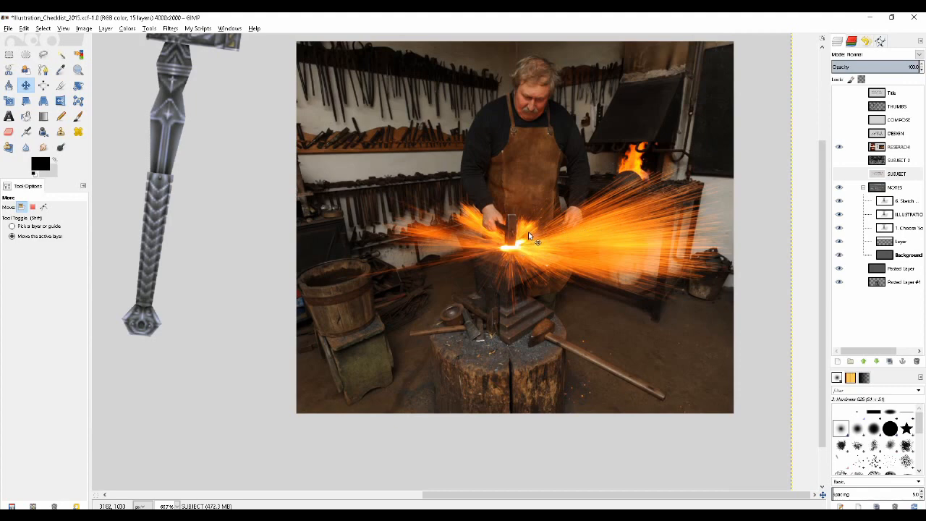
scroll(529, 232, down, 1)
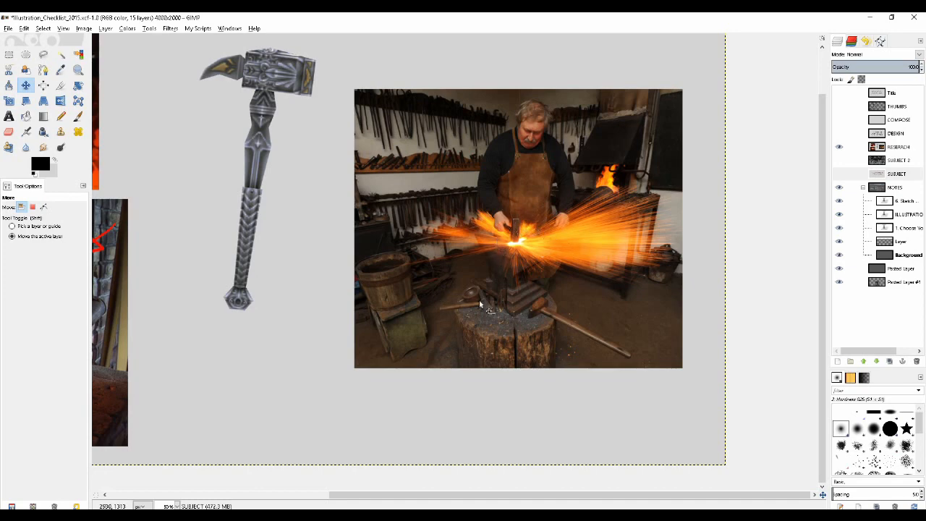
drag(488, 240, 485, 278)
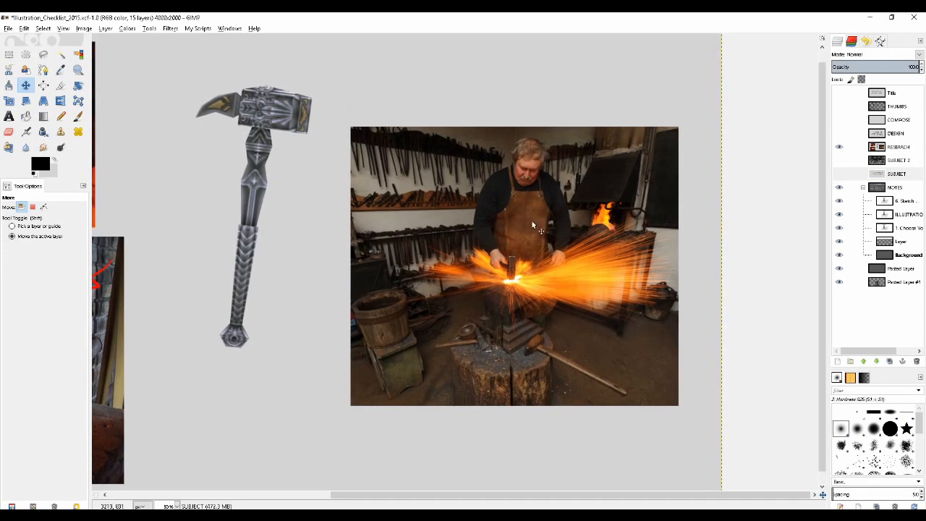
scroll(542, 216, up, 4)
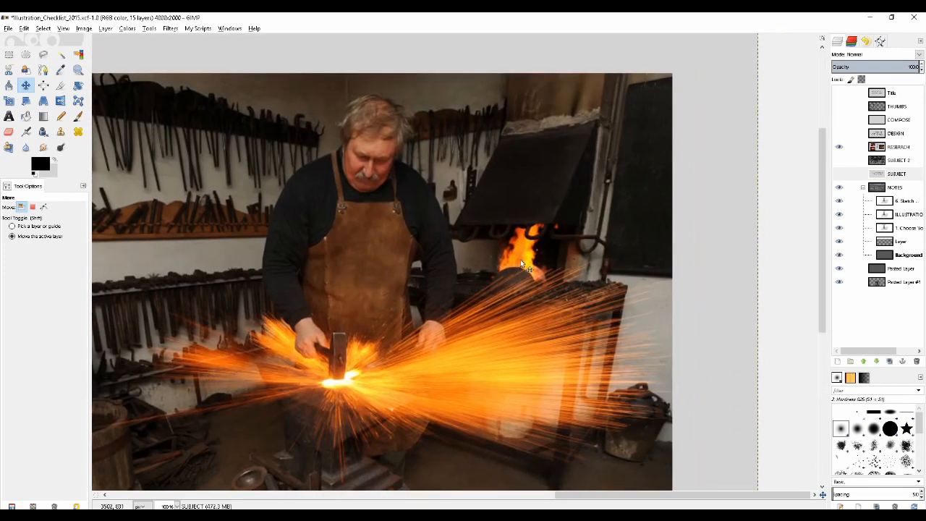
scroll(501, 253, down, 3)
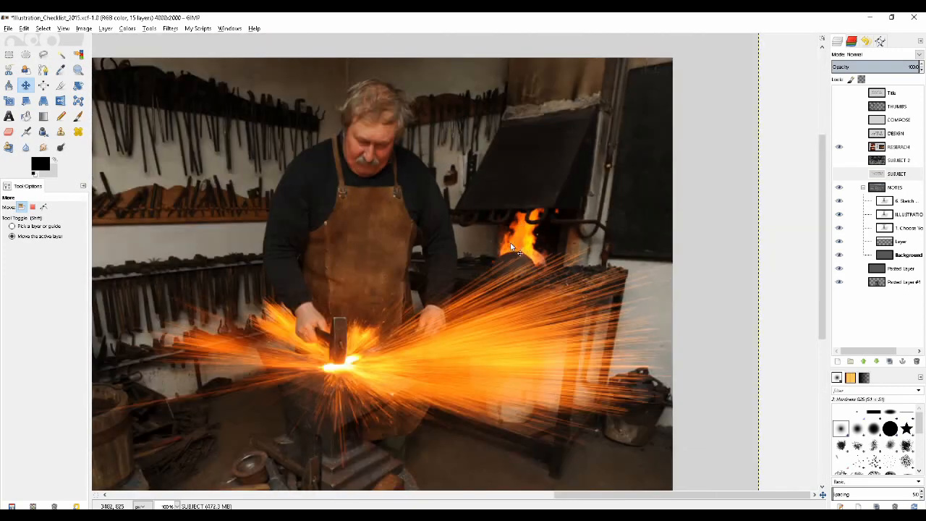
scroll(496, 245, down, 1)
scroll(511, 252, up, 2)
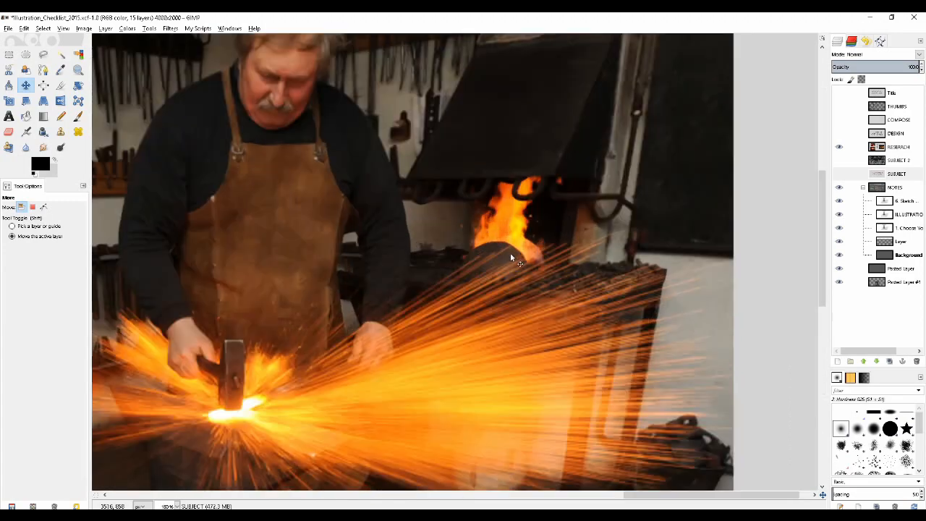
scroll(497, 245, down, 2)
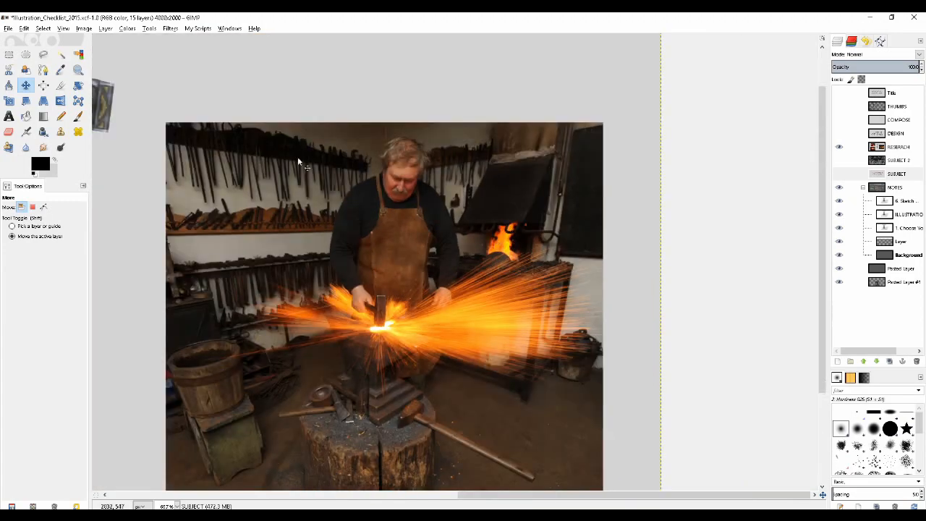
Examine the wall of tools and the hammer striking the anvil in the blacksmith photo
drag(229, 273, 387, 238)
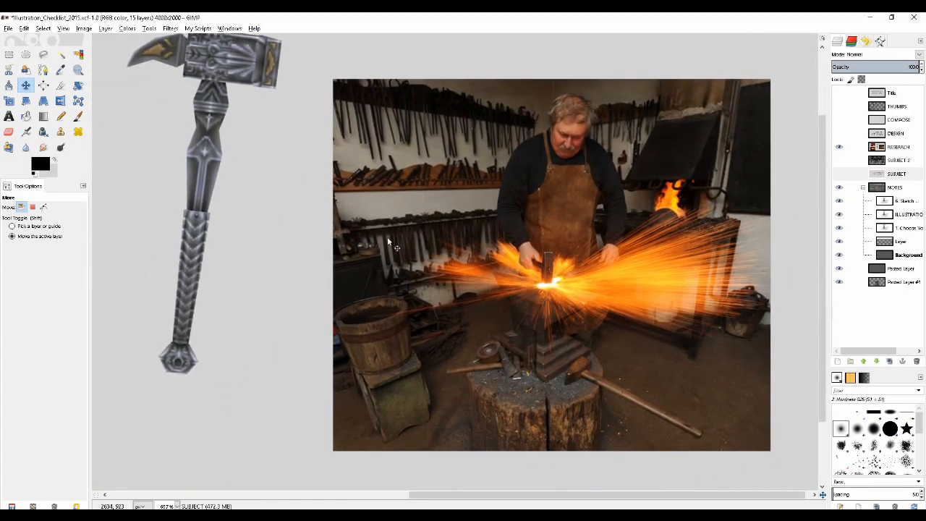
drag(327, 280, 354, 275)
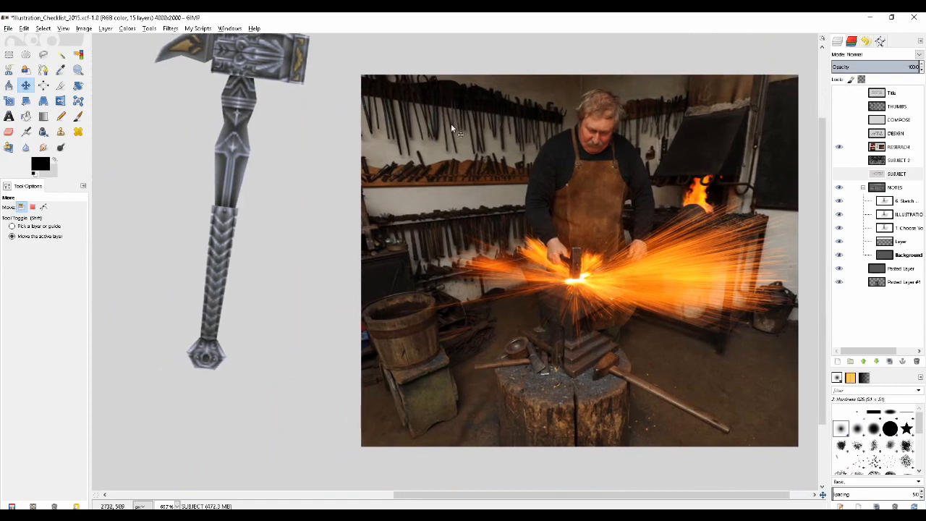
scroll(572, 282, up, 2)
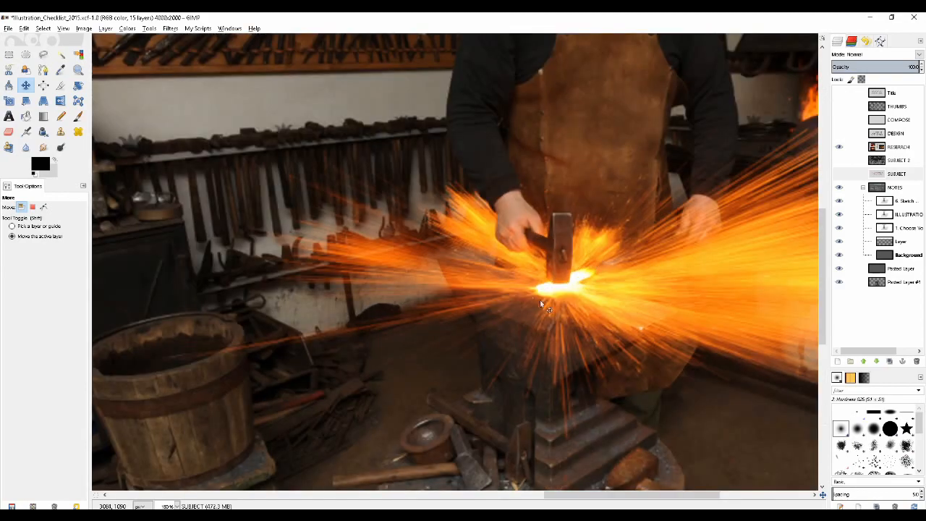
scroll(566, 233, up, 1)
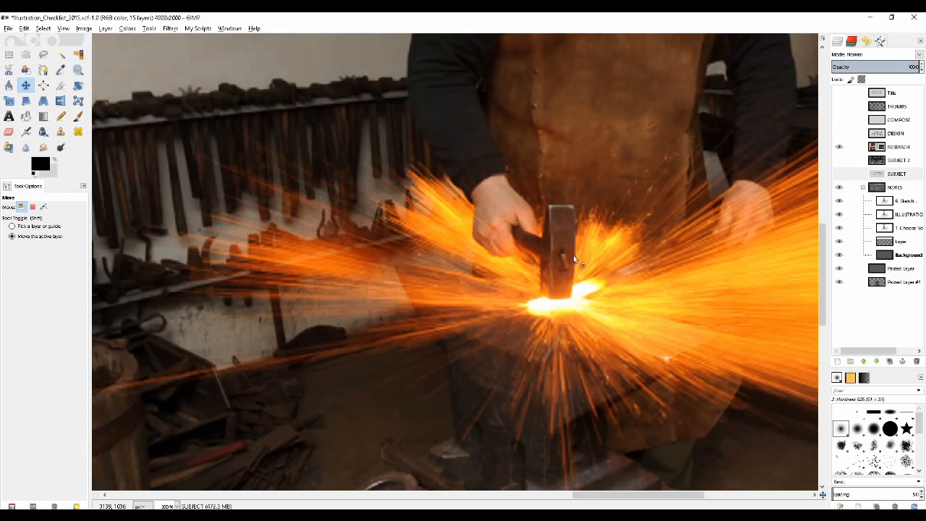
scroll(556, 265, down, 1)
scroll(565, 240, down, 3)
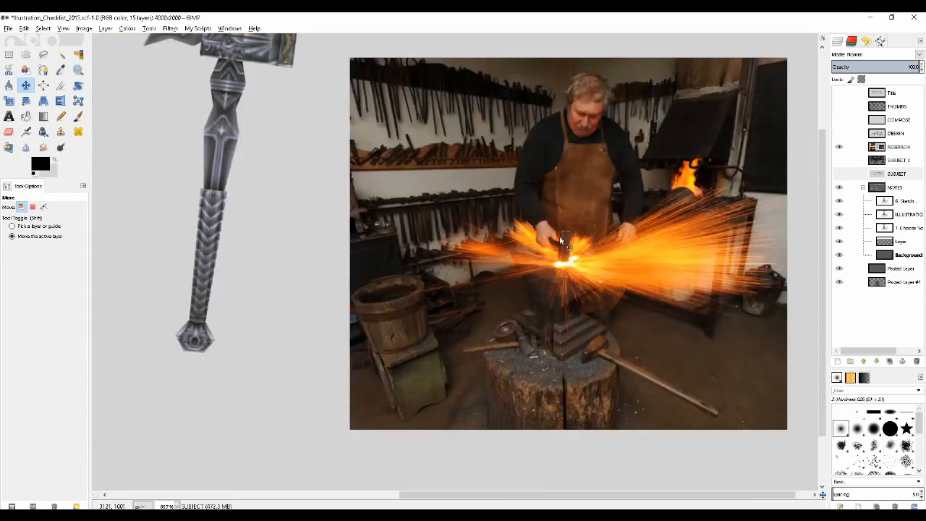
Review the warhammer again and bring the full set of reference images into view
scroll(303, 252, up, 1)
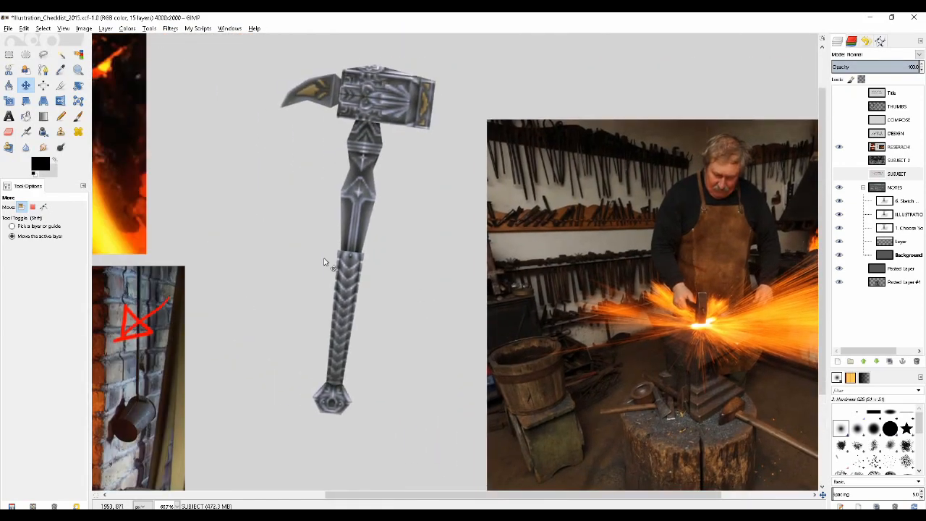
scroll(324, 262, down, 1)
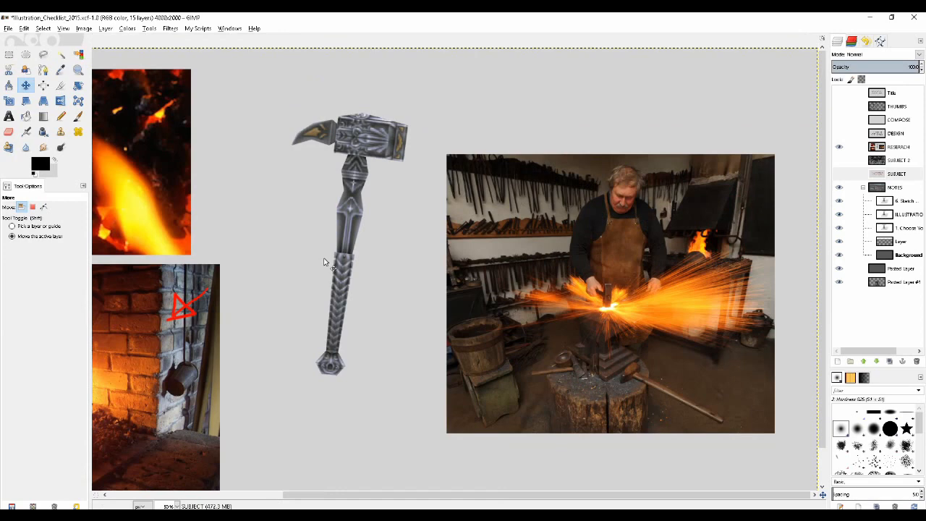
drag(305, 284, 397, 272)
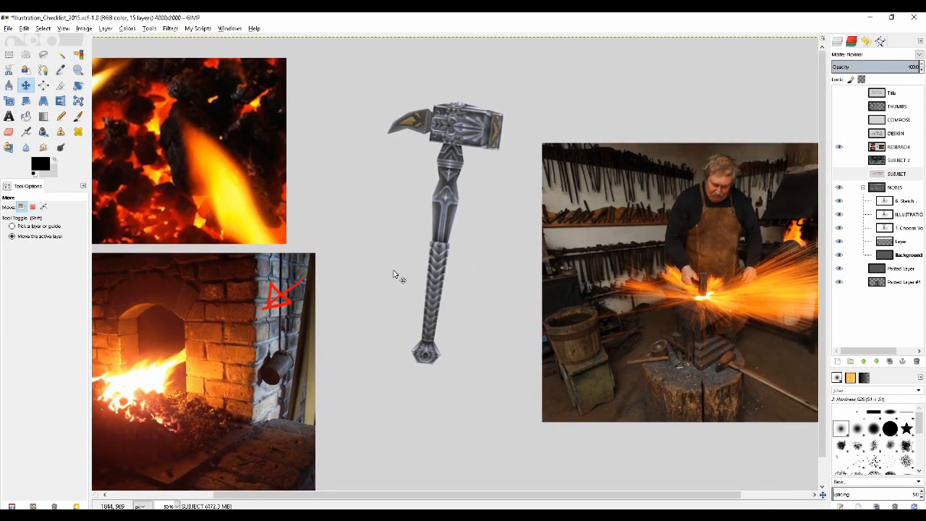
scroll(395, 274, down, 1)
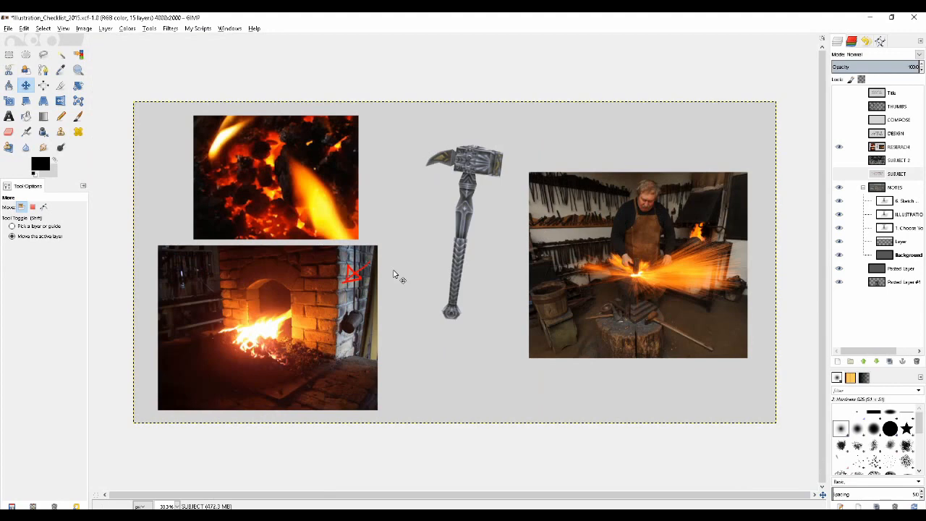
Switch to the web browser to view The Wood Whisperer website as a research source
key(alt+Tab)
key(alt+Tab)
key(alt+Tab)
key(alt+Tab)
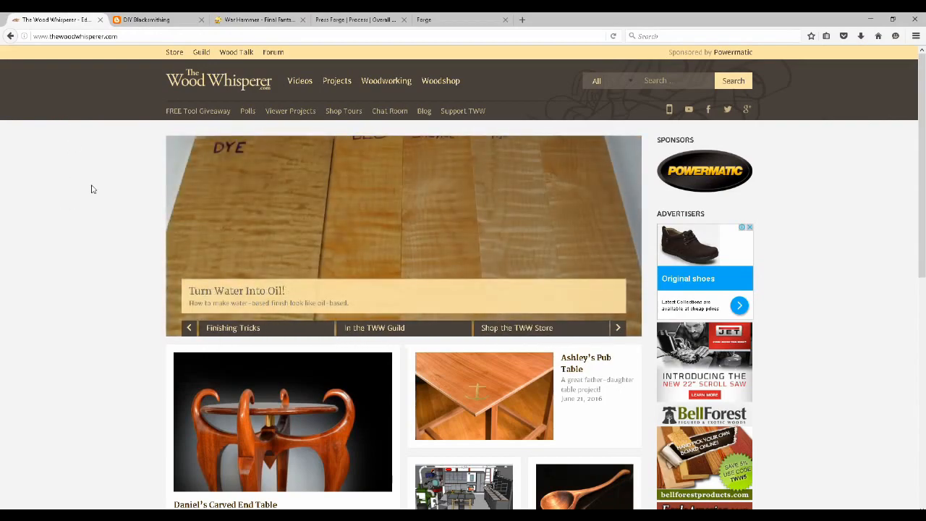
key(alt+Tab)
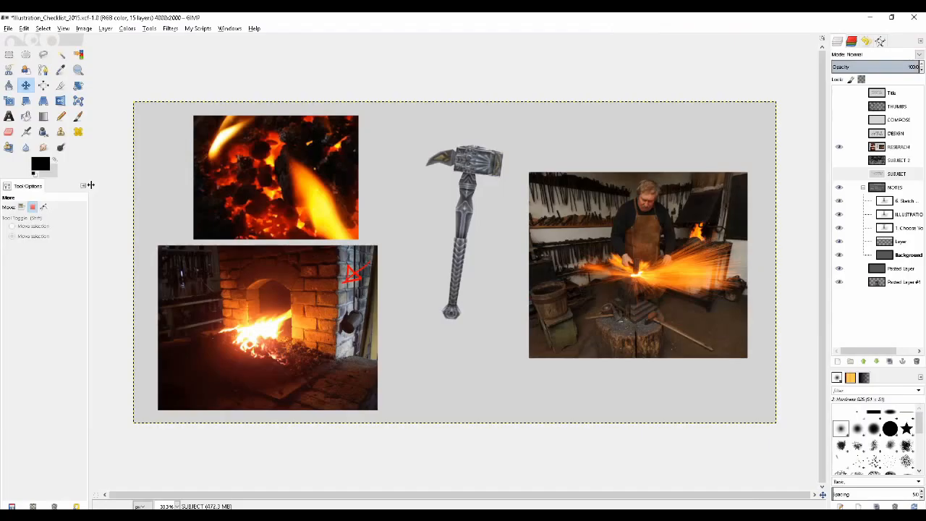
key(alt+Tab)
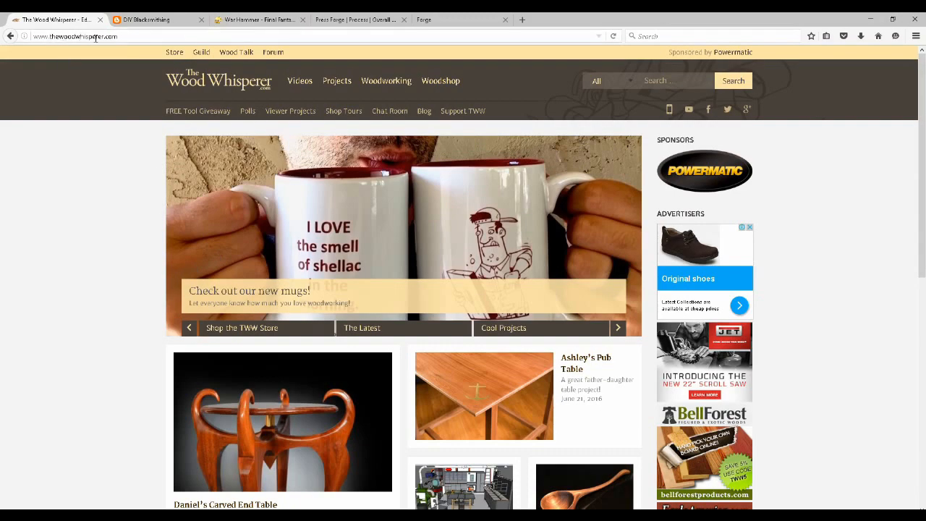
Browse the research websites open in the browser: DIY Blacksmithing, War Hammer, Overall Forge's press forging page and Sanderson Iron's forge photos
click(147, 21)
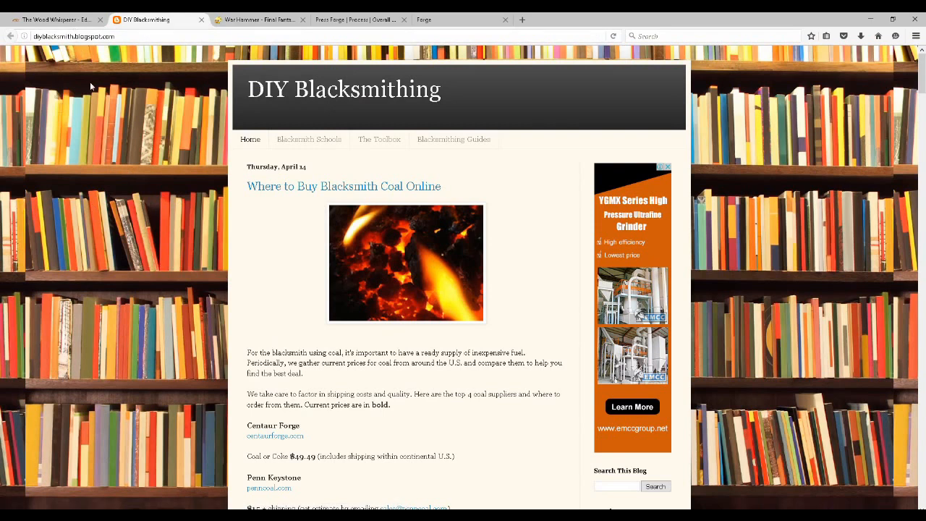
click(259, 21)
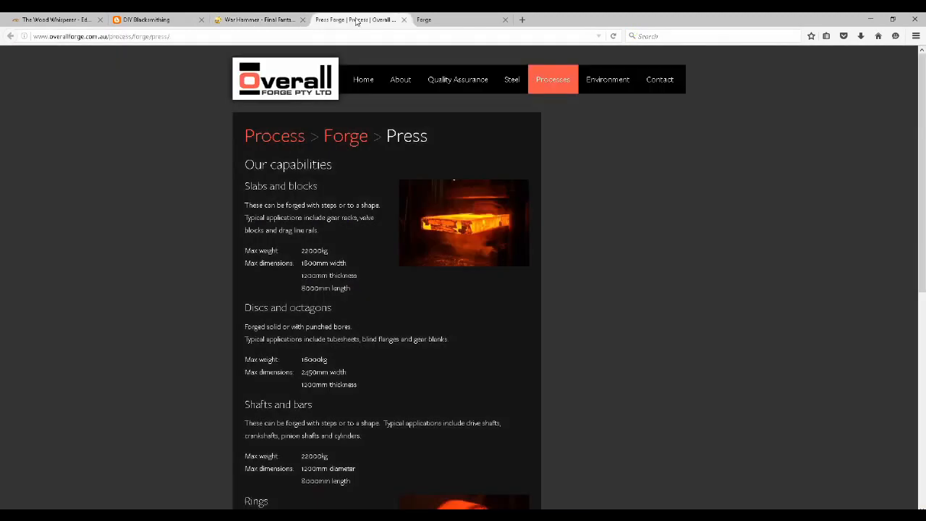
click(356, 20)
scroll(285, 283, down, 4)
scroll(285, 283, up, 4)
click(443, 24)
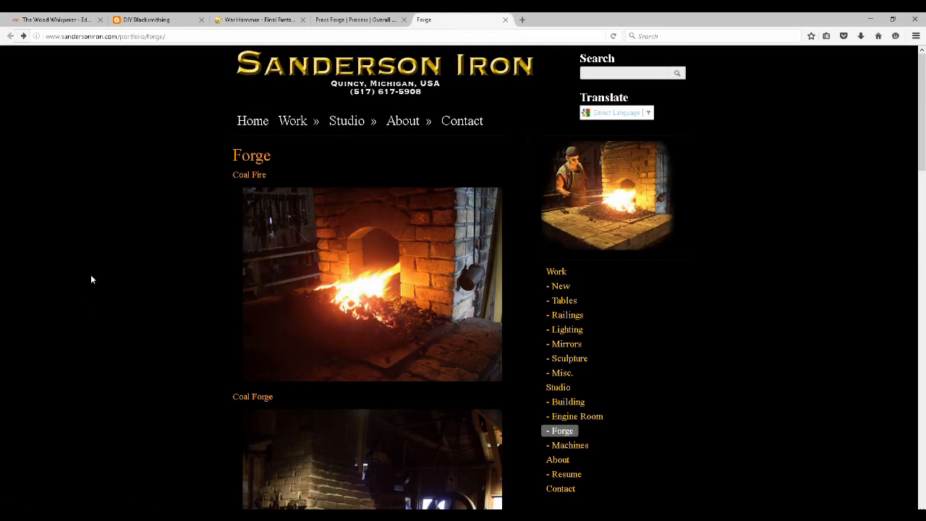
Switch back to GIMP, hide the RESEARCH layer and bring the first five items of the illustration checklist into close view
key(alt+Tab)
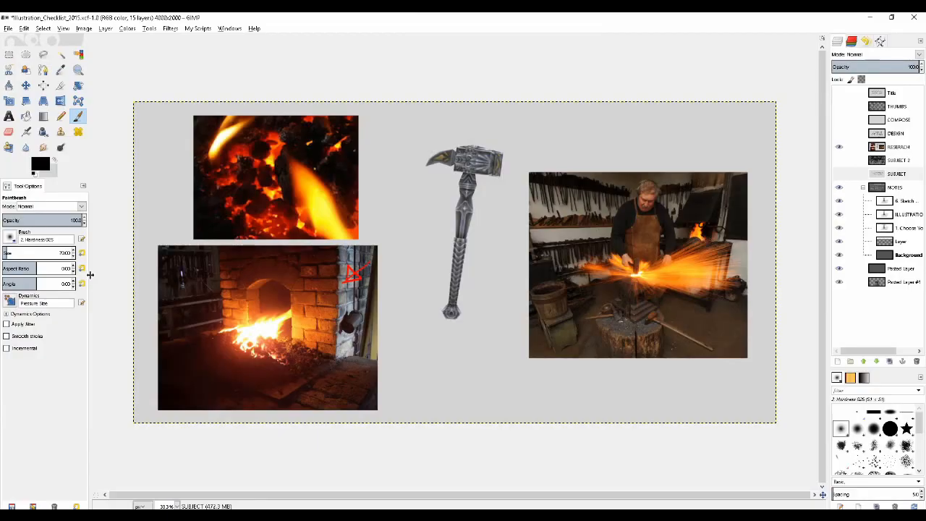
key(m)
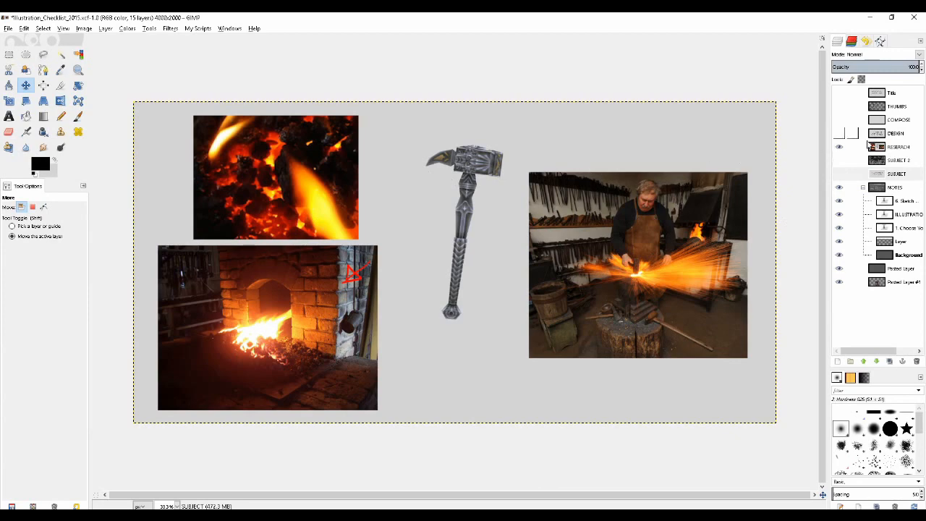
click(839, 147)
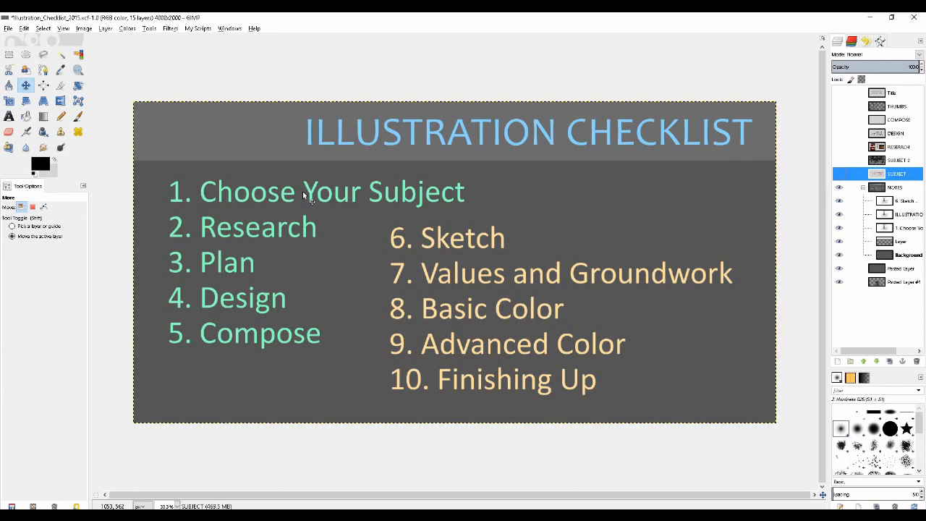
ctrl+scroll(192, 254, up, 2)
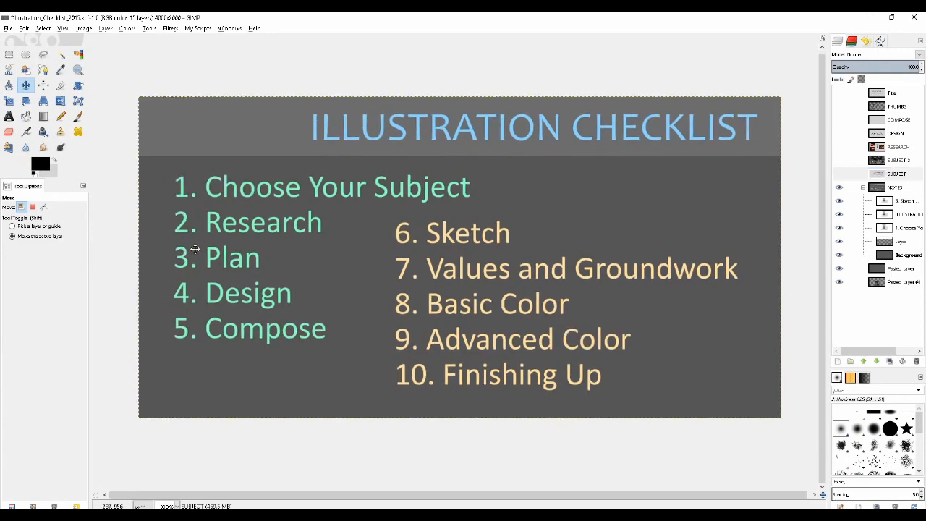
drag(281, 209, 263, 209)
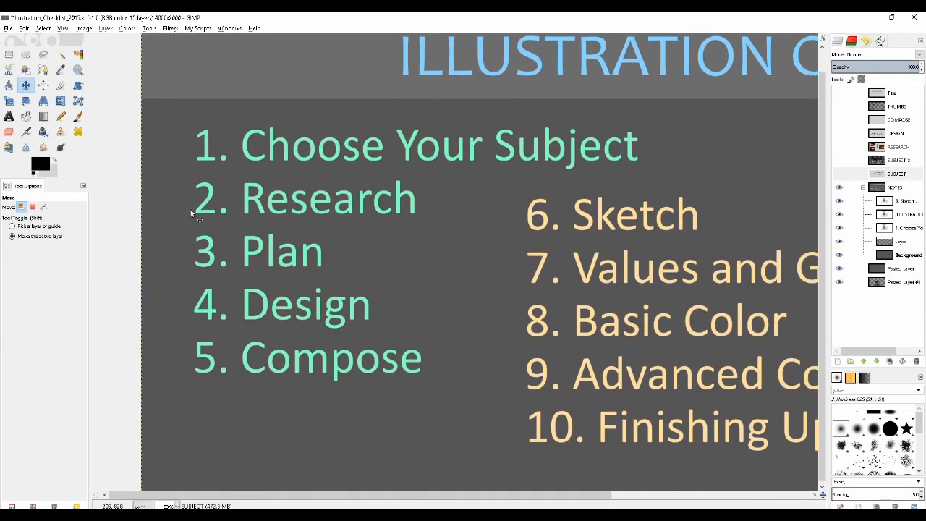
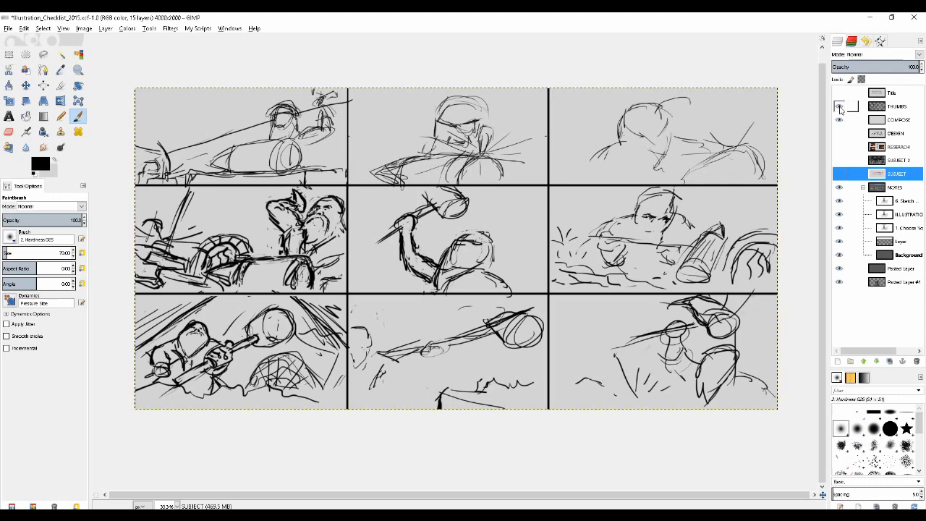
Make the THUMBS layer active and examine the hammer-on-table composition in the first thumbnail up close
key(m)
scroll(376, 204, up, 3)
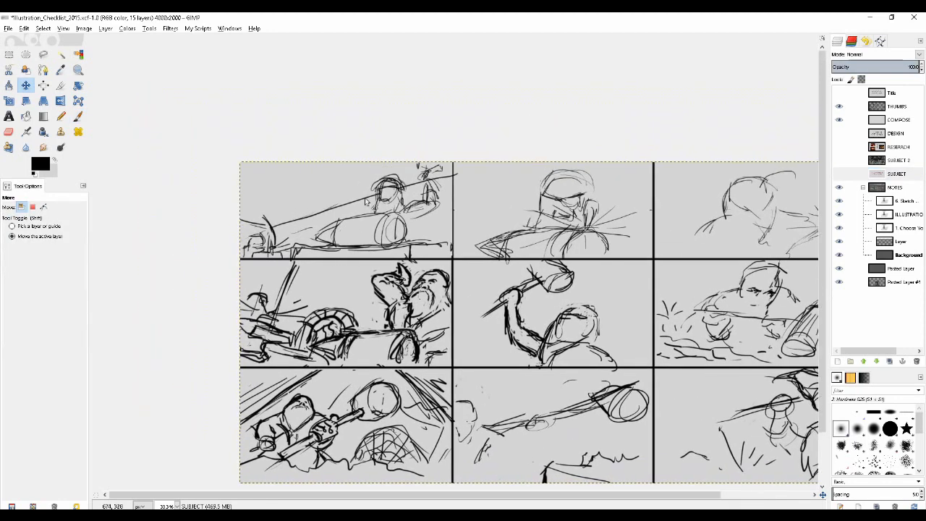
scroll(376, 197, up, 2)
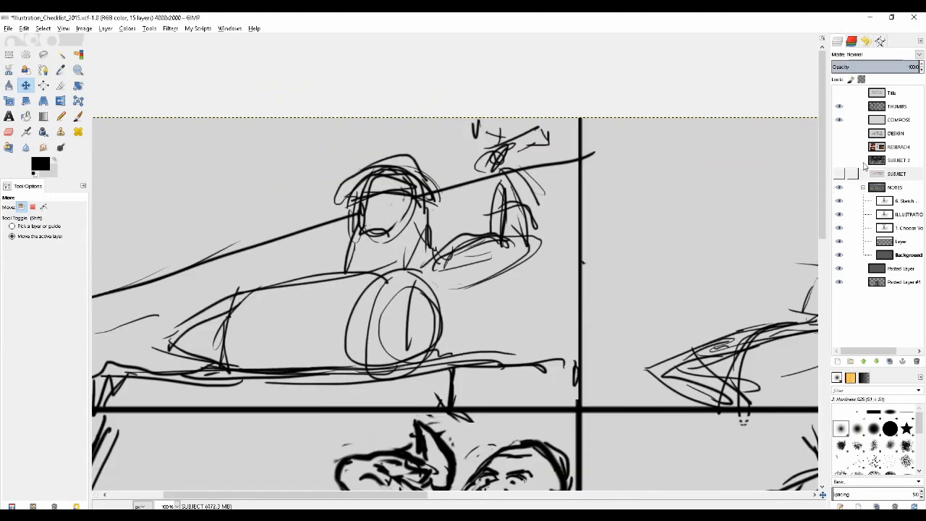
click(854, 106)
drag(263, 237, 393, 228)
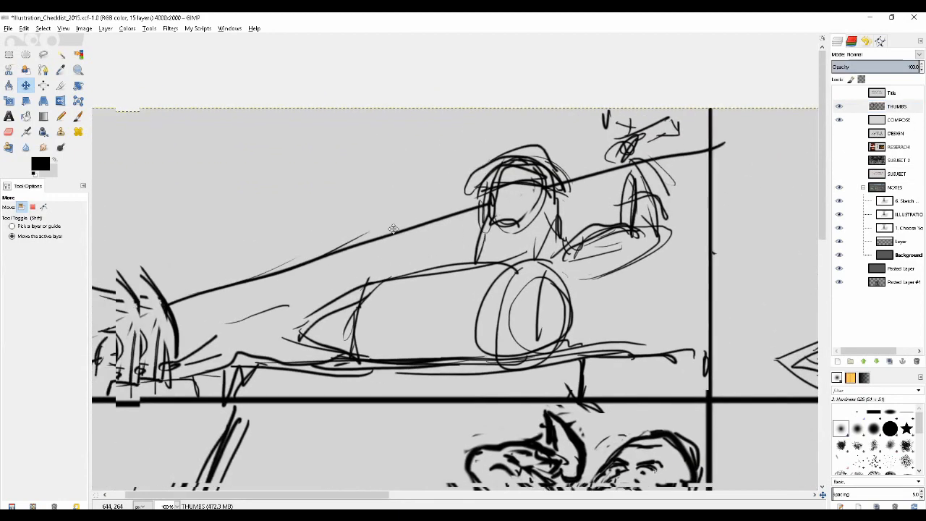
scroll(393, 229, down, 3)
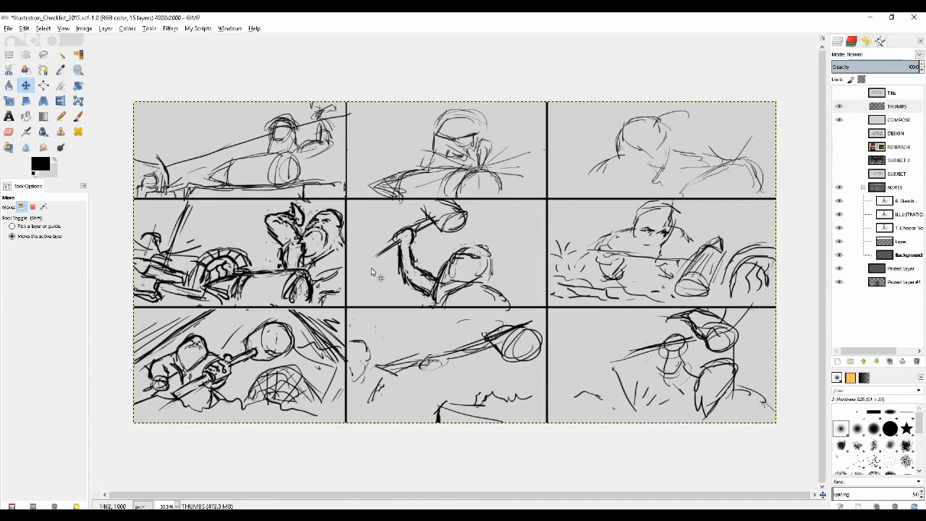
drag(214, 199, 294, 241)
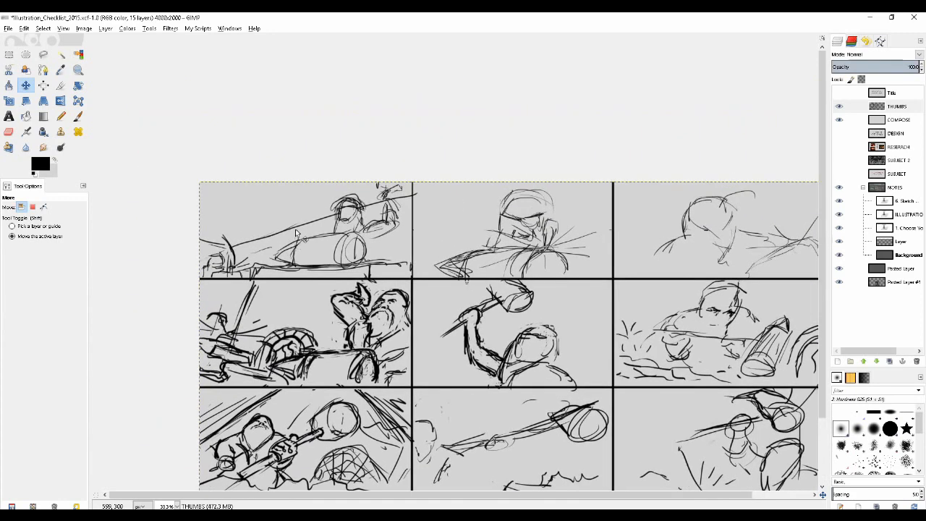
scroll(296, 239, up, 1)
drag(182, 233, 234, 225)
scroll(234, 225, up, 1)
mouse_move(327, 291)
mouse_down()
mouse_move(349, 224)
mouse_move(363, 249)
mouse_move(377, 250)
mouse_up()
scroll(349, 224, up, 1)
Set the Paintbrush size to 30, undoing the trial strokes made on the first thumbnail
key(p)
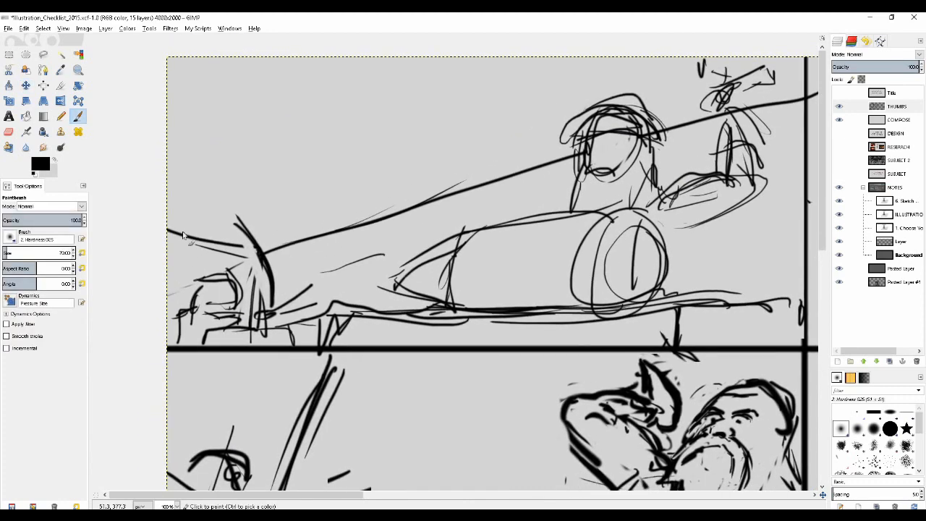
drag(168, 227, 219, 261)
key(ctrl+z)
mouse_move(430, 209)
mouse_down()
mouse_move(345, 204)
mouse_move(334, 224)
mouse_up()
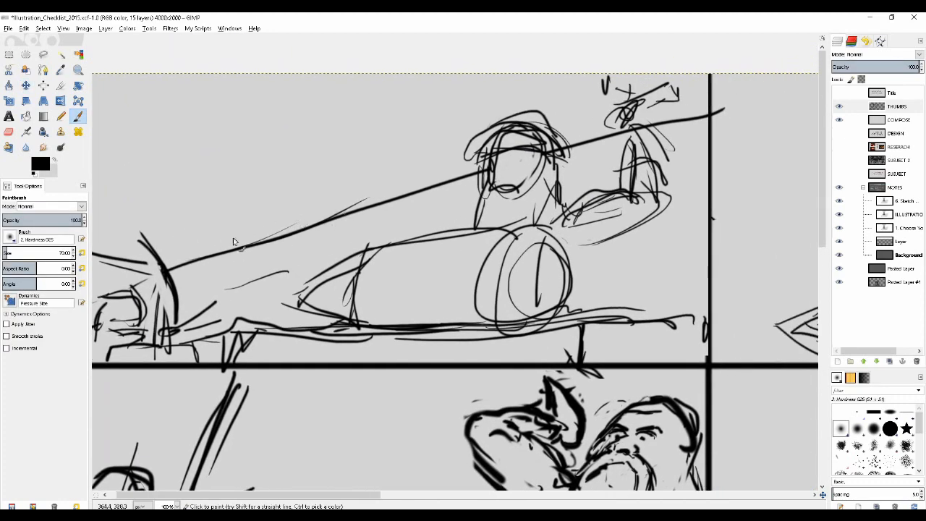
key([)
key([)
key([)
drag(206, 259, 448, 192)
key(ctrl+z)
key([)
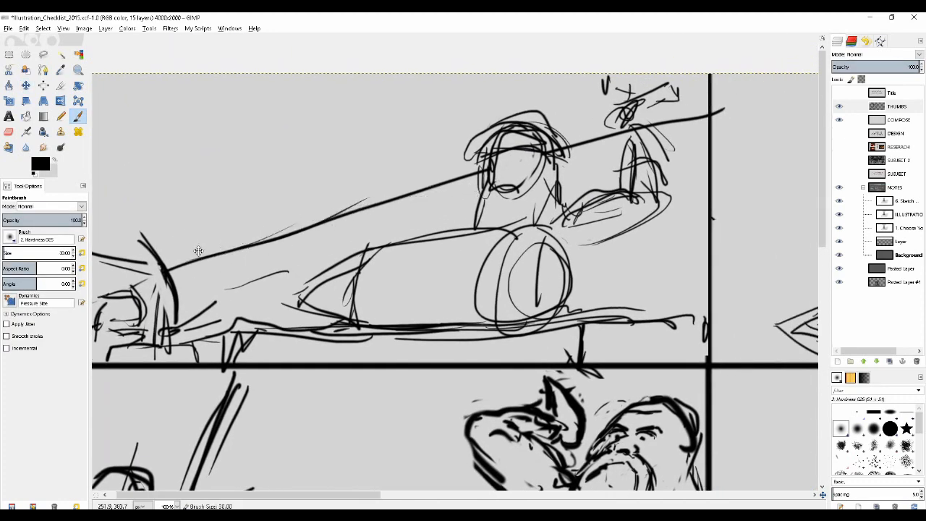
Outline the warhammer head in the first thumbnail with bold strokes around its round face, body and pointed end
scroll(276, 218, down, 2)
scroll(405, 209, up, 1)
drag(264, 222, 349, 215)
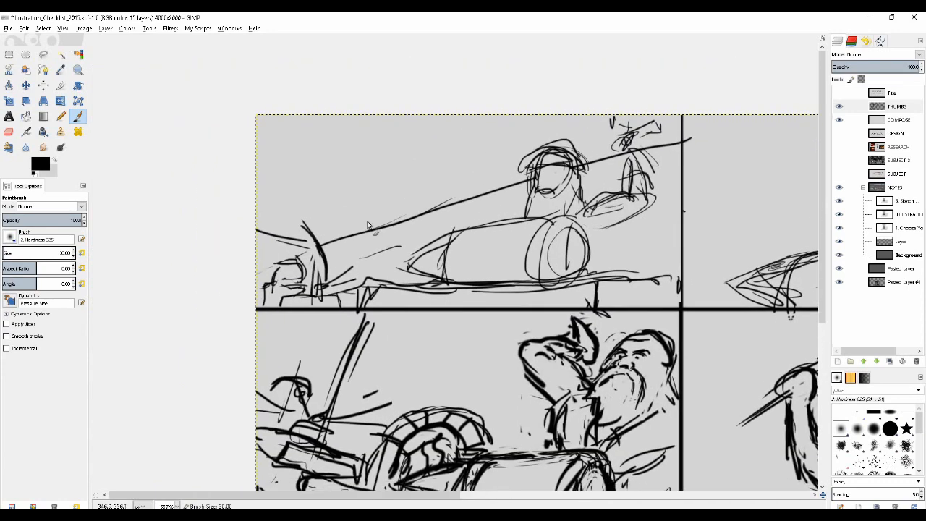
mouse_move(564, 222)
mouse_down()
mouse_move(534, 249)
mouse_move(544, 285)
mouse_move(585, 275)
mouse_move(583, 230)
mouse_move(554, 225)
mouse_move(533, 233)
mouse_up()
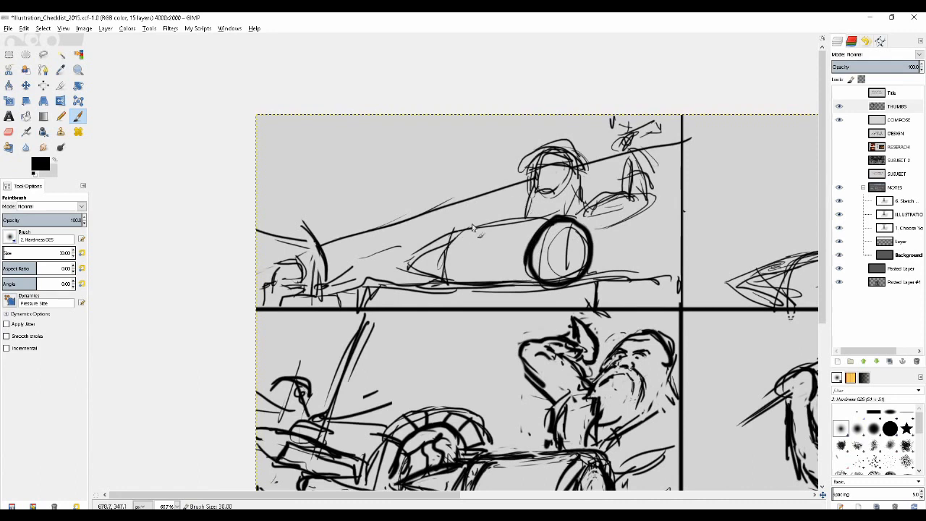
mouse_move(454, 234)
mouse_down()
mouse_move(541, 222)
mouse_move(437, 240)
mouse_move(461, 234)
mouse_move(397, 264)
mouse_move(451, 289)
mouse_move(433, 286)
mouse_move(538, 279)
mouse_up()
drag(376, 288, 482, 282)
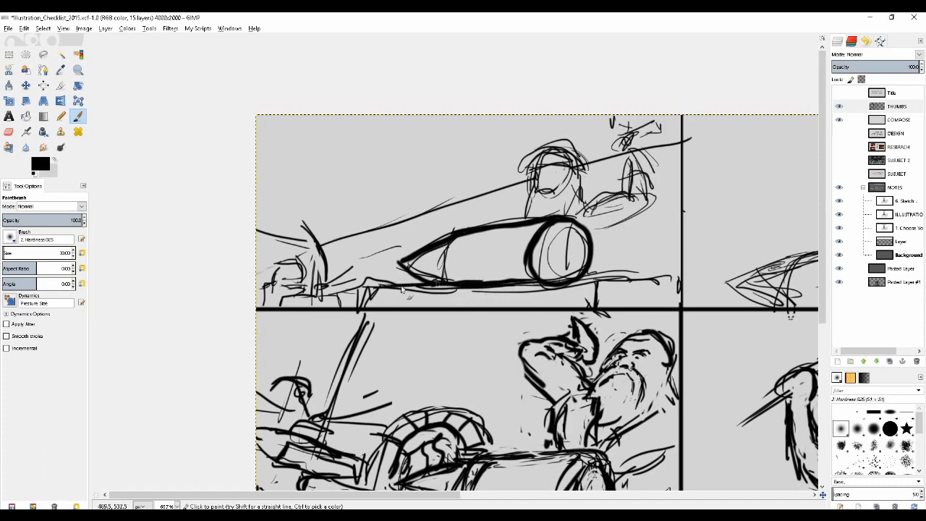
Undo the first table strokes and redraw the tabletop edge and legs beneath the hammer head with bold lines
mouse_move(414, 286)
mouse_down()
mouse_move(364, 286)
mouse_move(359, 312)
mouse_move(516, 290)
mouse_move(408, 301)
mouse_move(568, 299)
mouse_move(582, 282)
mouse_move(678, 279)
mouse_up()
key(ctrl+z)
key(ctrl+z)
key(ctrl+z)
drag(595, 284, 596, 298)
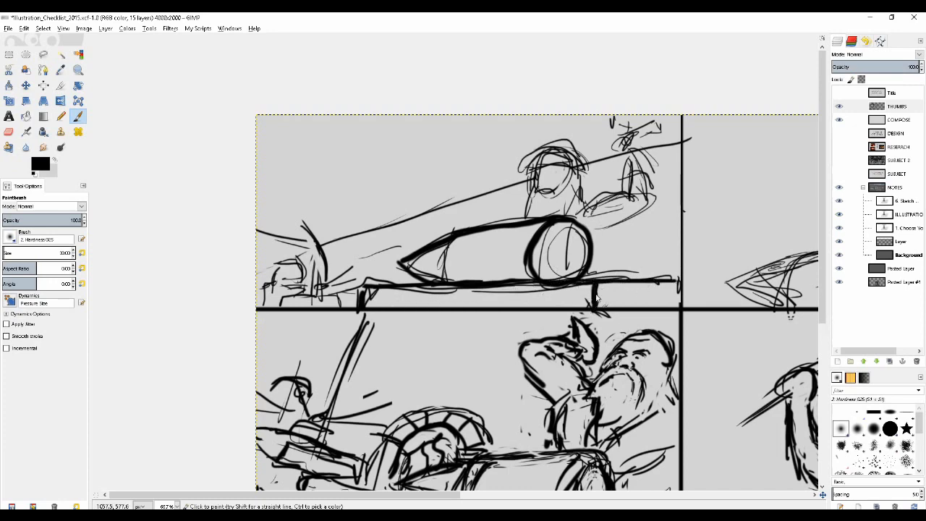
Sketch bold brow and nose marks on the dwarf's face and undo the moustache stroke
scroll(549, 175, up, 2)
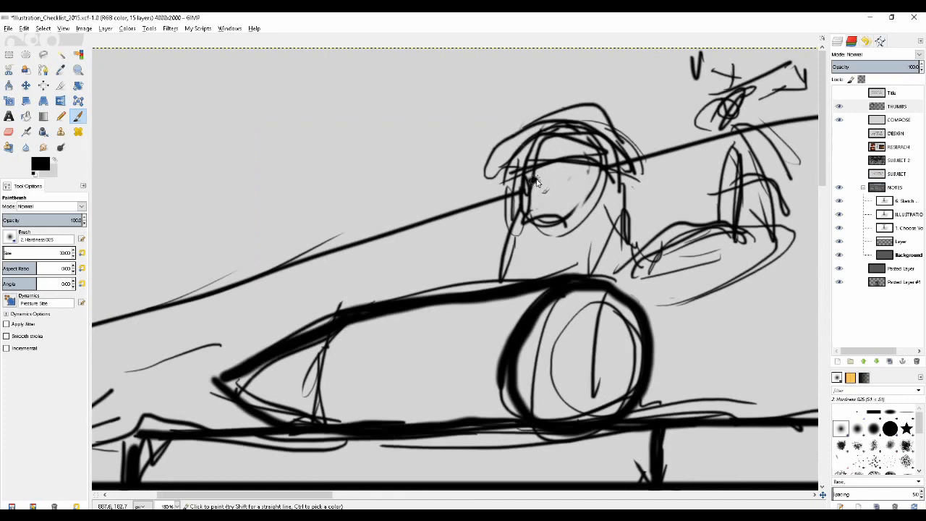
drag(555, 177, 572, 175)
mouse_move(534, 202)
mouse_down()
mouse_move(555, 199)
mouse_move(541, 183)
mouse_move(533, 202)
mouse_up()
drag(555, 208, 504, 243)
key(ctrl+z)
Draw the dwarf's drooping moustache and beard strokes down to the hammer head with a thinner brush
key(shift+bracketleft)
key(shift+bracketleft)
drag(532, 206, 508, 248)
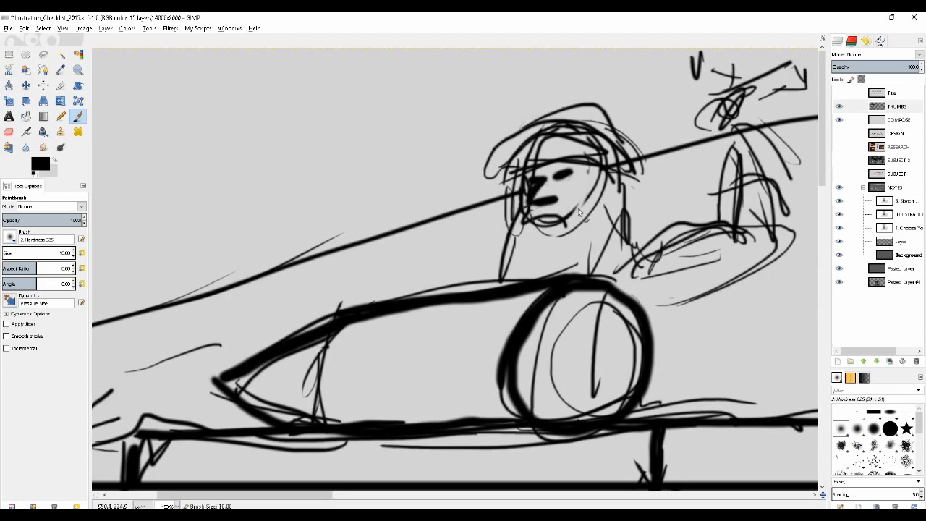
mouse_move(558, 201)
mouse_down()
mouse_move(575, 211)
mouse_move(577, 241)
mouse_move(551, 230)
mouse_move(566, 236)
mouse_up()
key(shift+e)
key(p)
mouse_move(518, 207)
mouse_down()
mouse_move(509, 231)
mouse_move(539, 277)
mouse_move(528, 272)
mouse_up()
drag(587, 241, 581, 257)
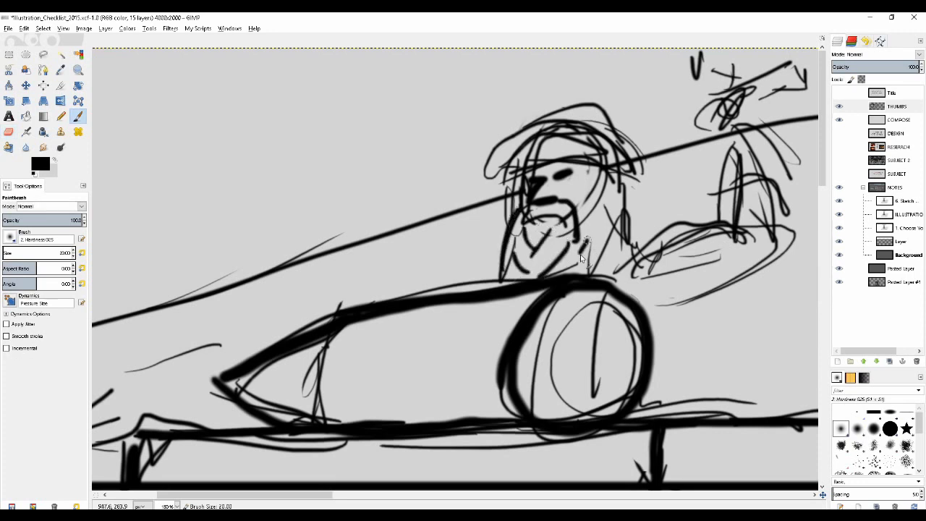
Erase the hat's loose outer lines and redraw the dwarf's headwear with a rounded crown
key(shift+e)
mouse_move(535, 145)
mouse_down()
mouse_move(606, 154)
mouse_move(597, 152)
mouse_move(628, 174)
mouse_move(602, 155)
mouse_move(501, 163)
mouse_move(516, 137)
mouse_up()
drag(587, 95, 609, 104)
key(p)
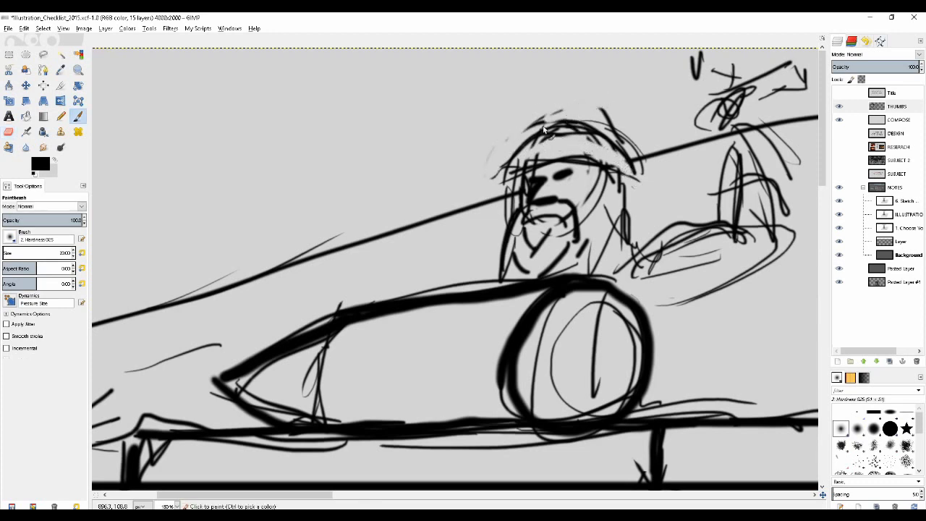
drag(544, 116, 609, 109)
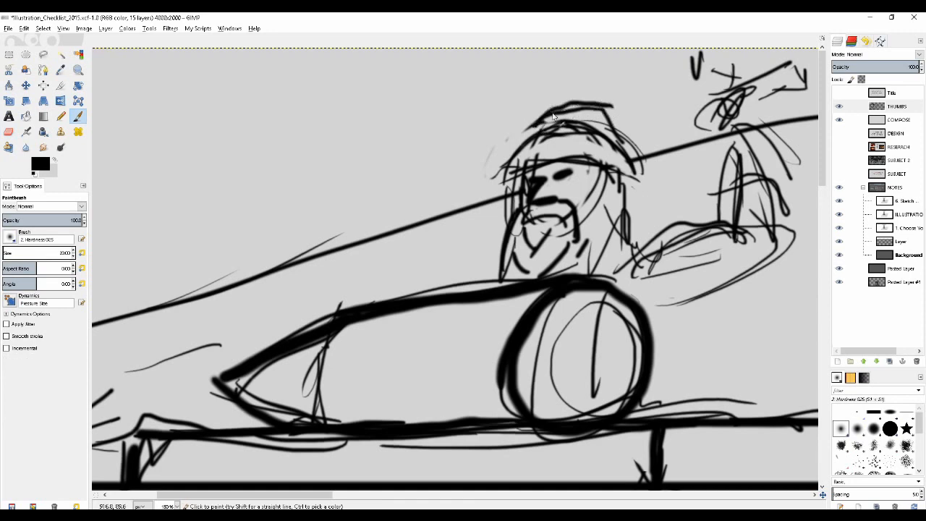
key(ctrl+z)
mouse_move(537, 123)
mouse_down()
mouse_move(593, 110)
mouse_move(639, 153)
mouse_up()
key(shift+e)
mouse_move(594, 108)
mouse_down()
mouse_move(632, 141)
mouse_move(604, 107)
mouse_move(626, 132)
mouse_move(555, 124)
mouse_move(606, 130)
mouse_up()
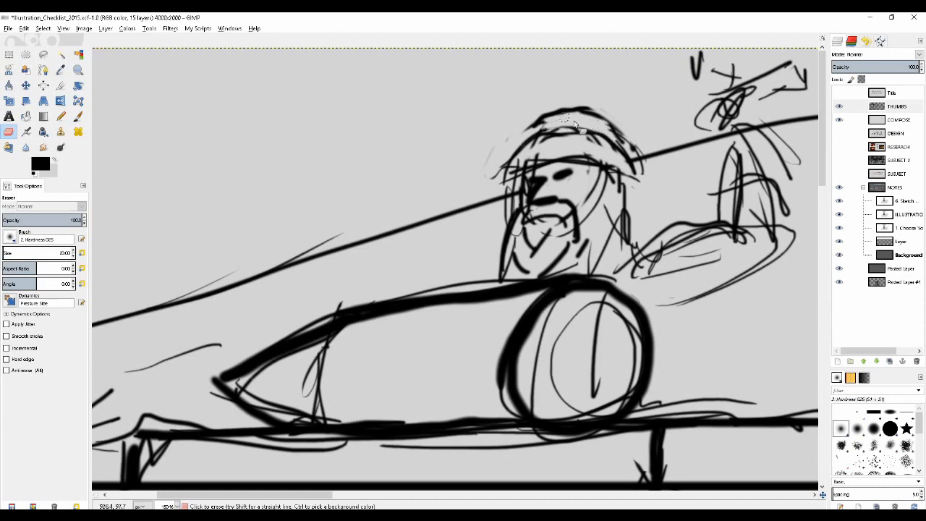
Extend the front edge of the headwear's crown, then clean up and darken its brim and the side by the ear
key(p)
drag(523, 139, 533, 129)
key(shift+e)
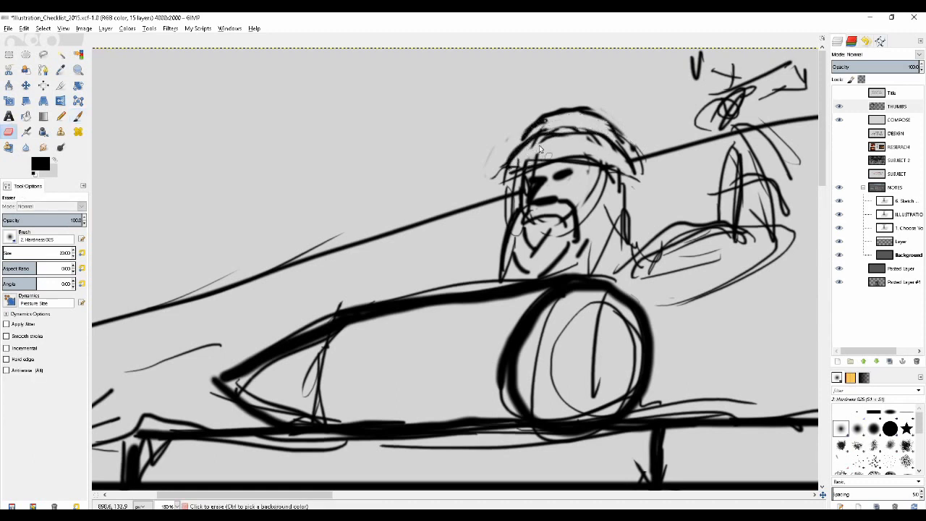
mouse_move(603, 157)
mouse_down()
mouse_move(542, 159)
mouse_move(554, 165)
mouse_move(531, 170)
mouse_move(591, 158)
mouse_up()
mouse_move(601, 163)
mouse_down()
mouse_move(532, 173)
mouse_move(524, 163)
mouse_move(575, 154)
mouse_move(521, 166)
mouse_move(587, 153)
mouse_move(613, 173)
mouse_move(633, 159)
mouse_move(636, 190)
mouse_move(613, 175)
mouse_move(632, 200)
mouse_up()
key(p)
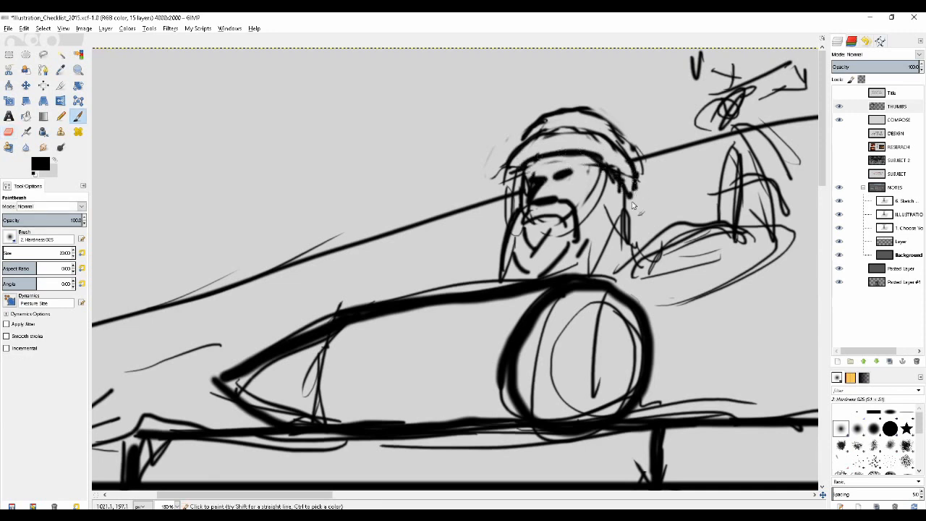
Erase the stray lines beside the dwarf's nose and redraw the front of the face and the hair behind it
key(shift+e)
drag(517, 179, 515, 210)
key(p)
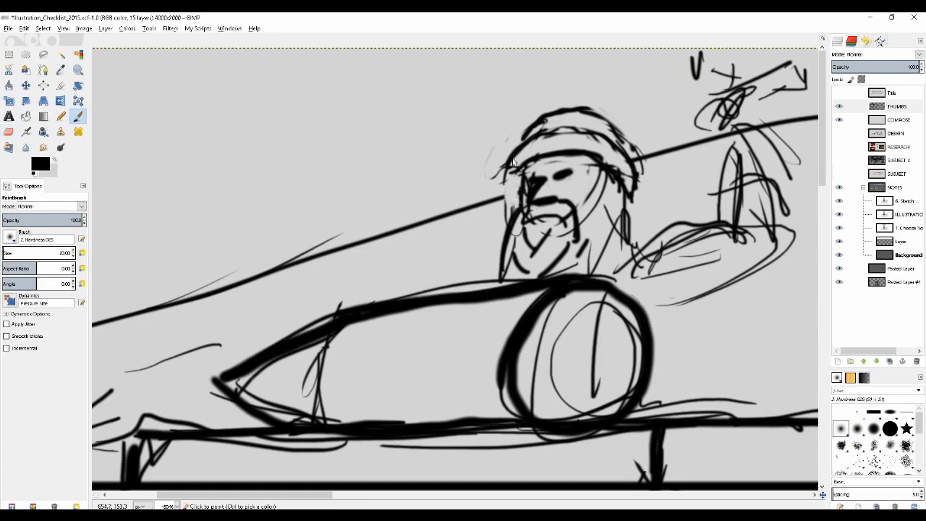
mouse_move(511, 160)
mouse_down()
mouse_move(523, 182)
mouse_move(527, 166)
mouse_move(517, 178)
mouse_move(514, 212)
mouse_up()
mouse_move(627, 193)
mouse_down()
mouse_move(641, 249)
mouse_move(609, 201)
mouse_move(602, 244)
mouse_up()
Define the dwarf's cheek and beard edge with broken strokes and darken the brow
key(shift+e)
key(p)
mouse_move(612, 175)
mouse_down()
mouse_move(596, 218)
mouse_move(567, 228)
mouse_up()
key(shift+e)
key(p)
mouse_move(569, 175)
mouse_down()
mouse_move(526, 183)
mouse_move(547, 164)
mouse_move(527, 173)
mouse_move(579, 167)
mouse_up()
key(minus)
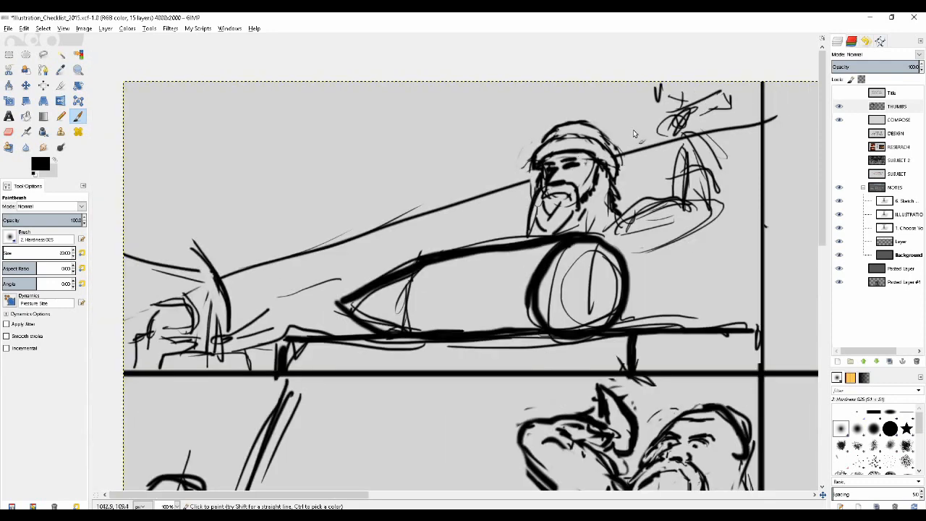
Erase the rough arm lines and redraw the dwarf's raised fist, flared cuff, forearm and upper arm
key(shift+e)
mouse_move(689, 197)
mouse_down()
mouse_move(693, 152)
mouse_move(692, 194)
mouse_move(717, 170)
mouse_up()
key(p)
mouse_move(680, 135)
mouse_down()
mouse_move(676, 176)
mouse_move(718, 169)
mouse_up()
mouse_move(689, 105)
mouse_down()
mouse_move(677, 131)
mouse_move(694, 110)
mouse_move(701, 137)
mouse_up()
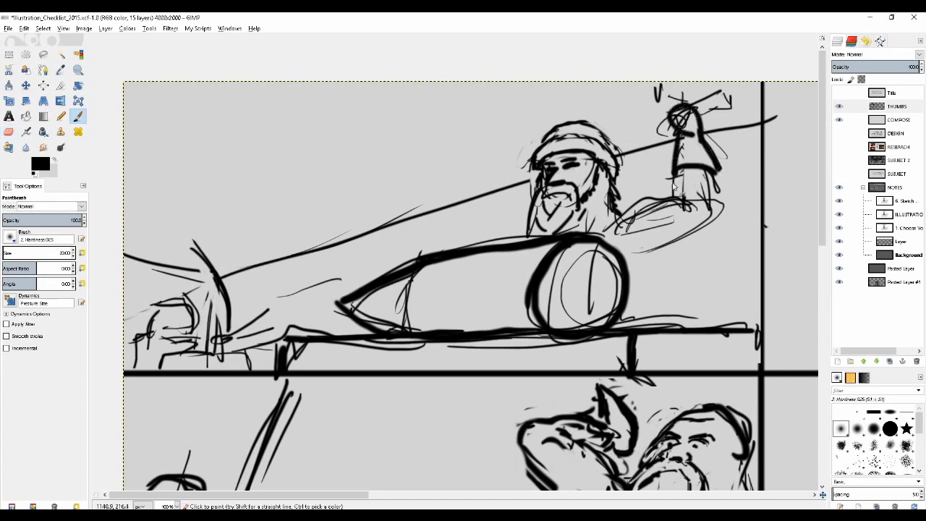
mouse_move(679, 171)
mouse_down()
mouse_move(679, 197)
mouse_move(719, 195)
mouse_up()
mouse_move(612, 221)
mouse_down()
mouse_move(644, 205)
mouse_move(684, 193)
mouse_up()
mouse_move(632, 253)
mouse_down()
mouse_move(685, 241)
mouse_move(709, 219)
mouse_move(716, 191)
mouse_up()
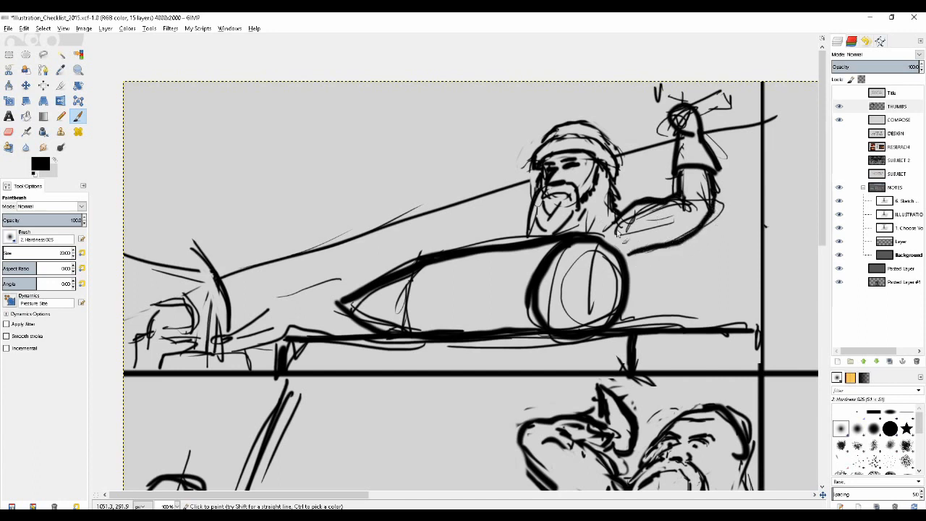
Sketch the dwarf's torso lines behind the hammer face and add a small oval handle hole on the hammer's side
drag(646, 259, 628, 295)
mouse_move(660, 249)
mouse_down()
mouse_move(641, 297)
mouse_move(665, 261)
mouse_move(625, 316)
mouse_up()
drag(652, 289, 639, 323)
mouse_move(475, 282)
mouse_down()
mouse_move(471, 301)
mouse_move(477, 282)
mouse_up()
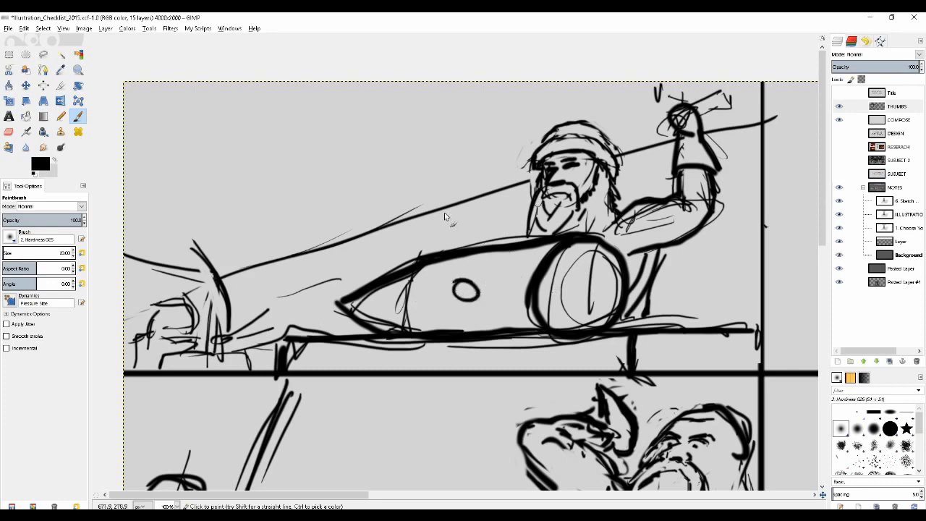
scroll(445, 216, down, 2)
scroll(444, 191, up, 1)
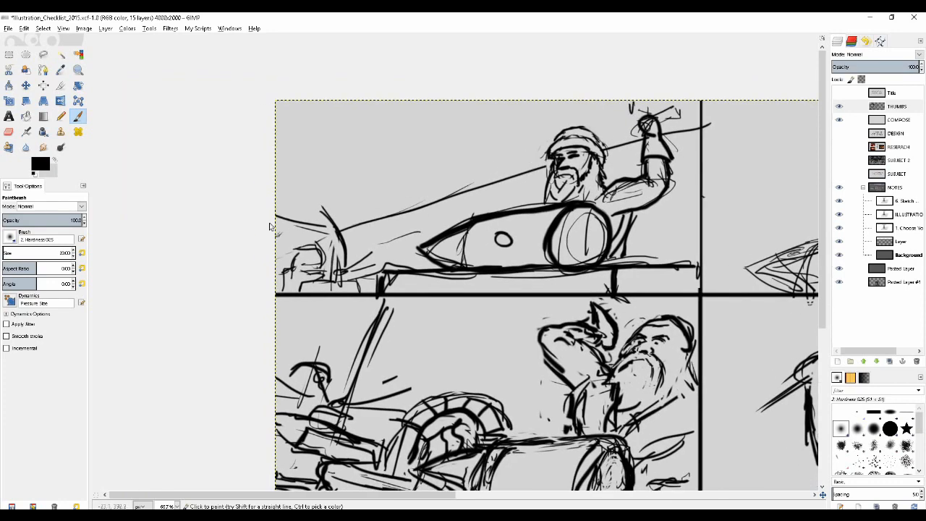
Darken the long diagonal background line behind the dwarf and the short sloping line at the first thumbnail's left edge
drag(358, 225, 546, 168)
drag(606, 149, 687, 123)
drag(273, 214, 327, 231)
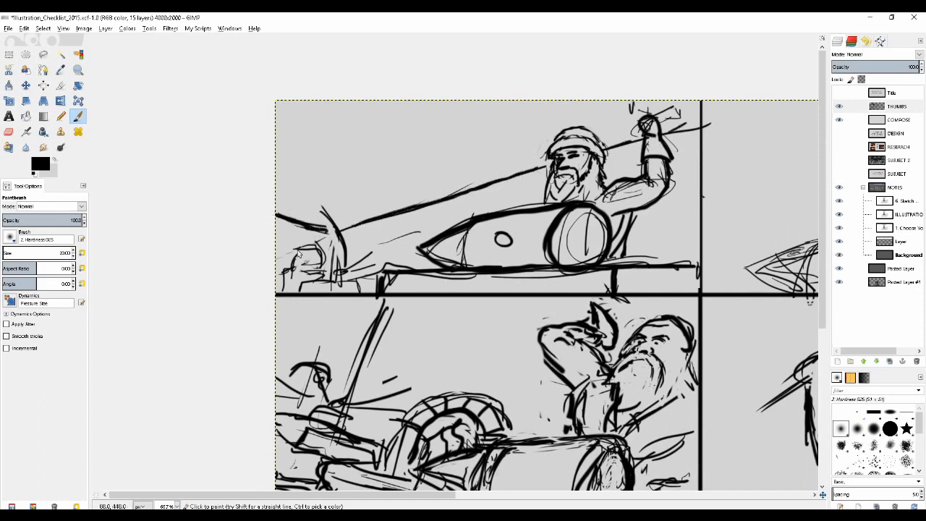
Add bold spiky strokes radiating from the first thumbnail's lower-left corner and darken the small rounded form beside them
drag(350, 274, 382, 236)
drag(350, 272, 386, 250)
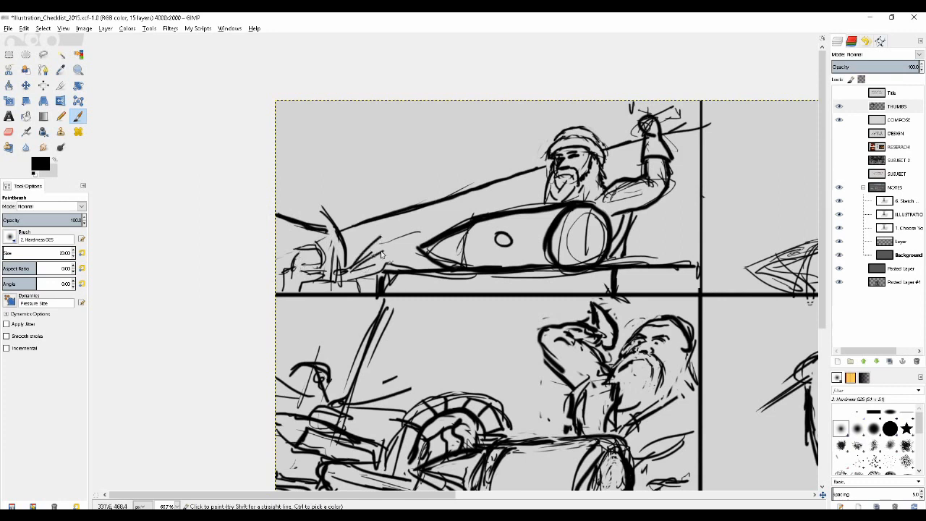
drag(343, 274, 362, 235)
mouse_move(346, 274)
mouse_down()
mouse_move(333, 259)
mouse_move(285, 278)
mouse_move(325, 261)
mouse_move(300, 257)
mouse_move(317, 245)
mouse_move(327, 259)
mouse_move(292, 263)
mouse_move(288, 274)
mouse_move(308, 267)
mouse_up()
key(shift+e)
key(p)
key(ctrl+z)
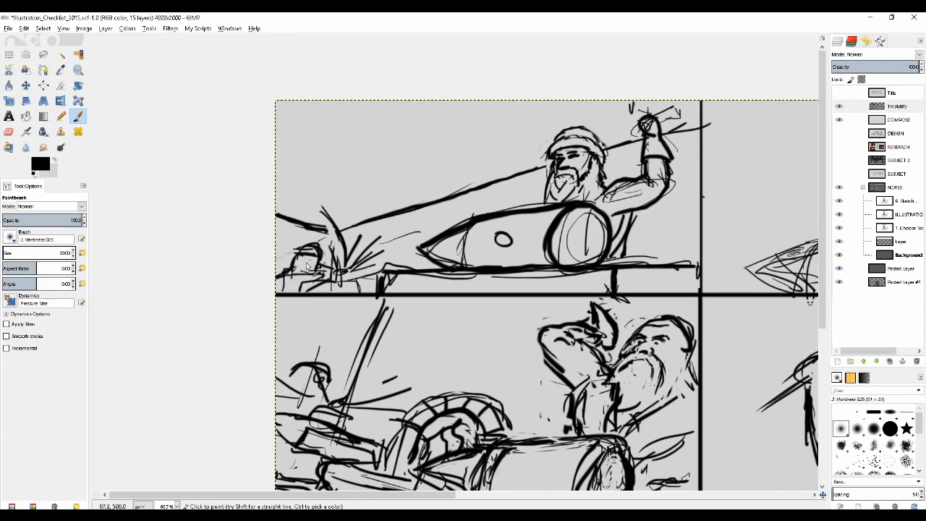
Review the first thumbnail's composition up close and compare it with the full grid of thumbnails
scroll(498, 209, down, 1)
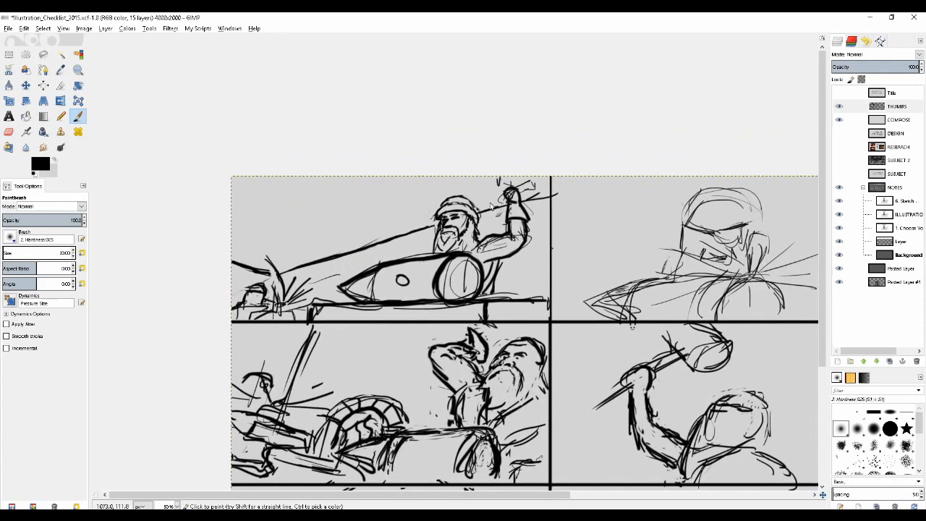
scroll(379, 209, up, 1)
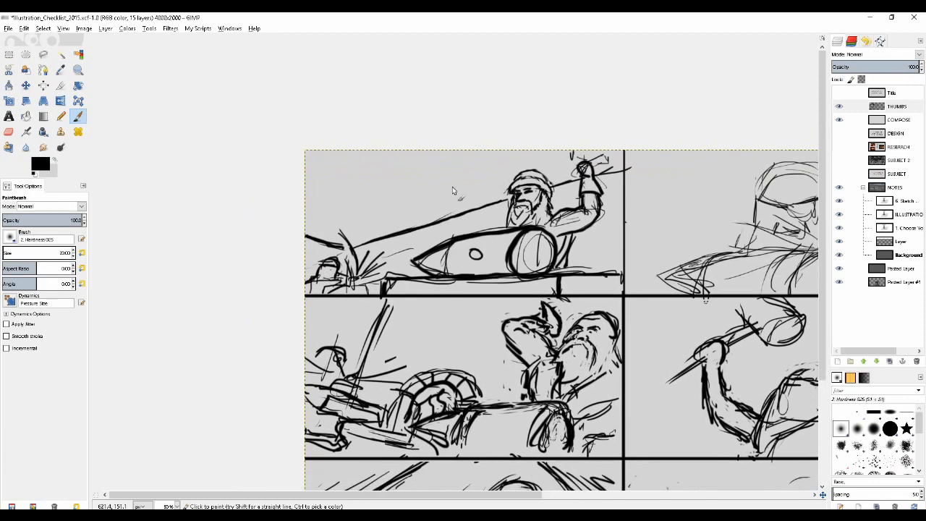
scroll(401, 174, up, 1)
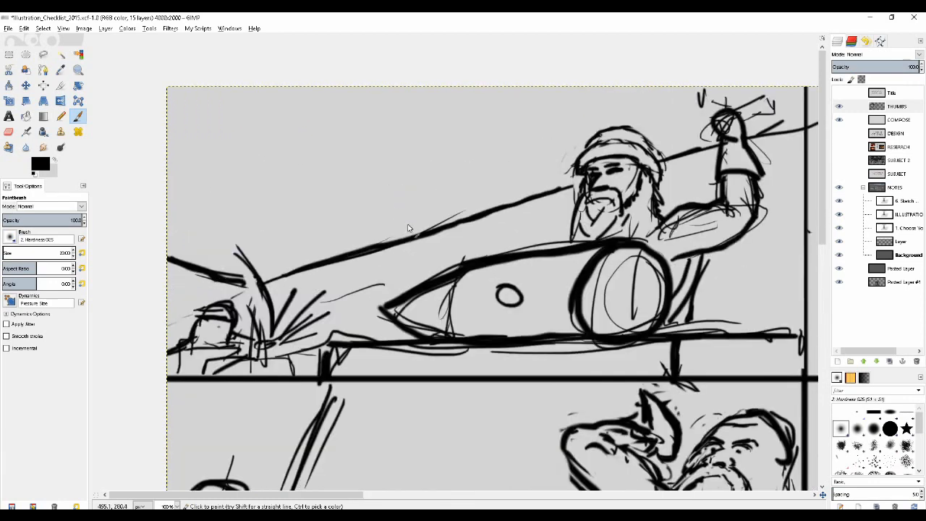
scroll(383, 187, down, 2)
scroll(372, 190, up, 1)
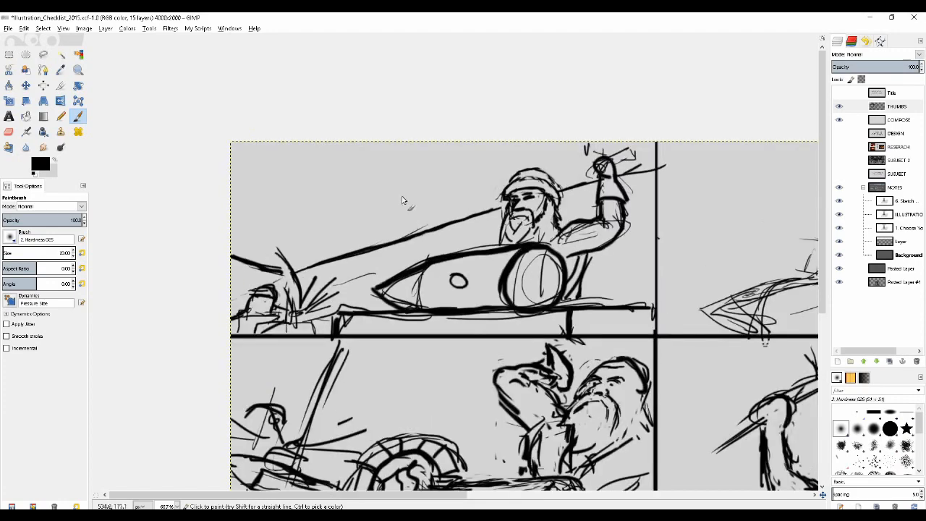
scroll(371, 184, down, 3)
scroll(295, 213, up, 4)
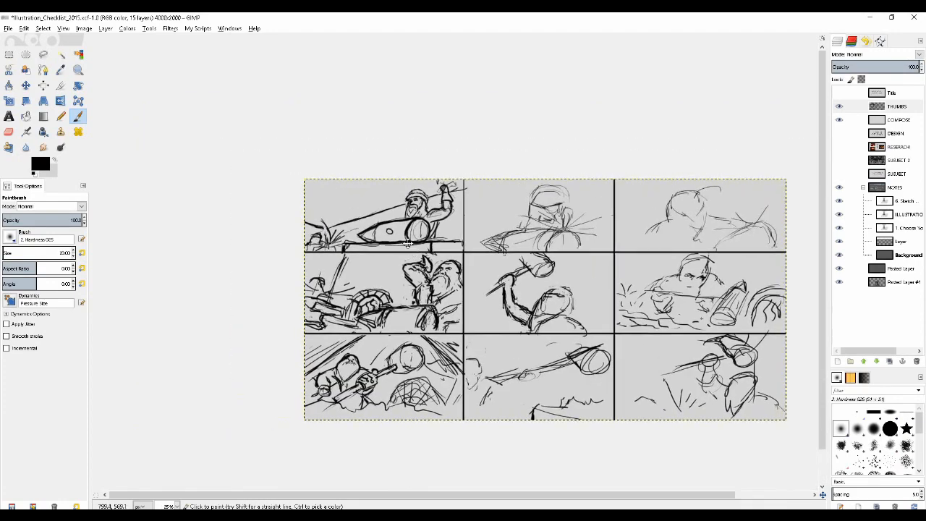
scroll(419, 203, down, 1)
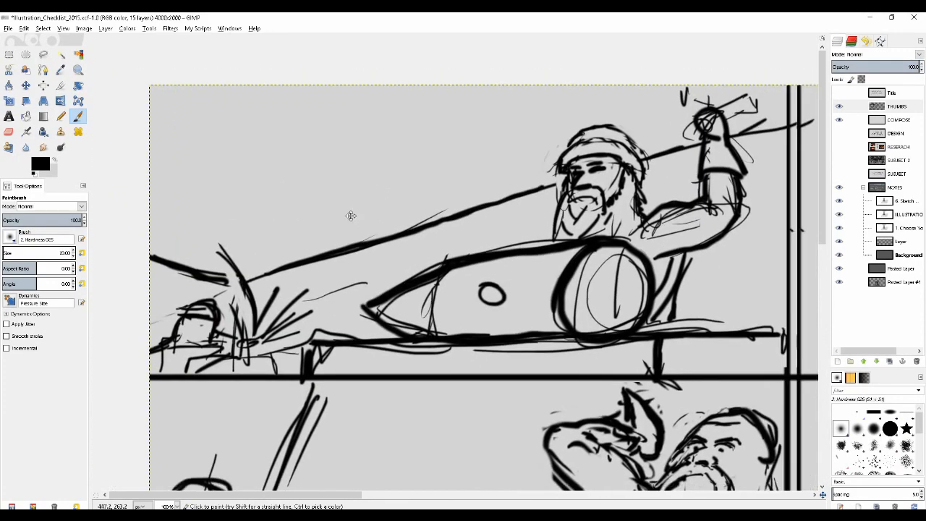
scroll(387, 195, up, 1)
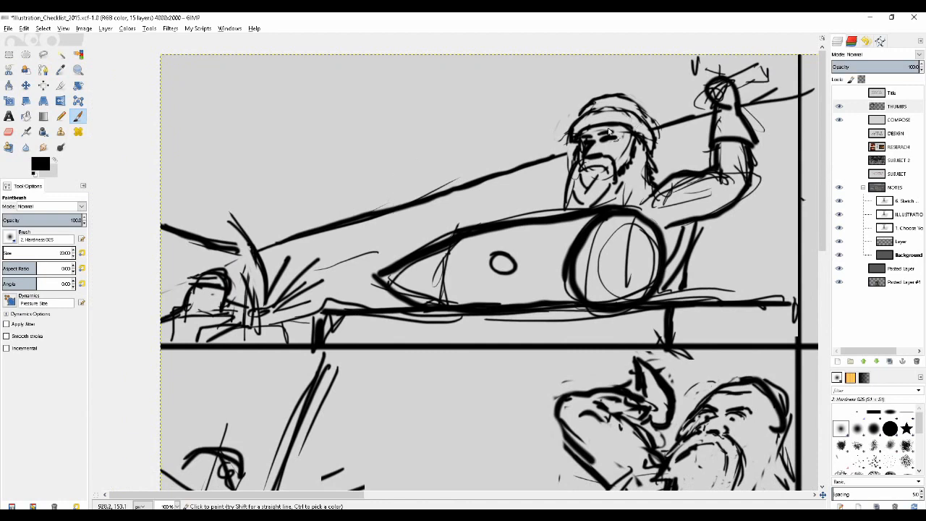
Erase the piece of the diagonal background line that touches the back of the dwarf's hat
drag(521, 168, 526, 194)
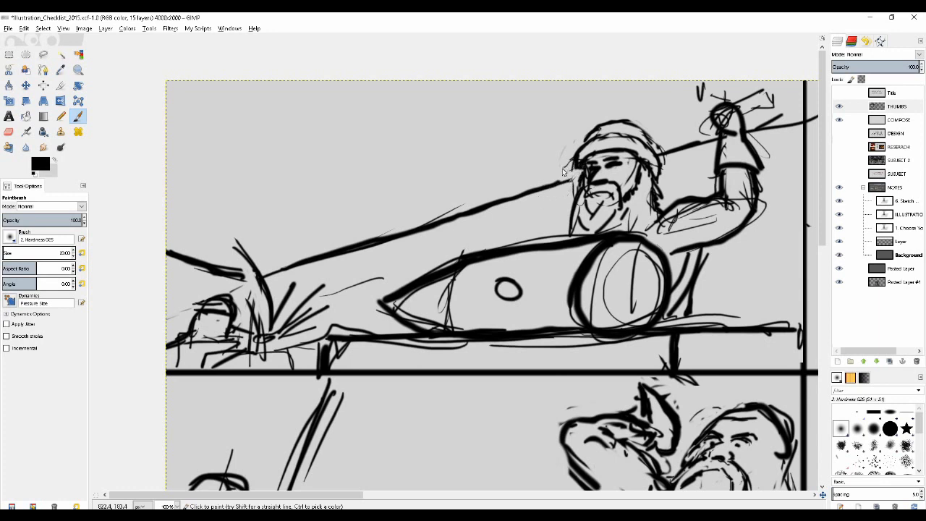
key(shift+e)
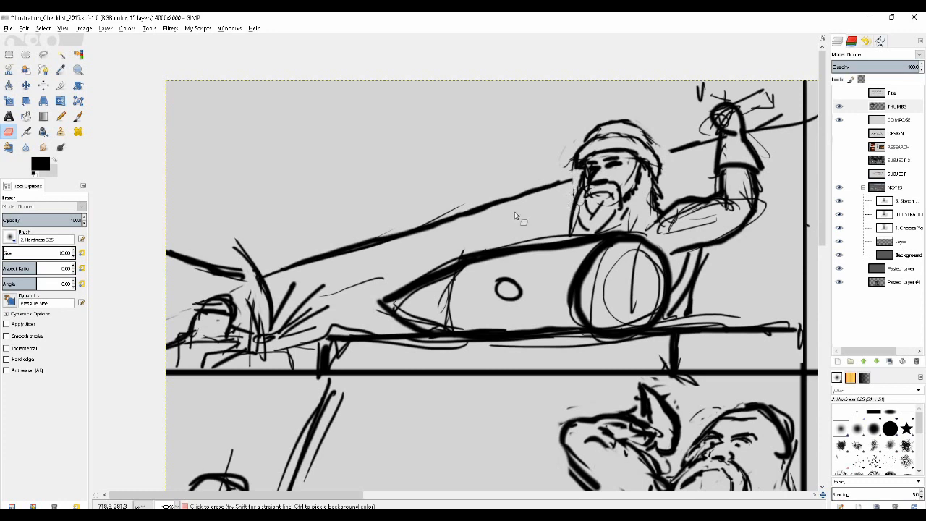
key(p)
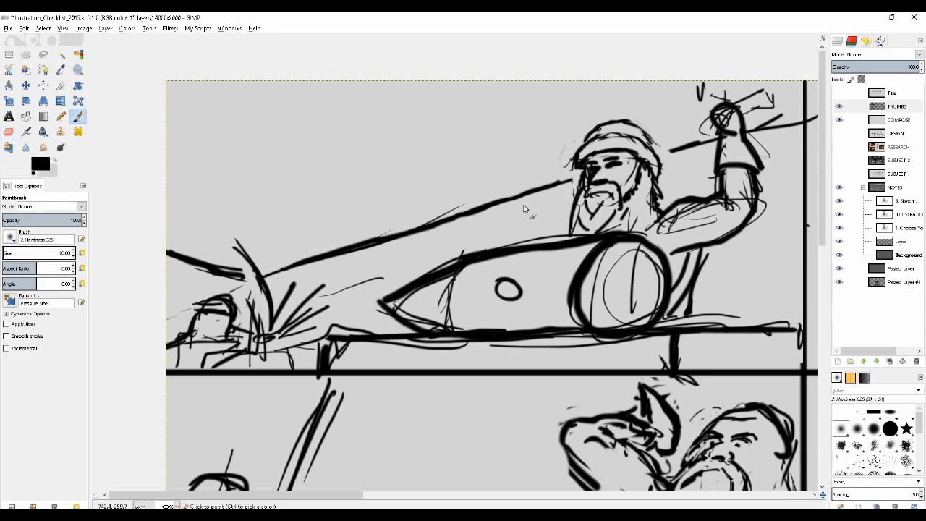
Examine how the first thumbnail reads at different sizes and beside the other eight sketches
drag(337, 209, 345, 208)
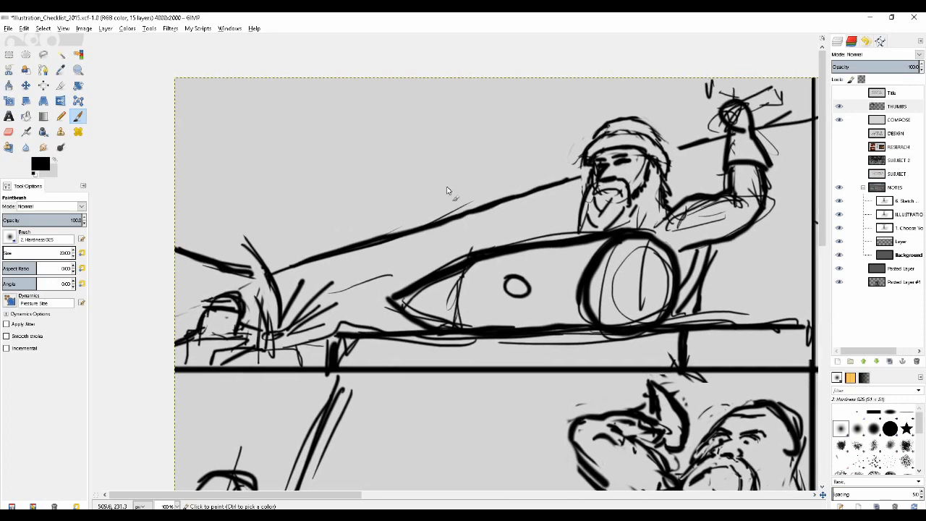
scroll(615, 169, down, 1)
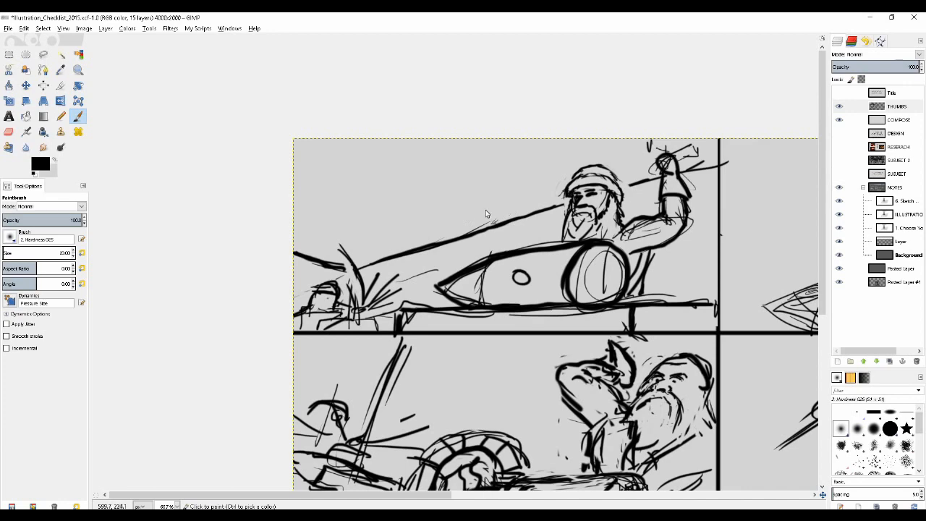
scroll(422, 185, down, 1)
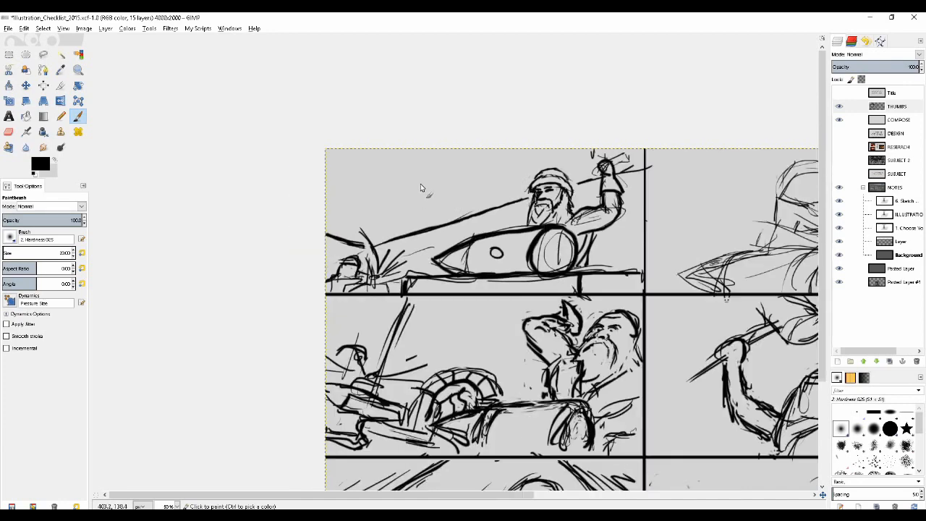
drag(407, 200, 352, 211)
scroll(340, 219, up, 1)
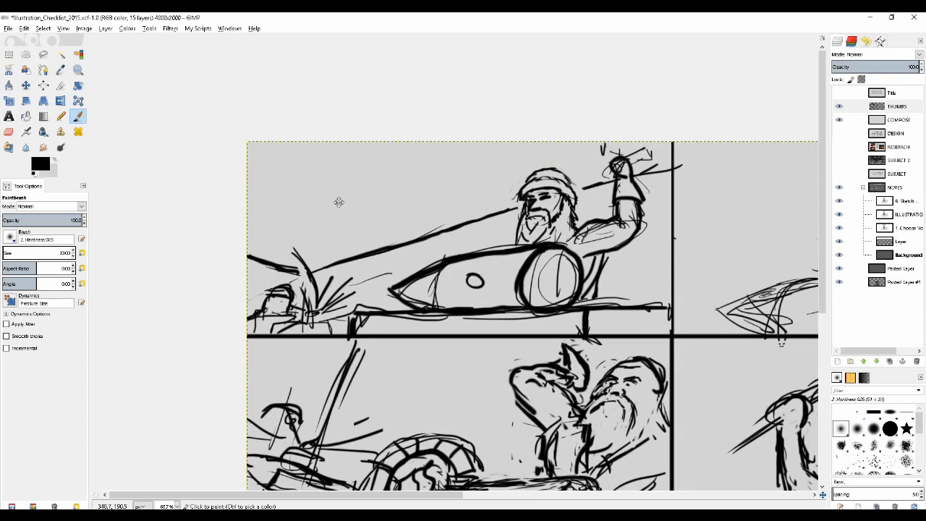
drag(338, 201, 320, 187)
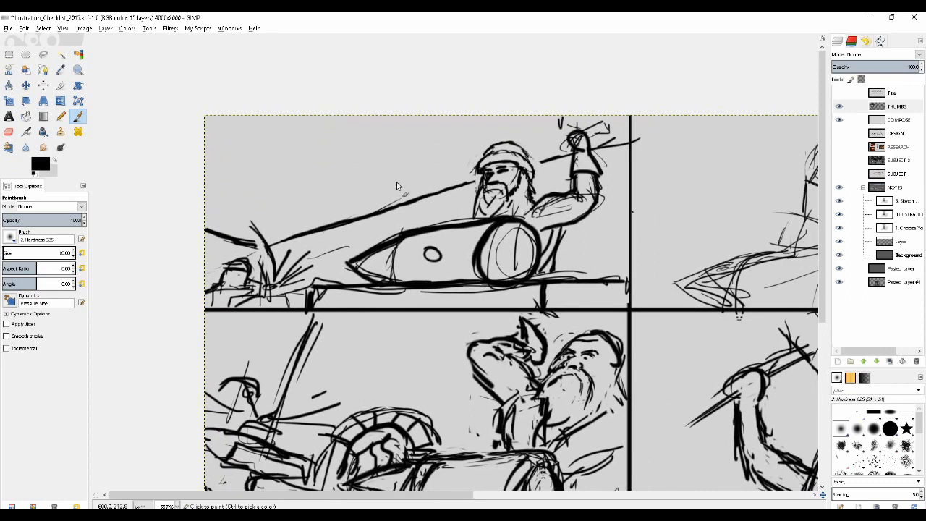
ctrl+scroll(405, 185, down, 1)
scroll(430, 191, up, 1)
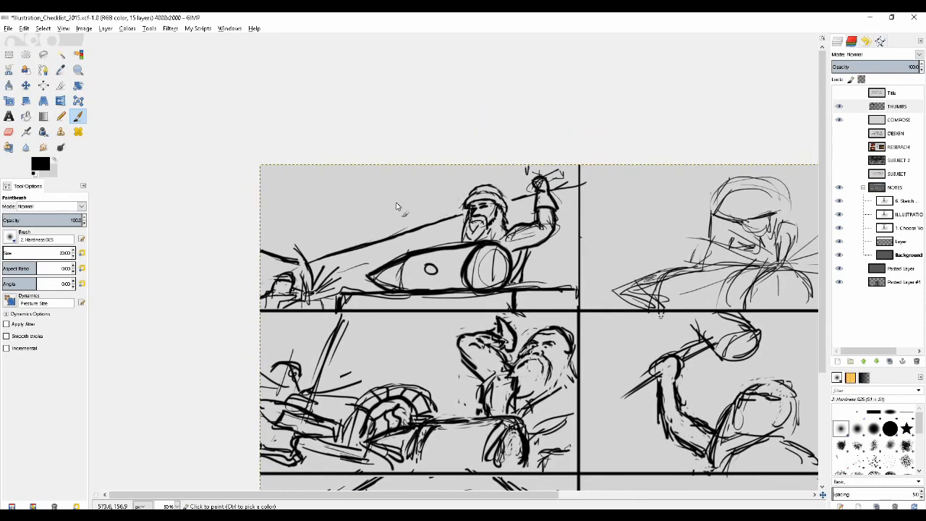
ctrl+scroll(384, 205, up, 1)
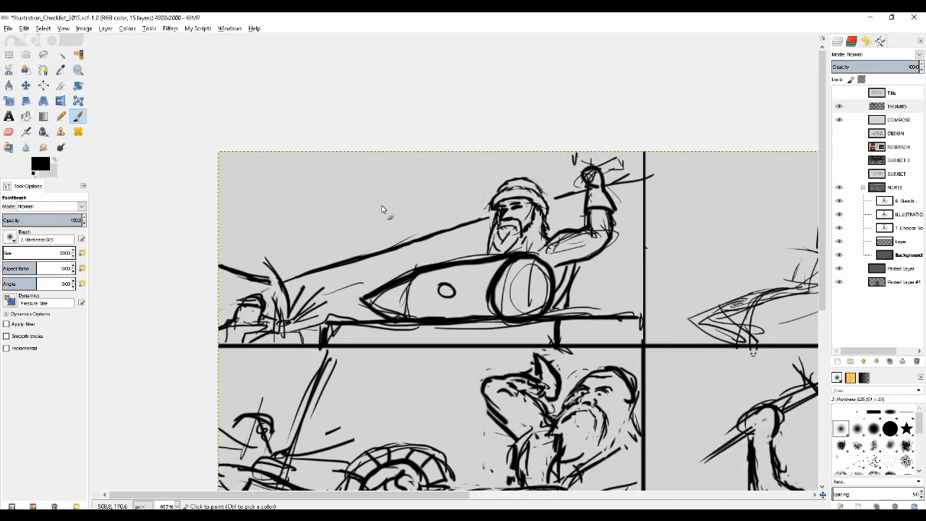
ctrl+scroll(382, 209, down, 1)
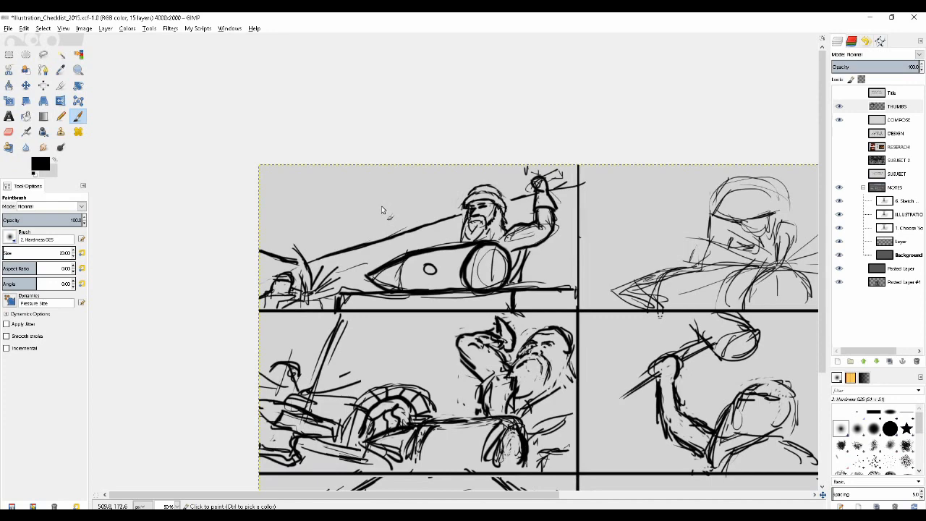
ctrl+scroll(382, 209, up, 1)
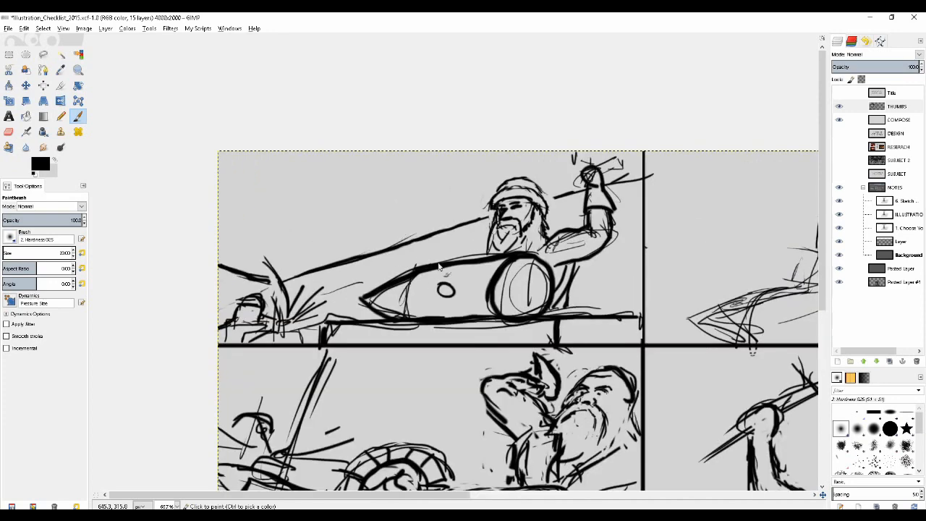
ctrl+scroll(408, 186, down, 1)
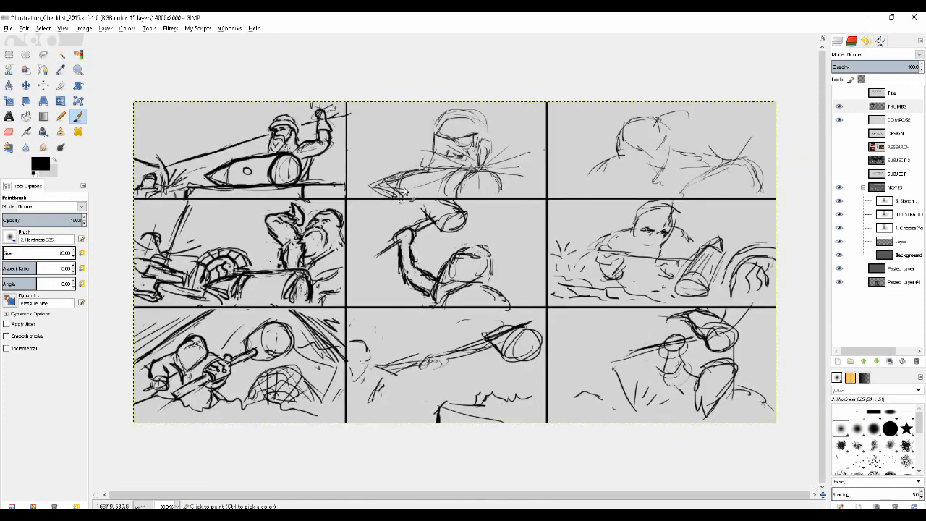
ctrl+scroll(398, 188, down, 1)
ctrl+scroll(403, 176, up, 2)
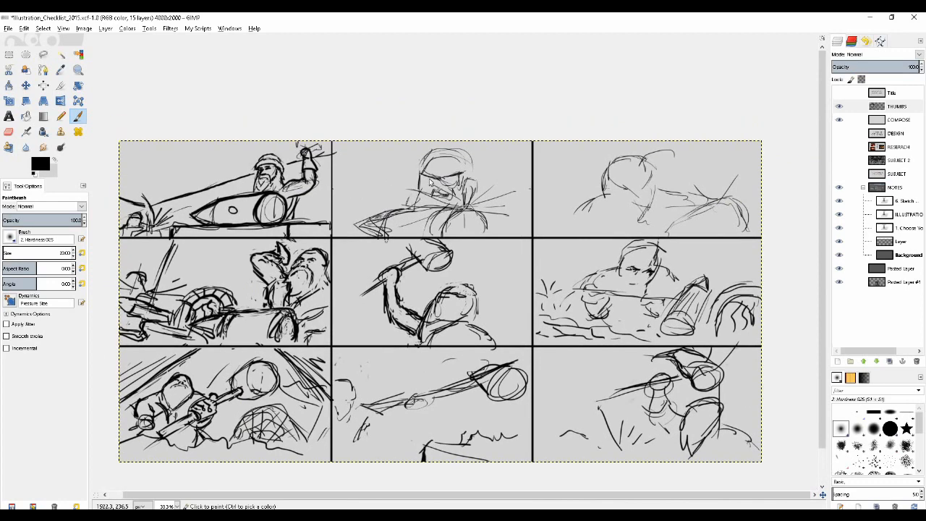
Strengthen the face in the top-middle thumbnail with a dark brow, eyes and angular nose, and outline a tall slanted block beside it
mouse_move(299, 230)
mouse_down()
mouse_move(358, 199)
mouse_move(430, 194)
mouse_up()
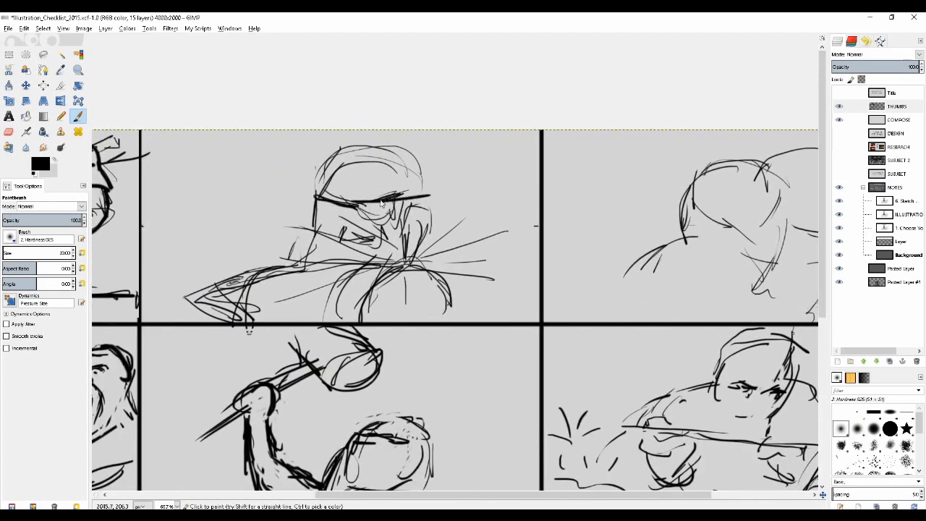
key(ctrl+z)
mouse_move(403, 255)
mouse_down()
mouse_move(421, 190)
mouse_move(409, 246)
mouse_up()
mouse_move(419, 191)
mouse_down()
mouse_move(449, 199)
mouse_move(423, 257)
mouse_up()
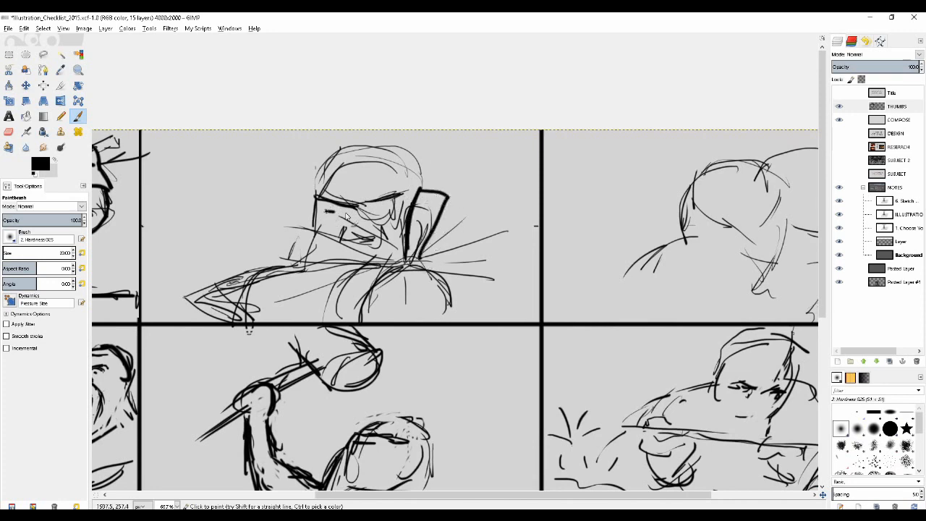
drag(323, 211, 400, 210)
mouse_move(343, 222)
mouse_down()
mouse_move(339, 245)
mouse_move(380, 243)
mouse_up()
mouse_move(248, 283)
mouse_down()
mouse_move(381, 274)
mouse_move(460, 316)
mouse_up()
mouse_move(460, 316)
mouse_down()
mouse_move(384, 267)
mouse_move(187, 298)
mouse_up()
key(ctrl+z)
Thicken the long sloping edge and the curved drop at its peak on the right side of the top-right thumbnail
drag(556, 192, 353, 188)
drag(669, 233, 504, 181)
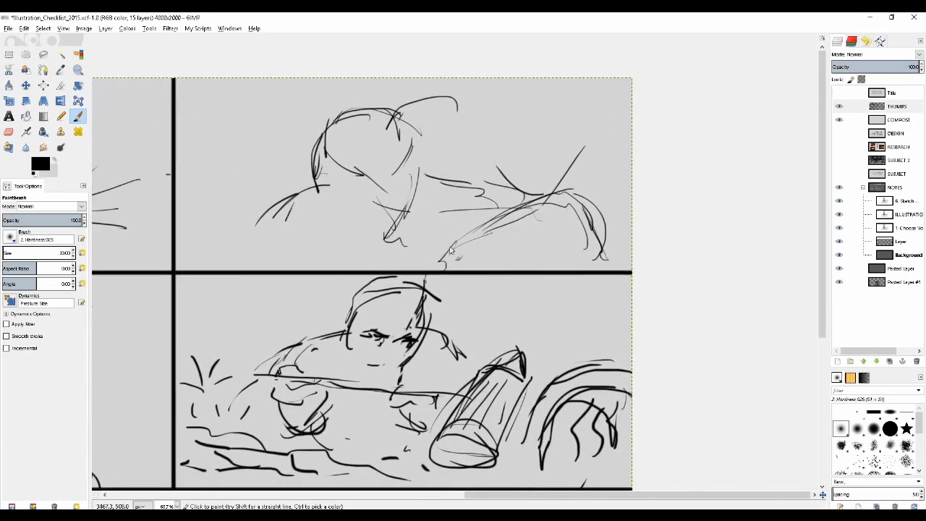
mouse_move(444, 250)
mouse_down()
mouse_move(573, 194)
mouse_move(608, 258)
mouse_up()
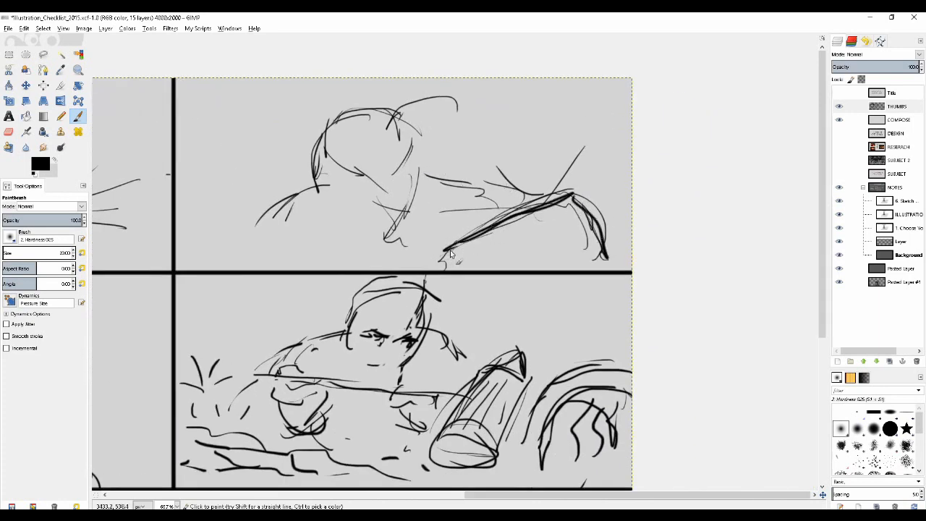
drag(451, 251, 420, 270)
Redraw the large round form in the top-right thumbnail with bold curves and carve a small face profile at its lower right edge
drag(326, 154, 410, 210)
mouse_move(382, 115)
mouse_down()
mouse_move(391, 244)
mouse_move(416, 163)
mouse_move(369, 248)
mouse_up()
mouse_move(384, 197)
mouse_down()
mouse_move(427, 176)
mouse_move(417, 189)
mouse_move(336, 196)
mouse_up()
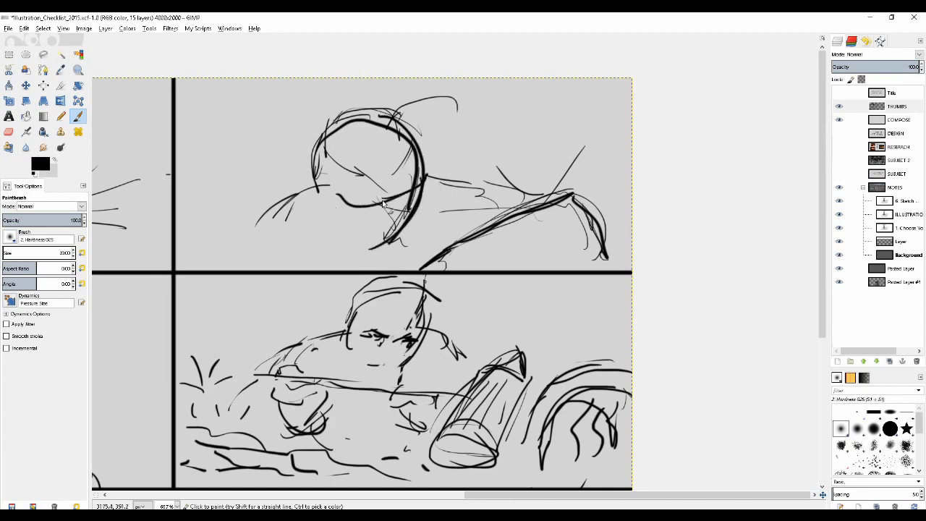
mouse_move(416, 194)
mouse_down()
mouse_move(411, 224)
mouse_move(377, 229)
mouse_move(415, 211)
mouse_move(405, 205)
mouse_move(391, 215)
mouse_move(397, 225)
mouse_move(397, 206)
mouse_move(405, 216)
mouse_move(398, 209)
mouse_move(429, 191)
mouse_up()
key(shift+e)
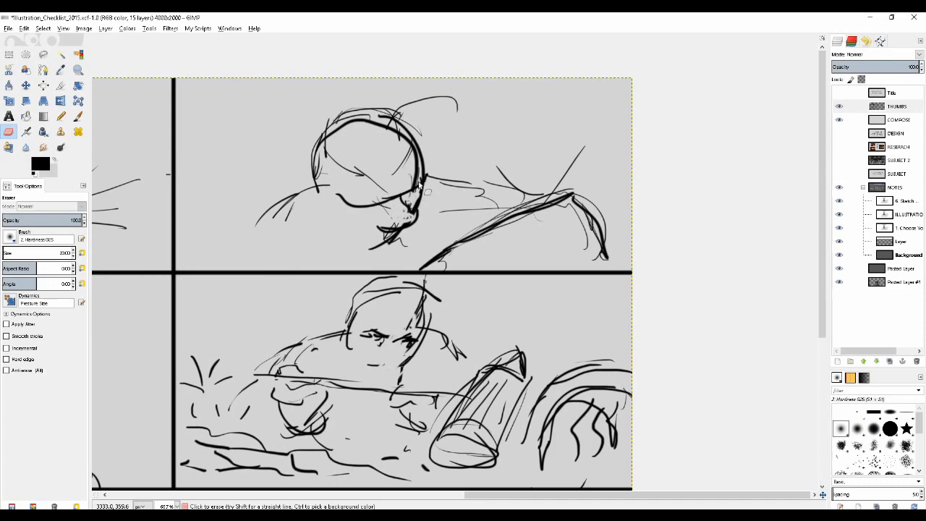
key(p)
drag(312, 171, 389, 195)
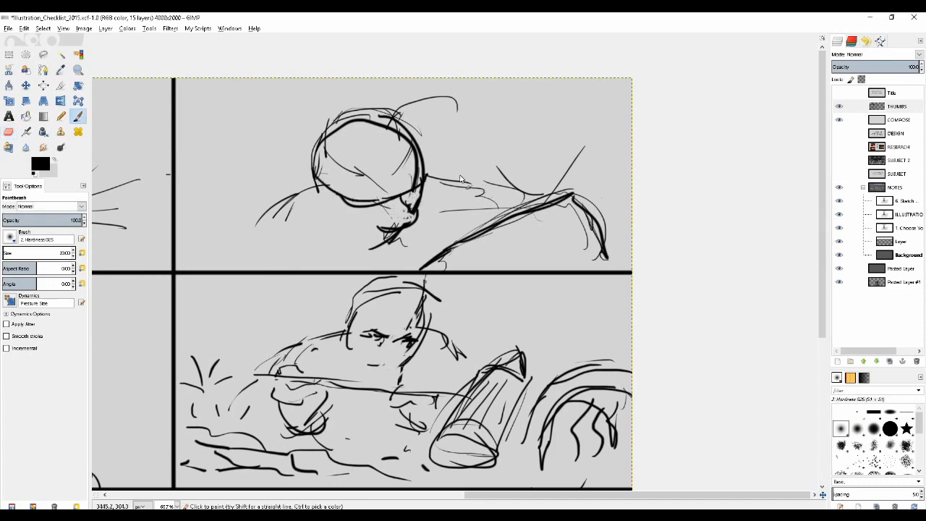
scroll(433, 166, down, 2)
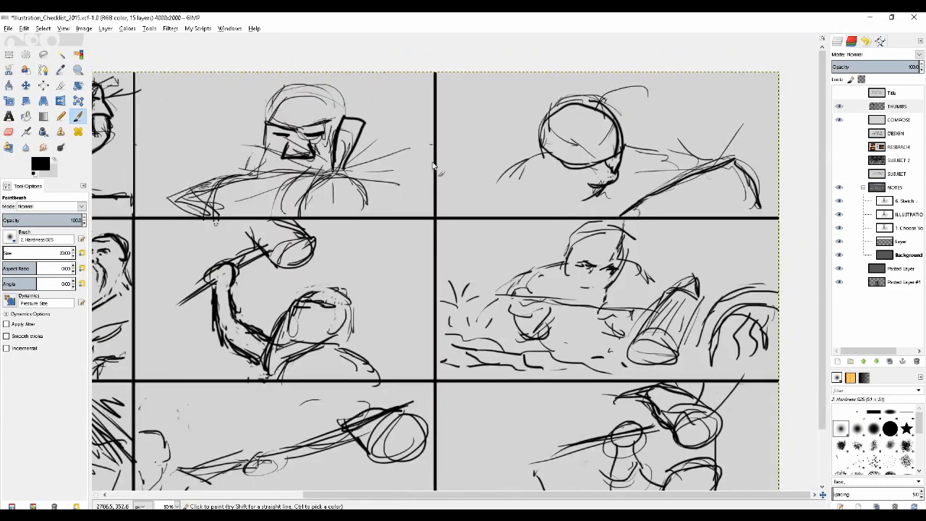
scroll(432, 167, down, 1)
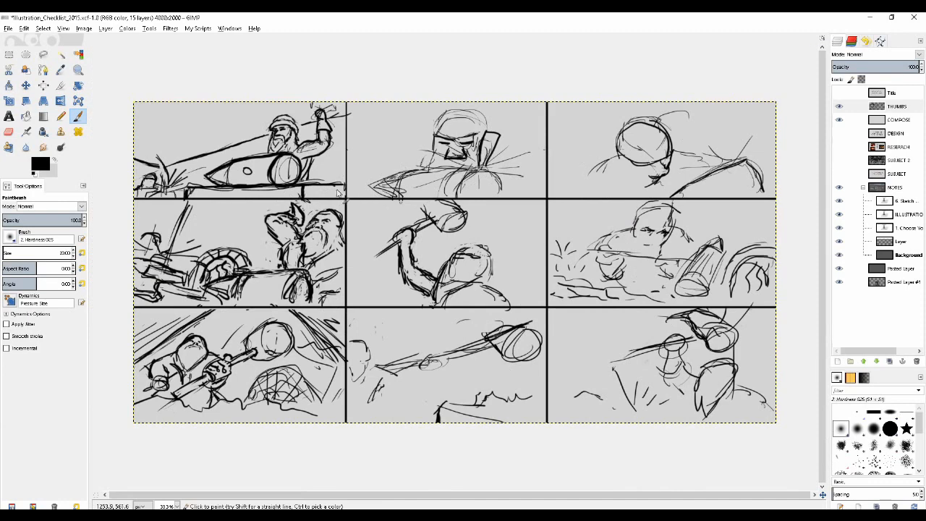
scroll(472, 188, up, 1)
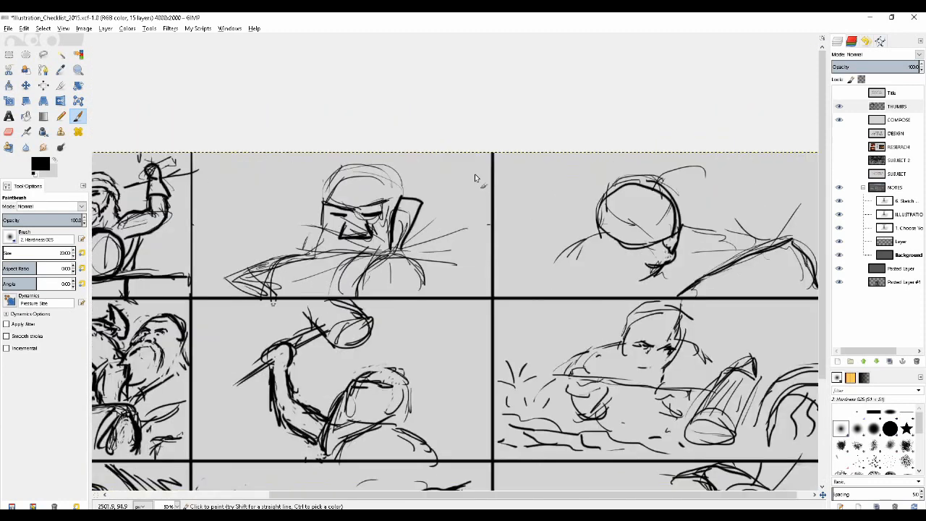
scroll(519, 223, down, 3)
scroll(394, 194, left, 6)
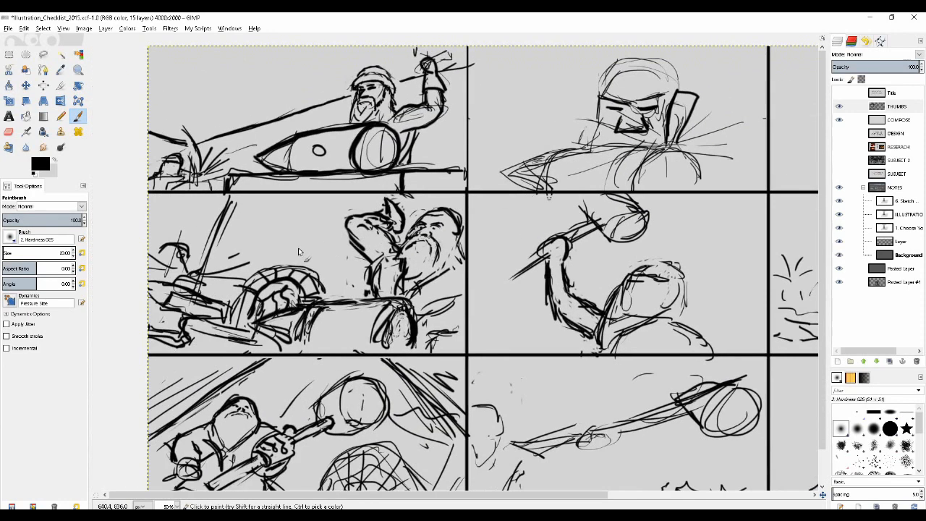
Erase the dark curved bands near the pointed end of the large cylindrical form in the middle-left thumbnail
scroll(394, 194, up, 1)
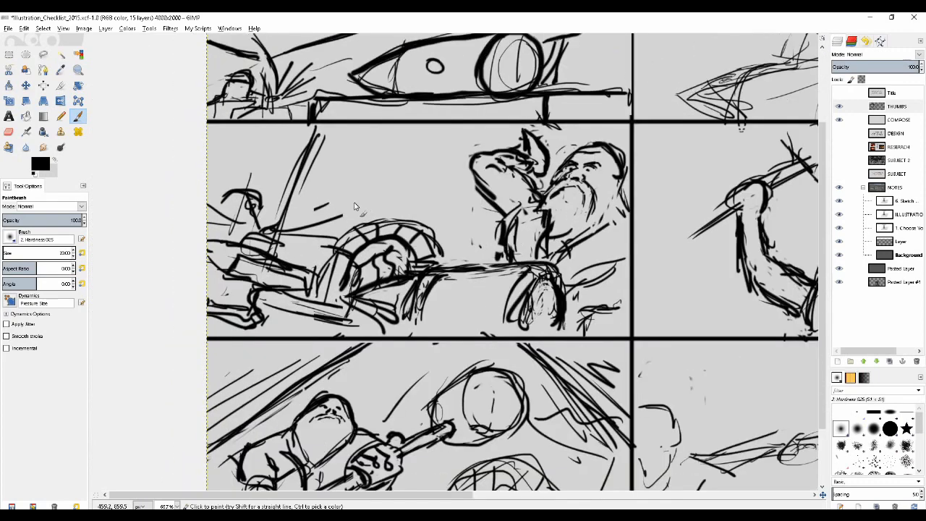
scroll(369, 189, up, 2)
scroll(369, 182, down, 2)
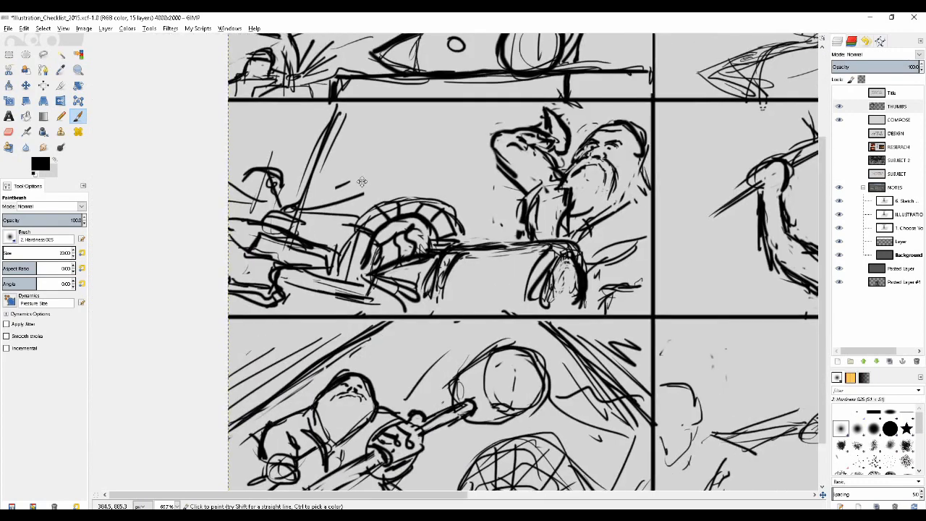
scroll(299, 212, up, 2)
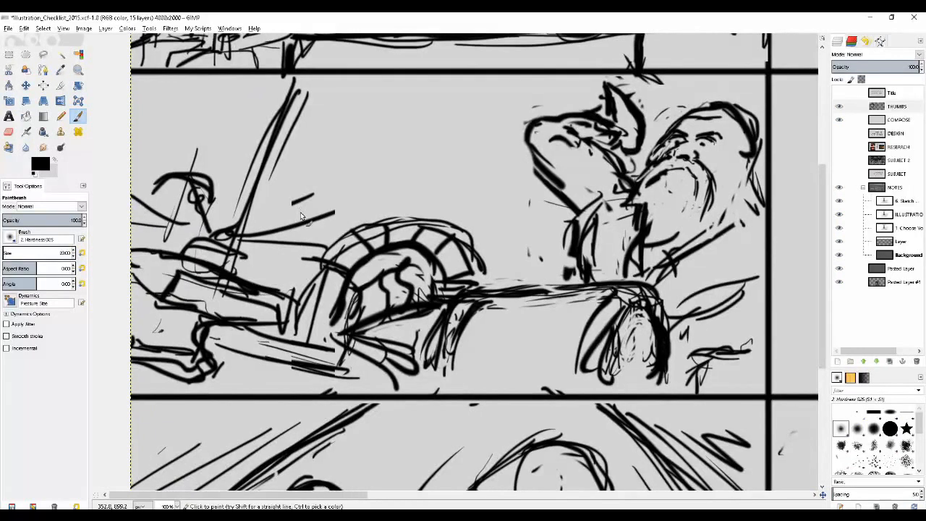
drag(699, 118, 740, 125)
key(ctrl+z)
key(shift+e)
mouse_move(470, 316)
mouse_down()
mouse_move(411, 338)
mouse_move(469, 320)
mouse_move(428, 343)
mouse_move(463, 335)
mouse_move(449, 383)
mouse_up()
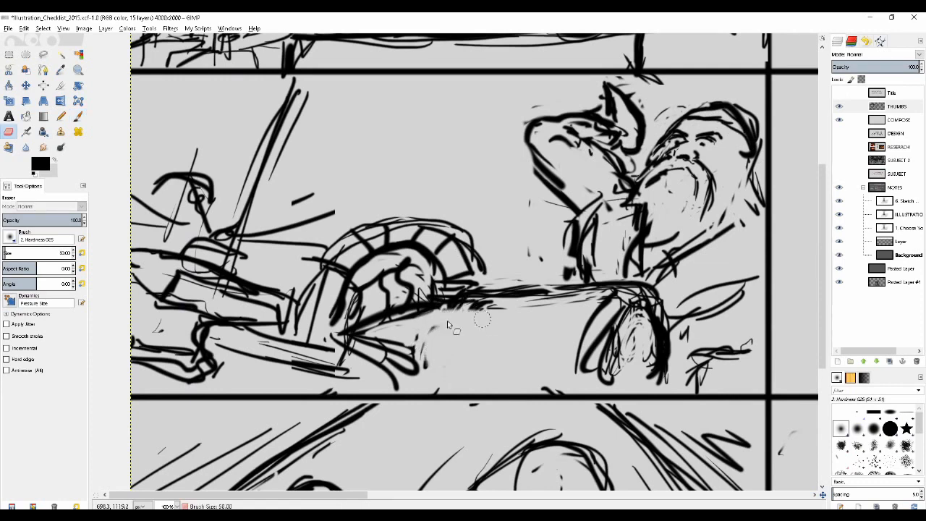
Erase the stray lines beneath the cylinder's upper edge and the old curved strokes beside its round end
key(p)
mouse_move(413, 330)
mouse_down()
mouse_move(545, 319)
mouse_move(407, 337)
mouse_up()
key(ctrl+z)
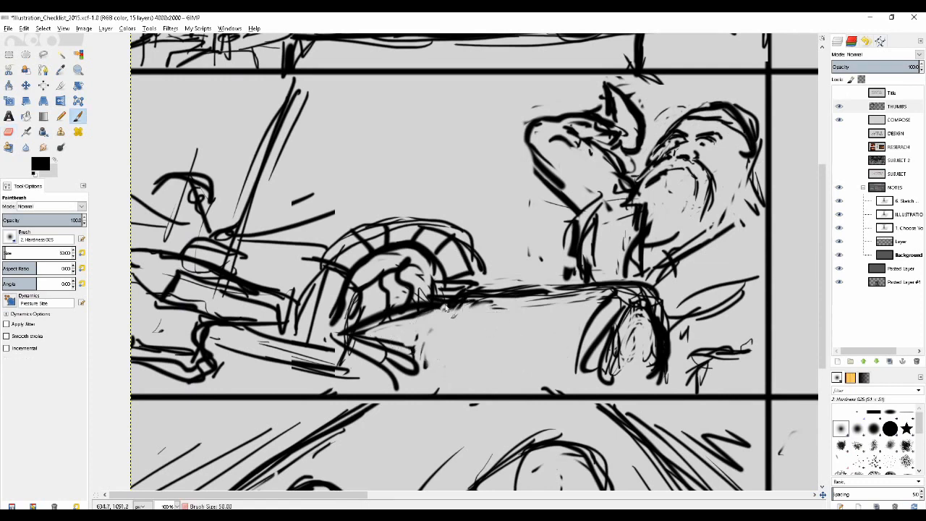
key(shift+e)
drag(446, 308, 606, 299)
mouse_move(631, 336)
mouse_down()
mouse_move(650, 357)
mouse_move(615, 301)
mouse_move(586, 341)
mouse_up()
Redraw the cylinder's round end with heavy curves, add a curved band near each end and darken the ribs at its pointed tip
key(p)
mouse_move(628, 318)
mouse_down()
mouse_move(638, 305)
mouse_move(606, 358)
mouse_move(610, 349)
mouse_up()
mouse_move(393, 360)
mouse_down()
mouse_move(350, 342)
mouse_move(402, 383)
mouse_move(377, 354)
mouse_move(413, 378)
mouse_up()
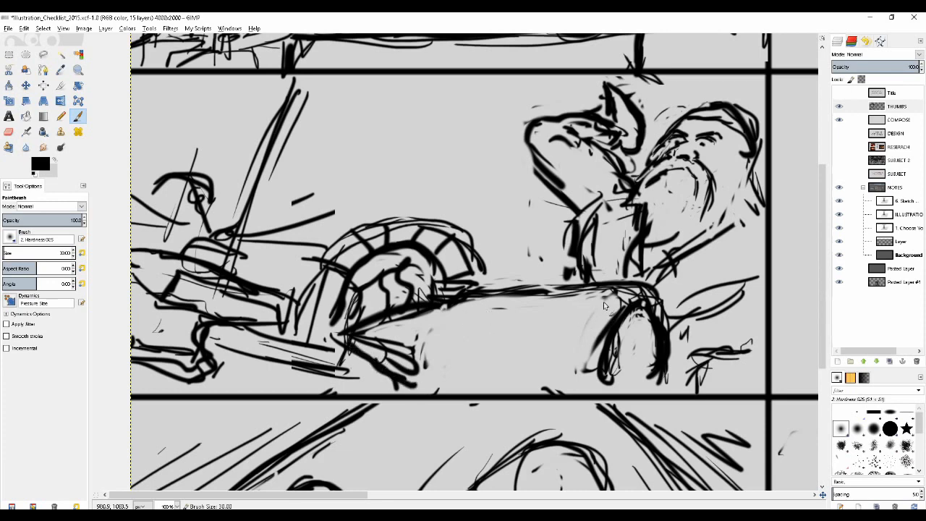
key(ctrl+z)
drag(612, 293, 567, 375)
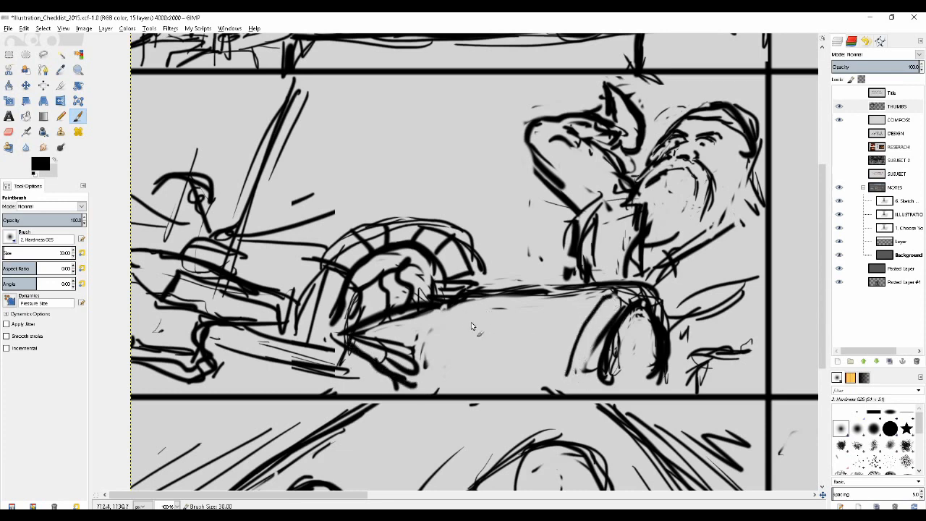
drag(461, 310, 429, 373)
mouse_move(435, 321)
mouse_down()
mouse_move(420, 342)
mouse_move(412, 330)
mouse_move(421, 321)
mouse_move(381, 353)
mouse_up()
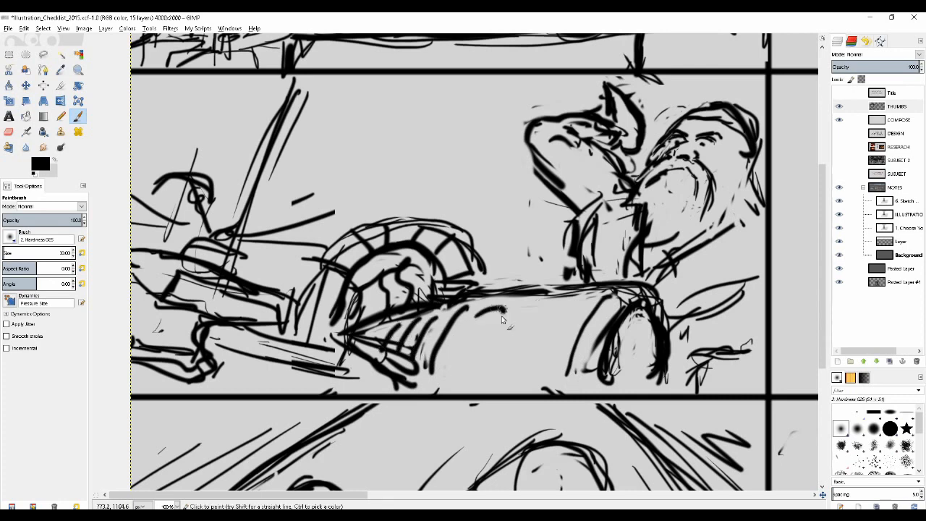
Decorate the cylinder's side with bold wavy, flame-like lines and small dots, and check them in the smaller view
mouse_move(503, 319)
mouse_down()
mouse_move(557, 322)
mouse_move(493, 337)
mouse_up()
mouse_move(559, 339)
mouse_down()
mouse_move(499, 355)
mouse_move(538, 354)
mouse_move(460, 354)
mouse_up()
click(461, 345)
click(450, 351)
drag(581, 303, 551, 305)
key(minus)
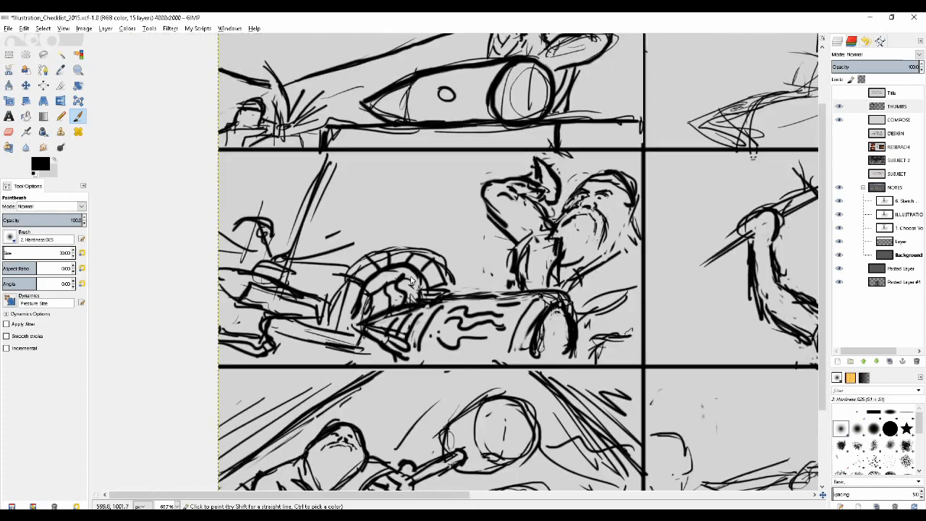
key(minus)
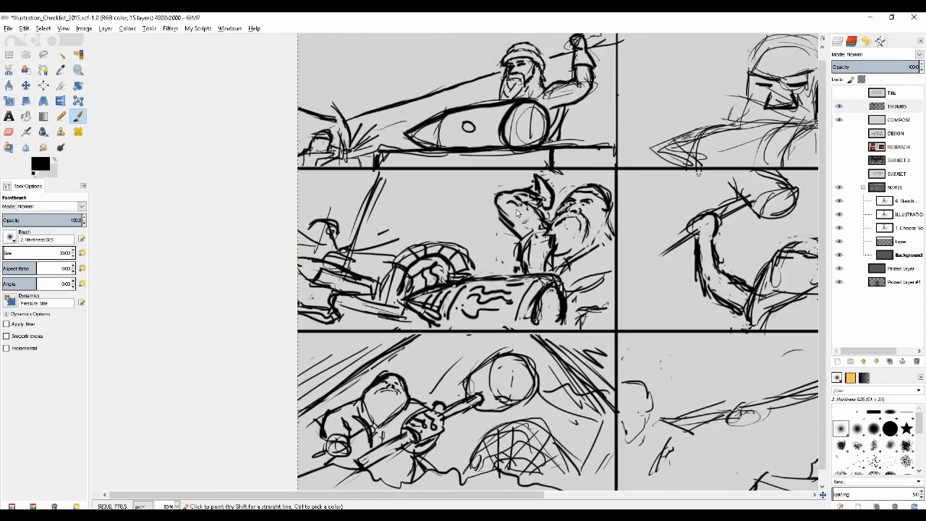
drag(387, 242, 435, 215)
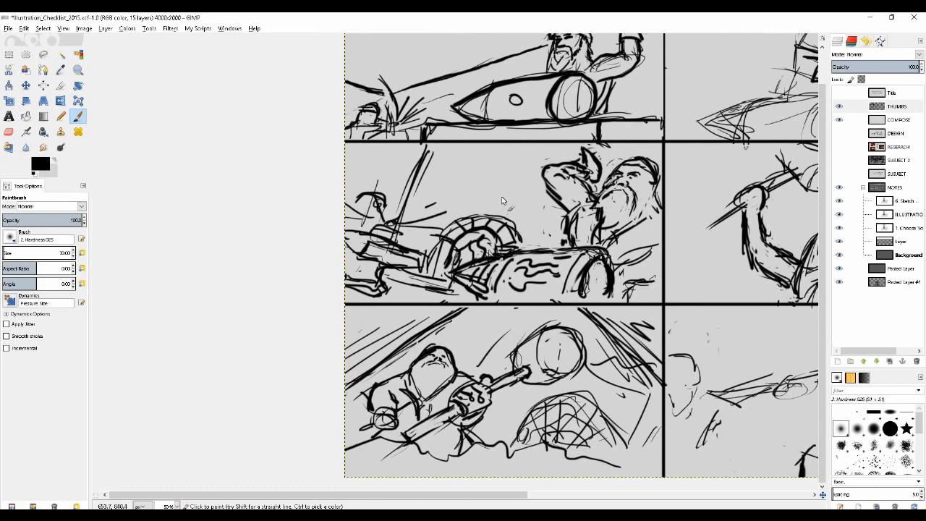
key(plus)
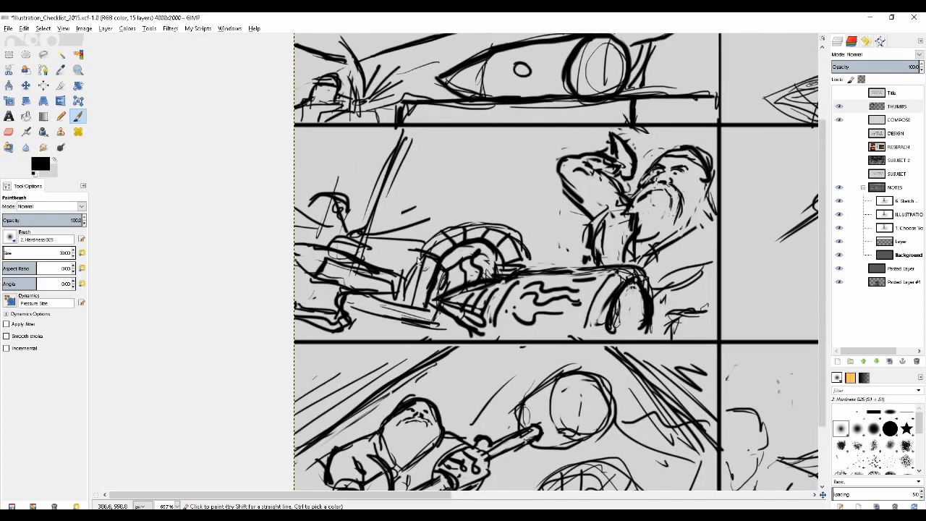
key(shift+e)
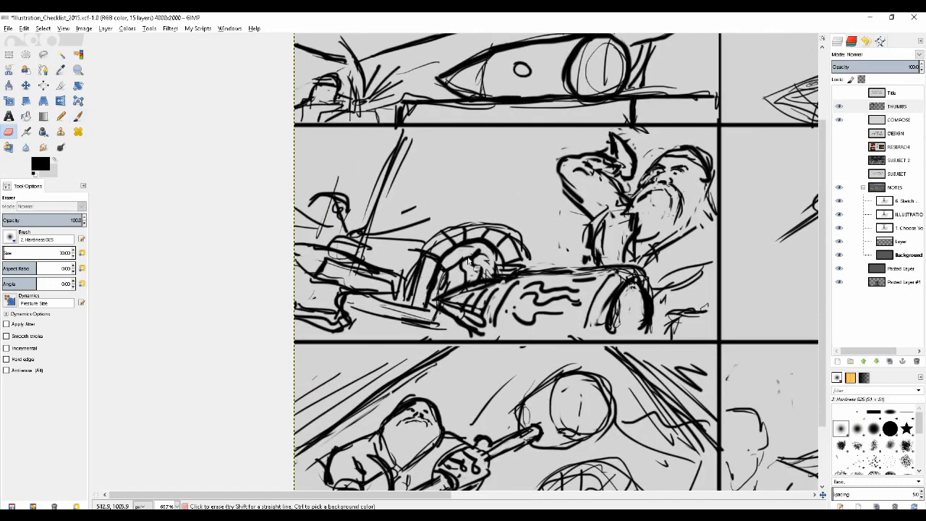
key(p)
drag(456, 212, 429, 149)
drag(483, 205, 489, 154)
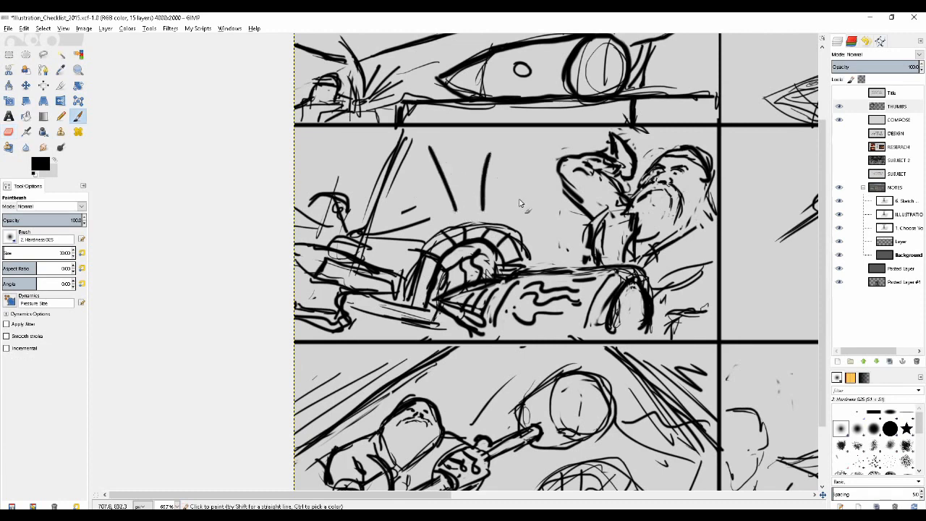
key(ctrl+z)
key(ctrl+z)
key(ctrl+z)
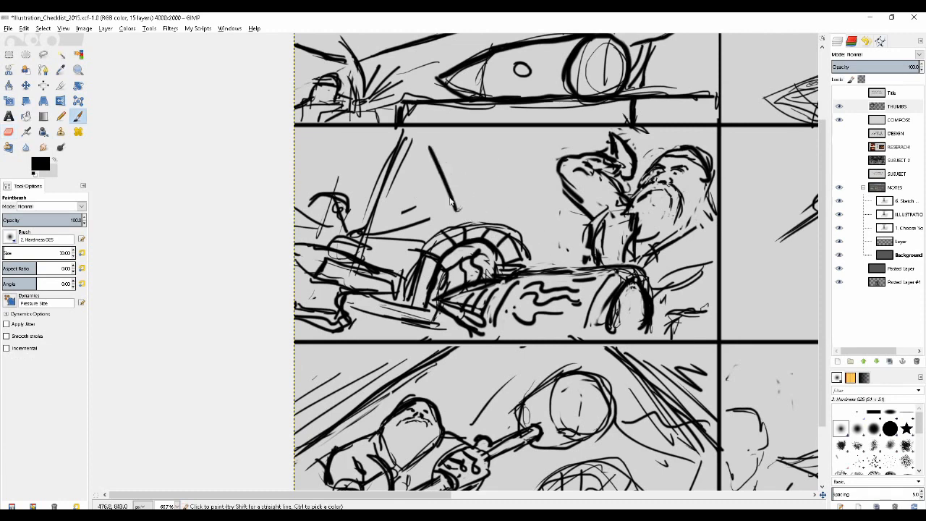
Circle the small background figure in the top-left thumbnail as a temporary mark, and undo the circle
drag(410, 245, 500, 183)
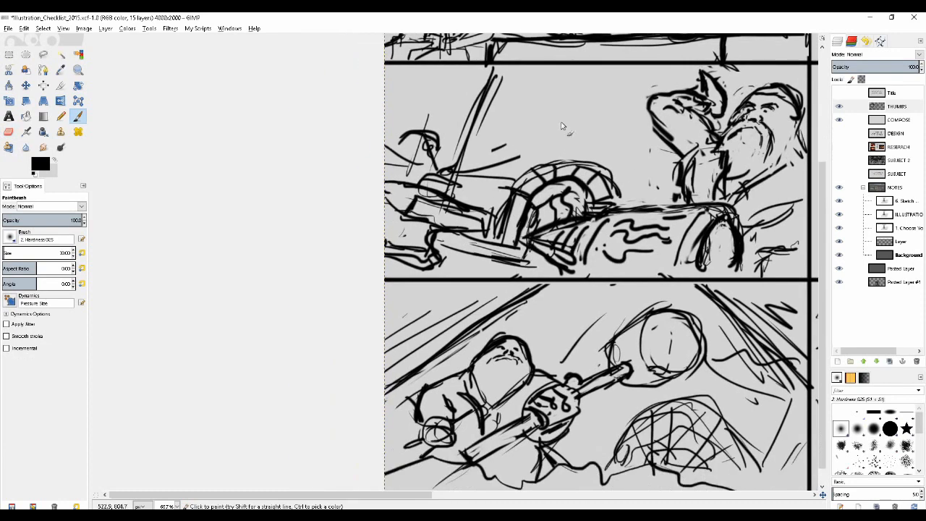
drag(429, 218, 426, 224)
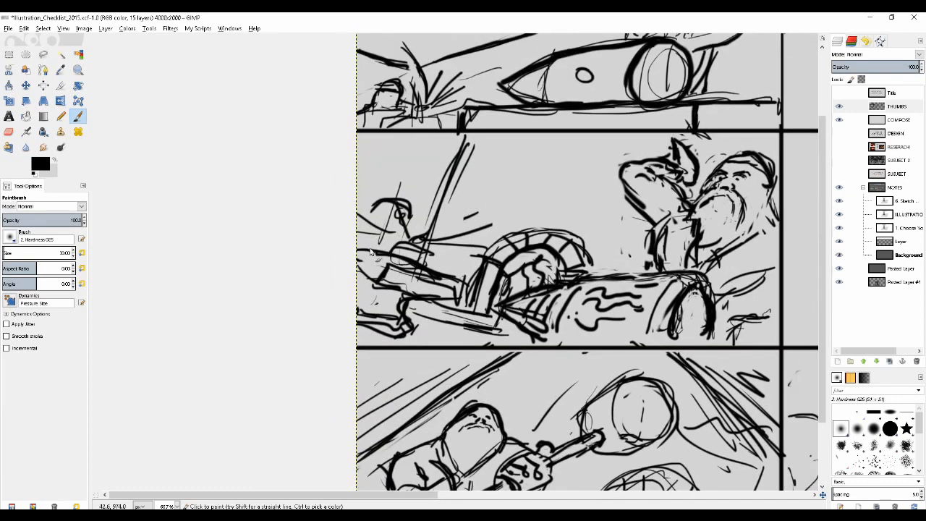
drag(403, 166, 398, 236)
mouse_move(446, 90)
mouse_down()
mouse_move(452, 128)
mouse_move(352, 108)
mouse_up()
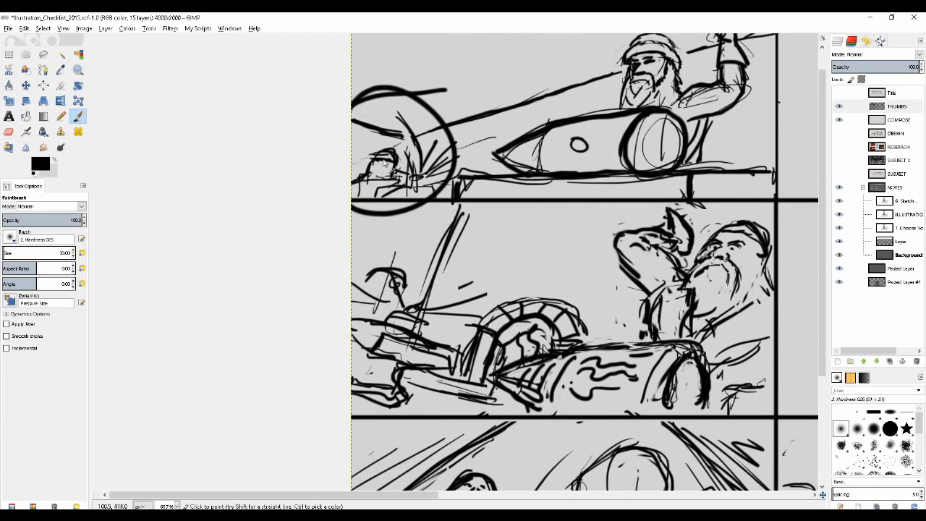
key(ctrl+z)
scroll(376, 168, down, 4)
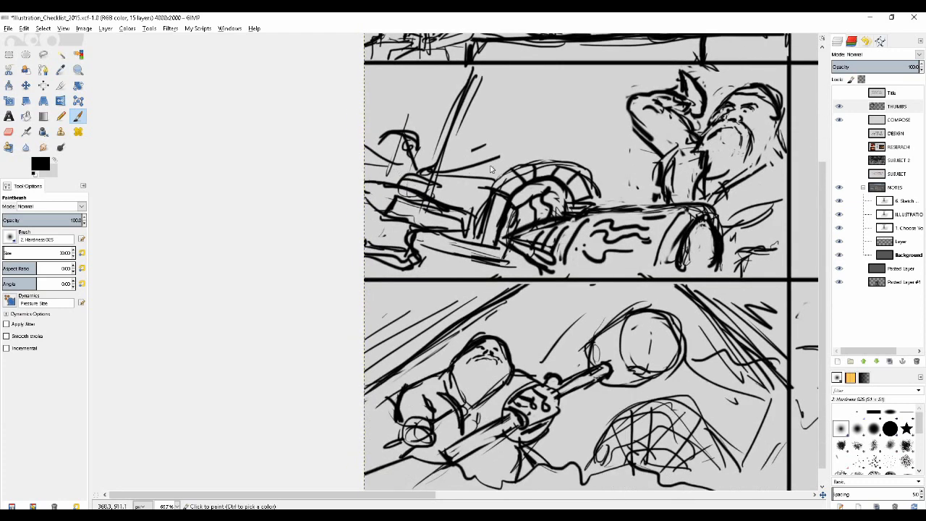
Add two spark lines radiating up and outward from the small background figure's work in the middle-left thumbnail
drag(439, 168, 492, 126)
drag(445, 187, 486, 173)
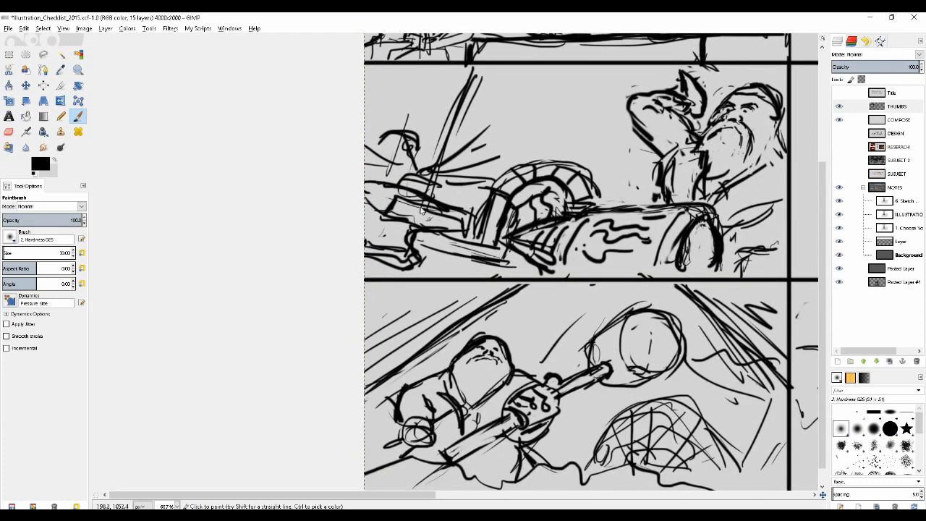
mouse_move(354, 183)
mouse_down()
mouse_move(467, 250)
mouse_move(337, 203)
mouse_up()
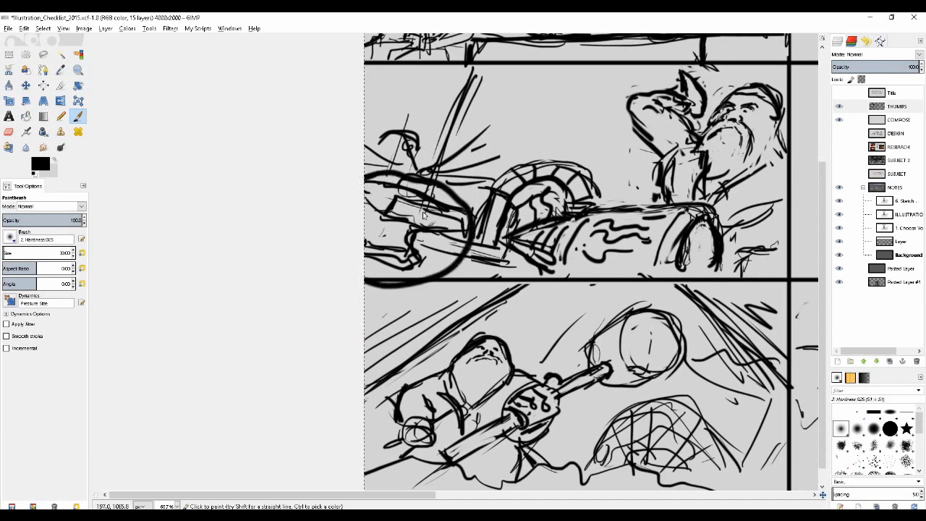
key(ctrl+z)
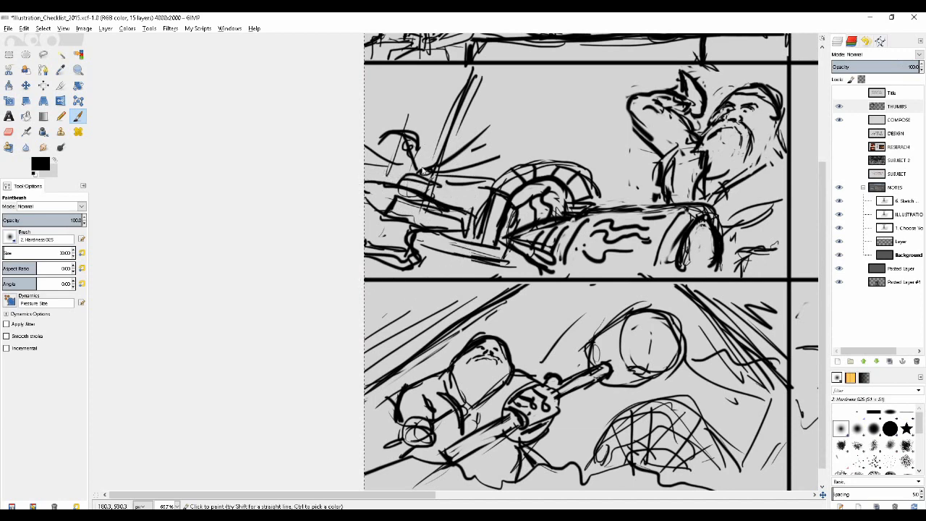
Examine how the bearded dwarf, decorated cylinder and background figure of the middle-left thumbnail read at different sizes
scroll(423, 170, down, 1)
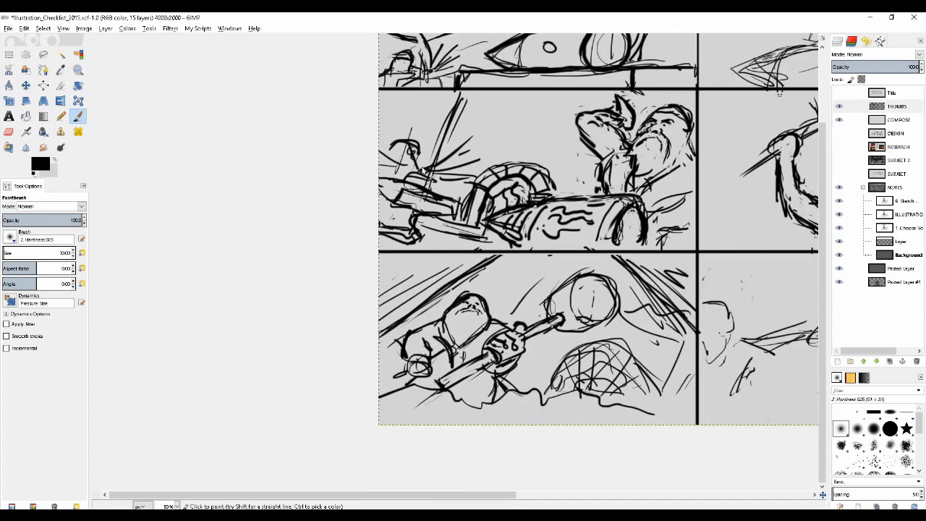
scroll(434, 166, up, 1)
scroll(725, 193, up, 1)
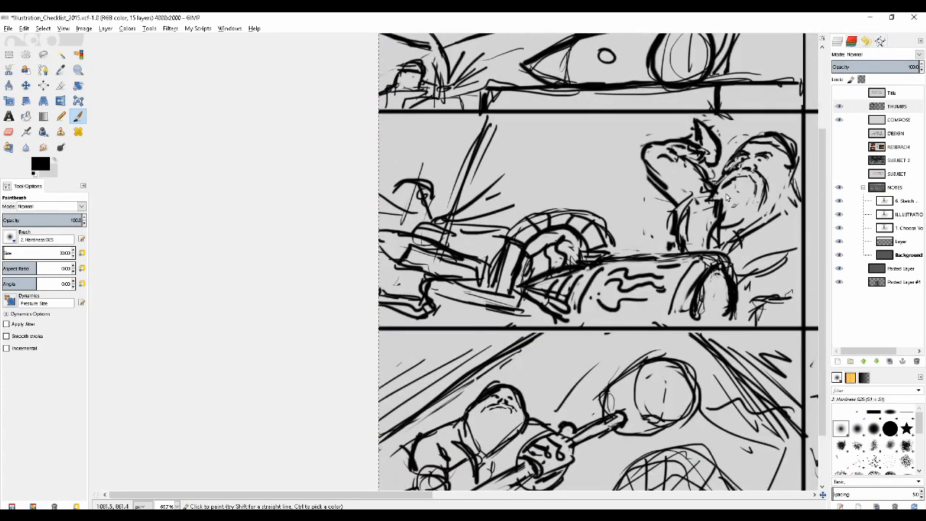
drag(682, 193, 577, 217)
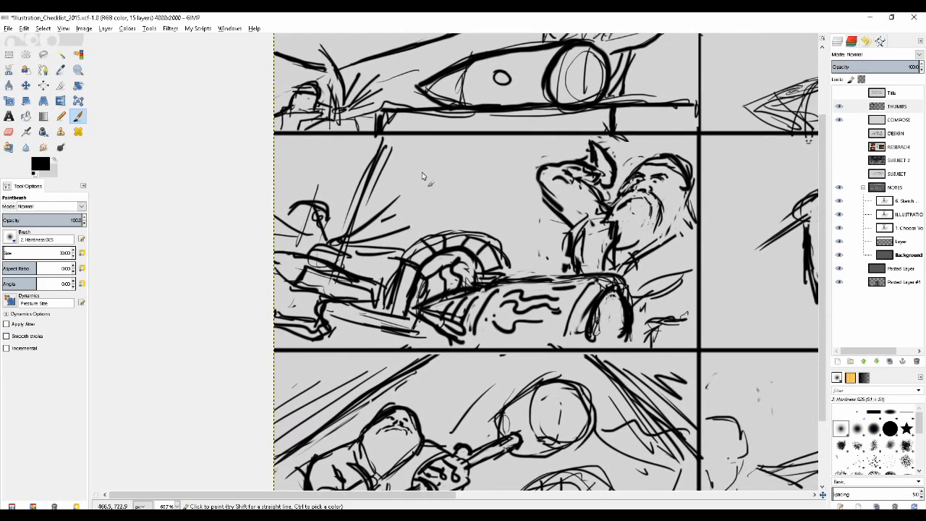
scroll(403, 225, up, 1)
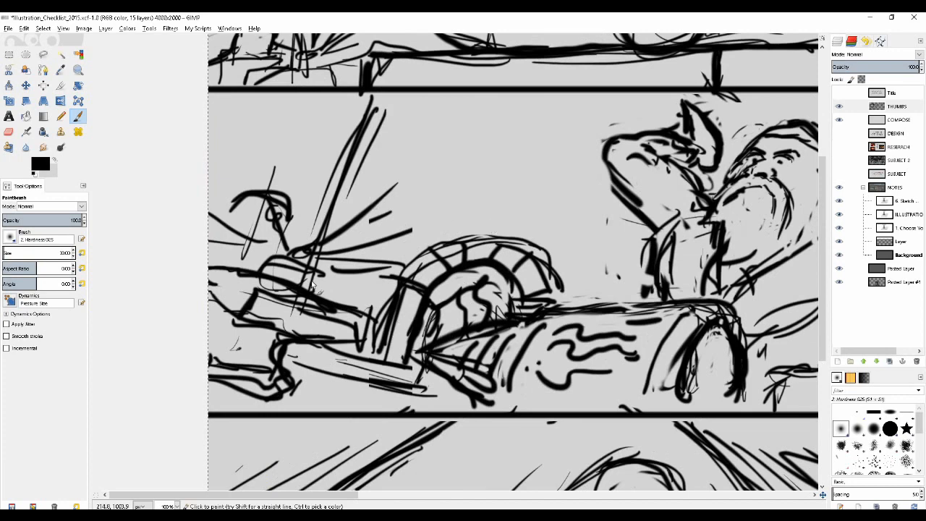
drag(285, 281, 334, 245)
drag(557, 163, 454, 169)
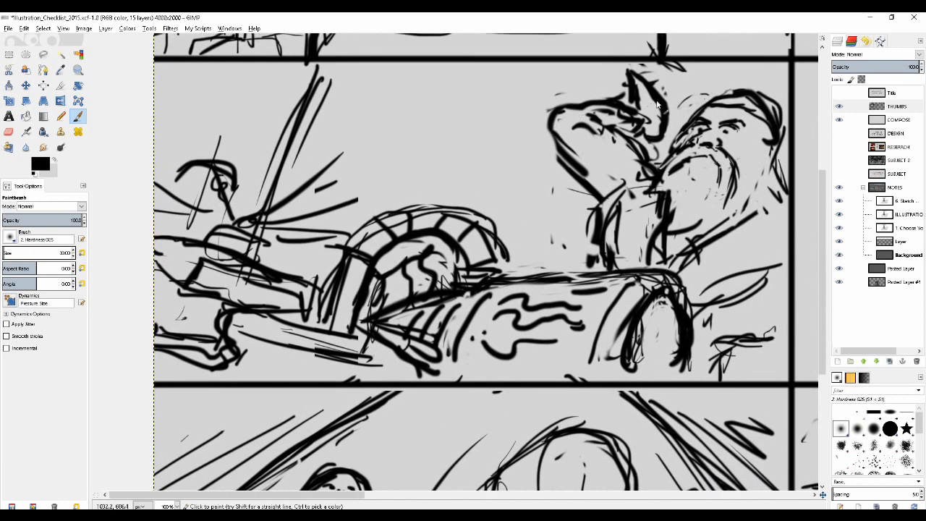
mouse_move(260, 186)
mouse_down()
mouse_move(334, 166)
mouse_move(328, 158)
mouse_up()
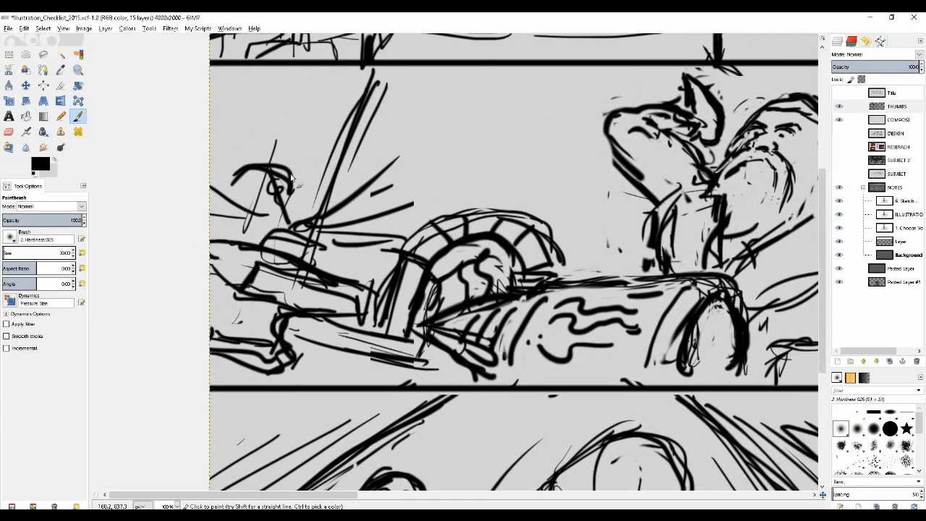
scroll(361, 156, down, 1)
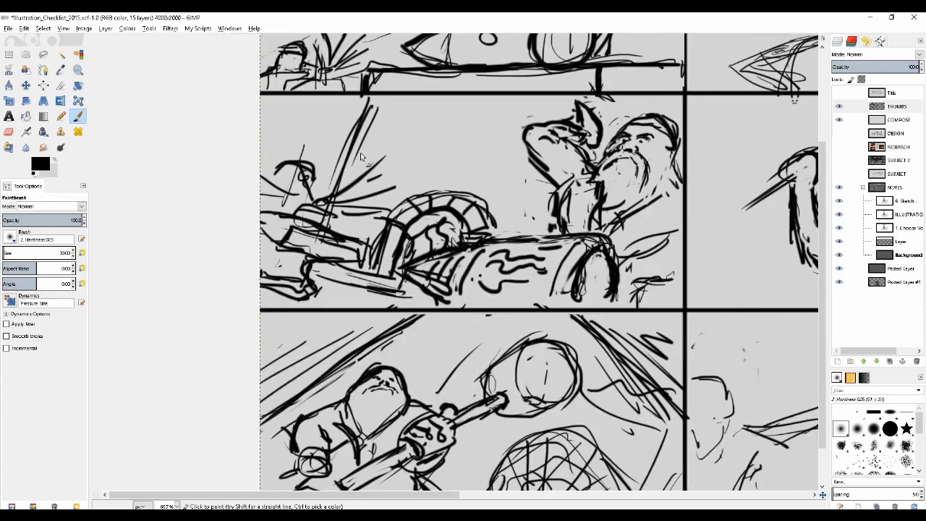
drag(451, 166, 356, 195)
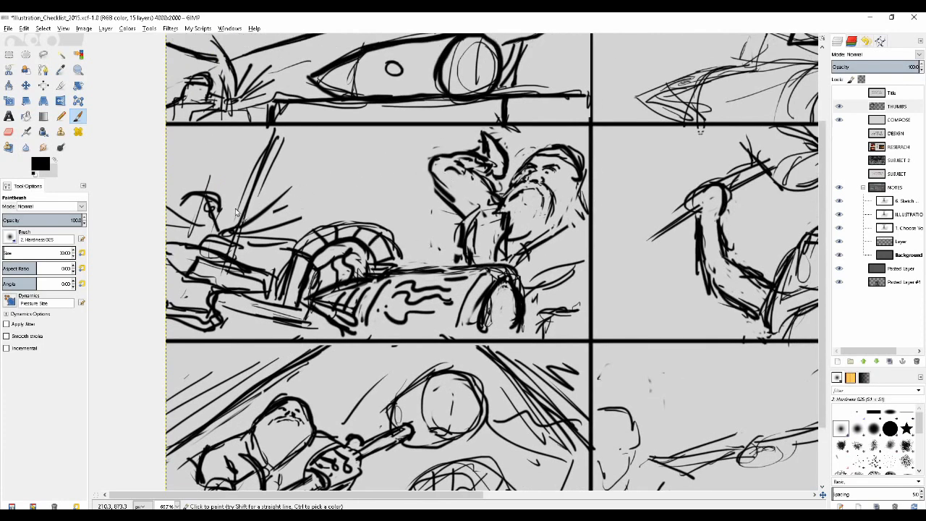
scroll(260, 253, down, 3)
drag(413, 143, 405, 239)
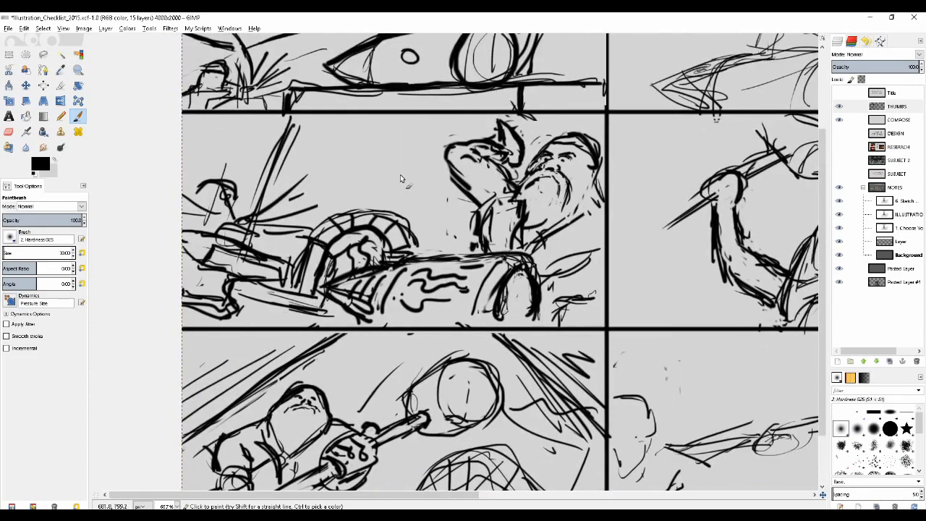
scroll(401, 179, down, 1)
mouse_move(518, 200)
mouse_down()
mouse_move(336, 204)
mouse_move(465, 209)
mouse_up()
scroll(492, 193, up, 2)
mouse_move(569, 128)
mouse_down()
mouse_move(333, 311)
mouse_move(450, 129)
mouse_up()
key(ctrl+z)
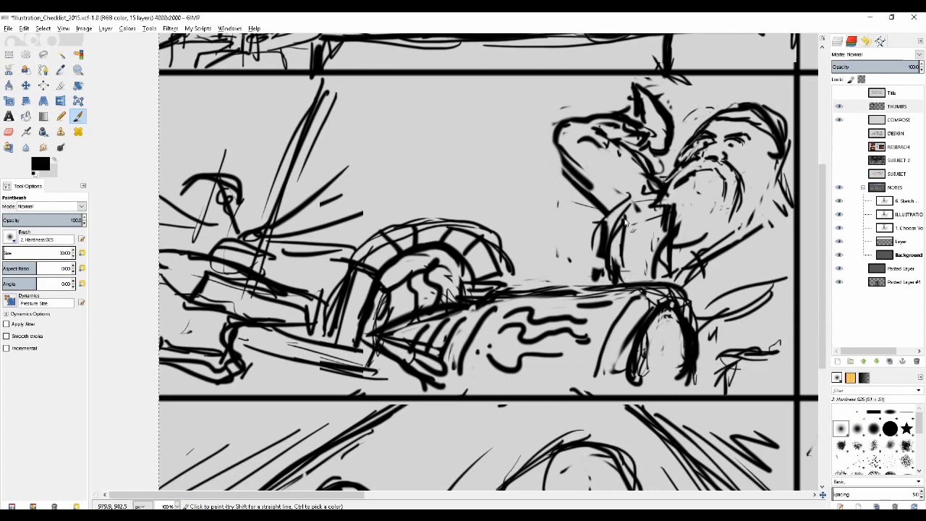
Replace the light brow line on the center thumbnail's head with a bold round eyepiece and a slanting strap line
scroll(626, 222, right, 5)
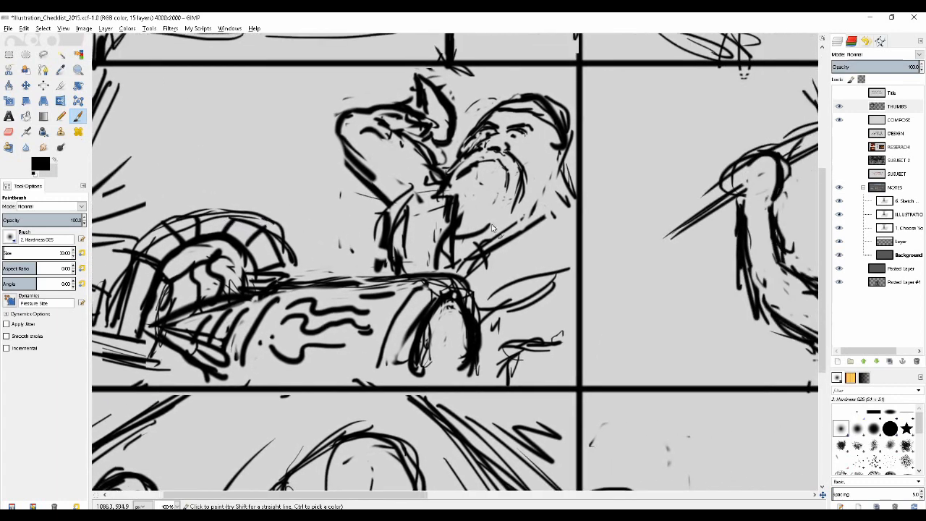
scroll(492, 228, right, 8)
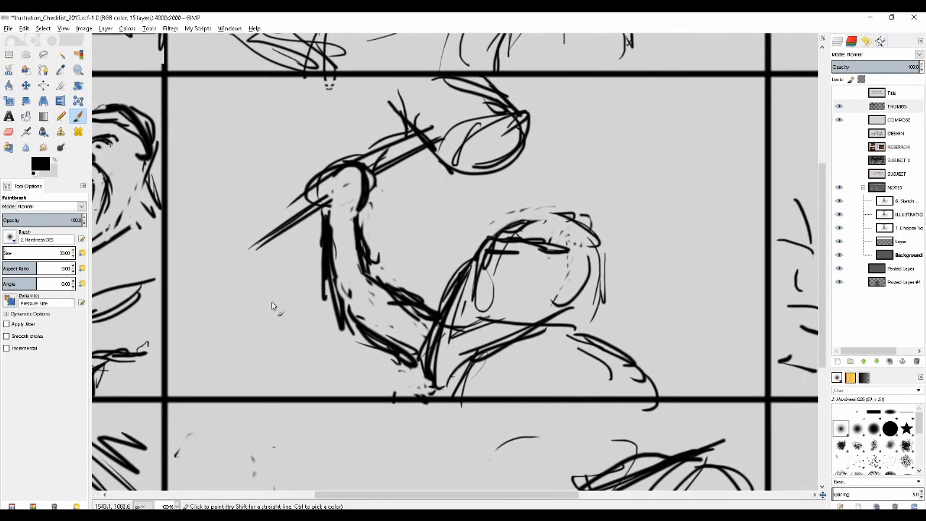
scroll(366, 279, left, 2)
mouse_move(366, 279)
mouse_down()
mouse_move(337, 314)
mouse_move(348, 242)
mouse_up()
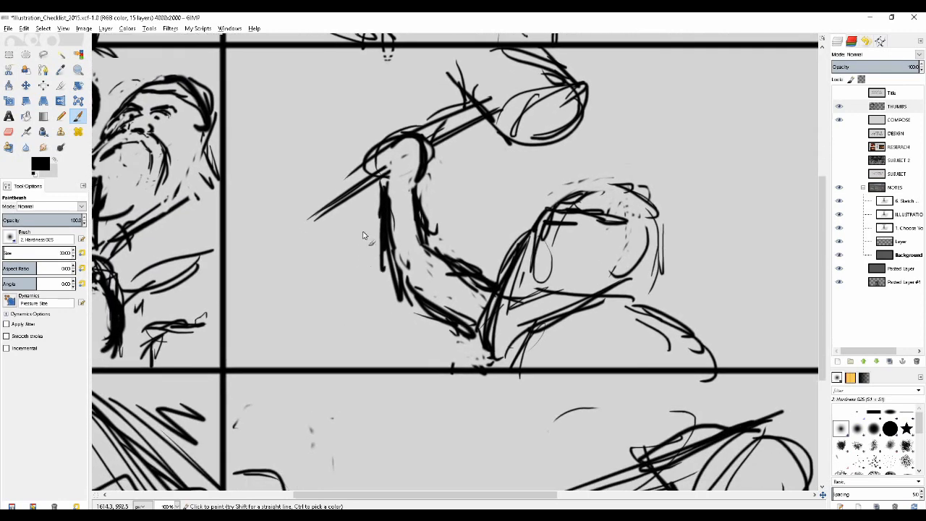
scroll(362, 237, down, 1)
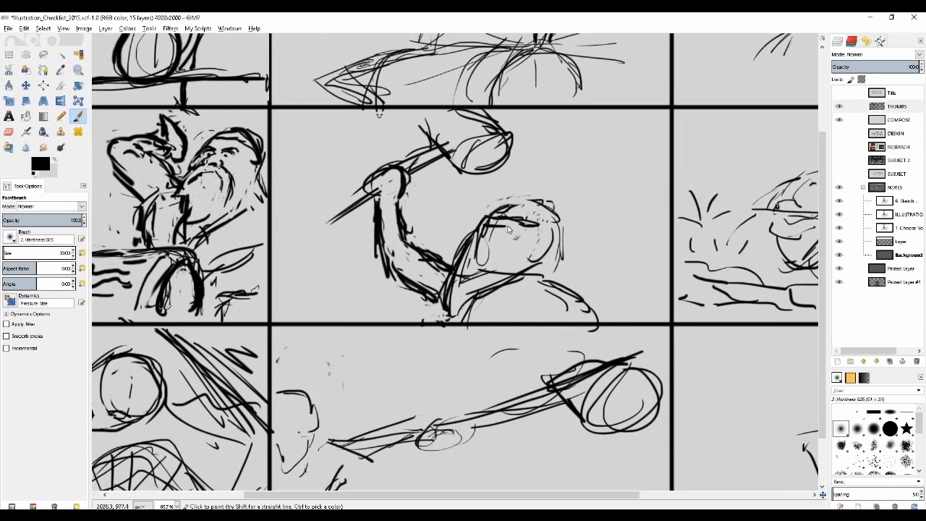
mouse_move(508, 229)
mouse_down()
mouse_move(498, 229)
mouse_move(517, 221)
mouse_move(500, 233)
mouse_move(520, 226)
mouse_move(510, 221)
mouse_move(532, 238)
mouse_move(490, 215)
mouse_up()
key(shift+e)
key(p)
key(shift+e)
key(p)
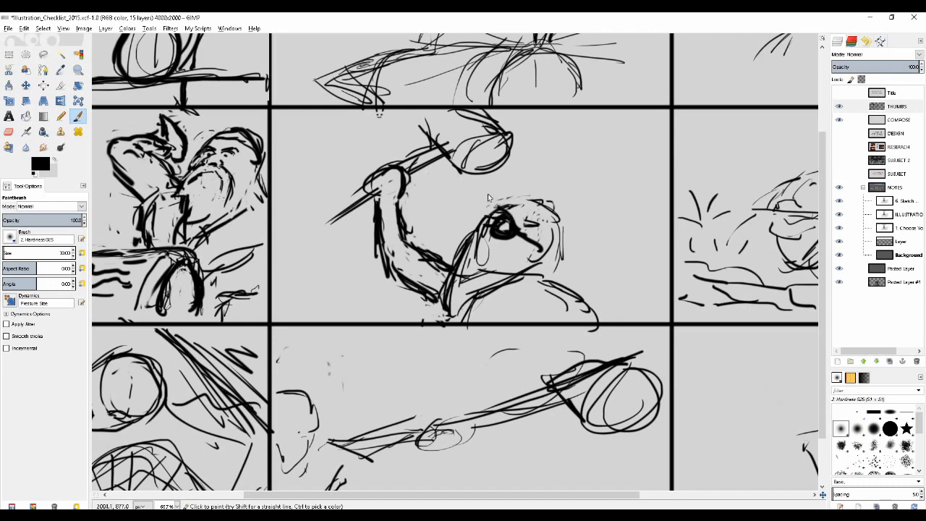
Thicken the eyebrows and draw a bold angular nose on the face in the middle-right thumbnail
drag(472, 186, 417, 215)
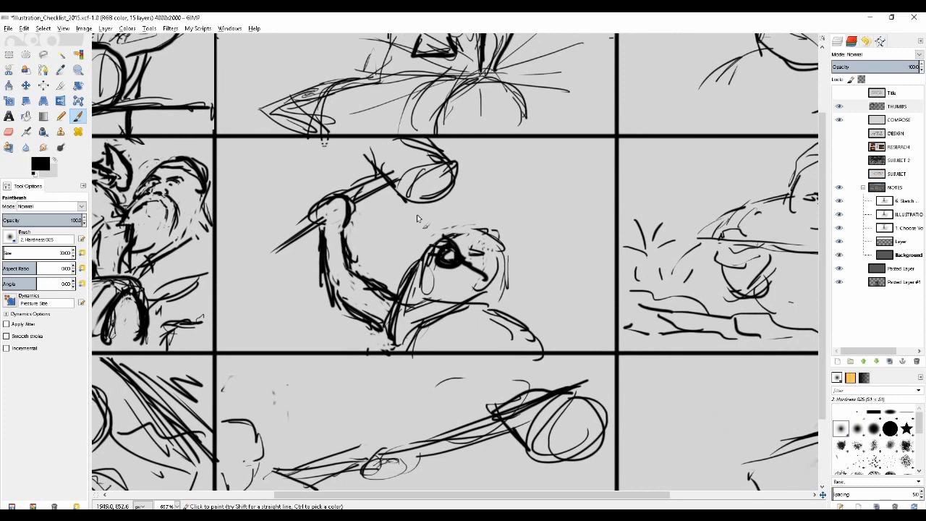
mouse_move(508, 247)
mouse_down()
mouse_move(241, 231)
mouse_move(215, 217)
mouse_up()
drag(479, 216, 430, 218)
scroll(455, 214, up, 2)
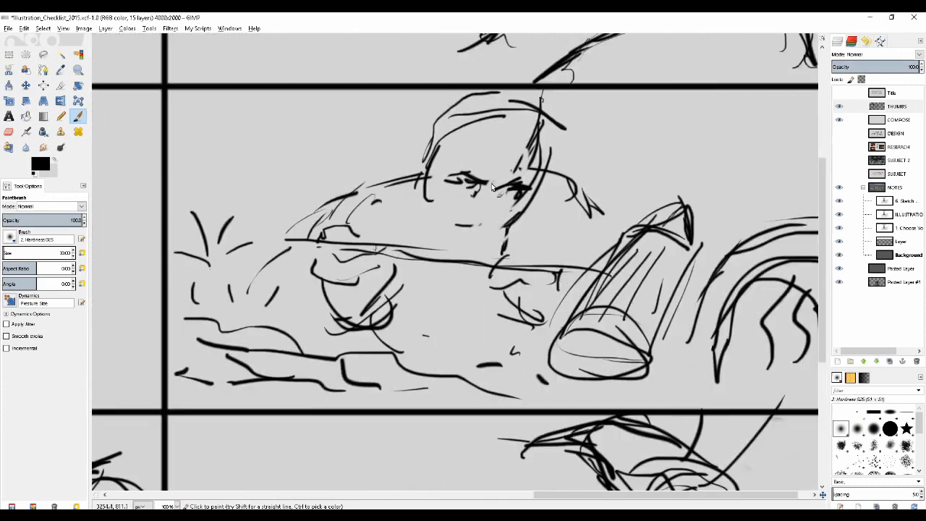
drag(434, 175, 487, 184)
mouse_move(505, 191)
mouse_down()
mouse_move(536, 190)
mouse_move(505, 230)
mouse_move(464, 225)
mouse_up()
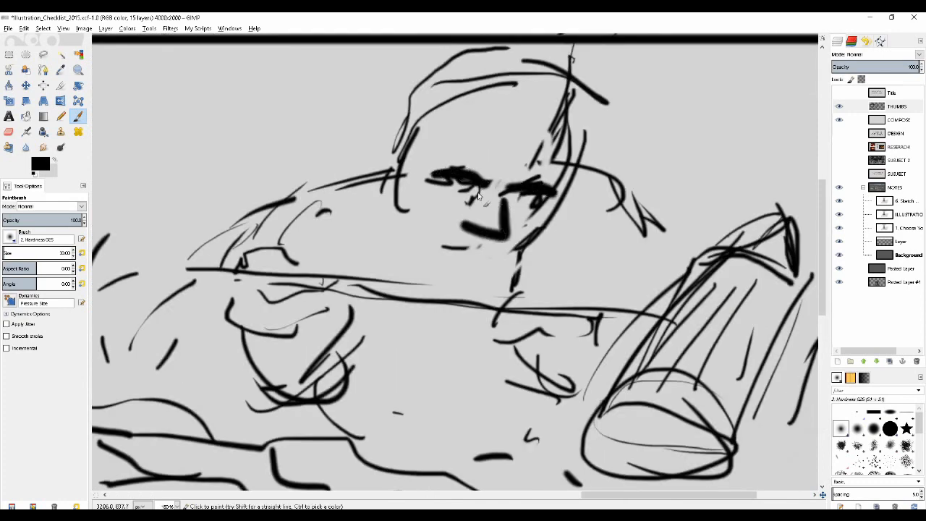
Erase stray marks around the face's eyes and nose, and draw a short, bold mouth
key(shift+e)
drag(458, 188, 437, 185)
drag(516, 205, 503, 220)
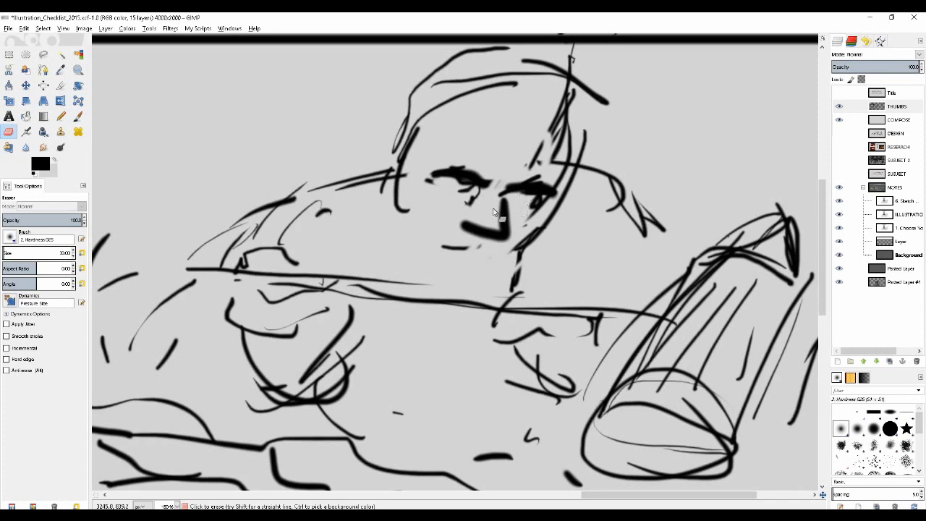
key(p)
drag(444, 242, 482, 253)
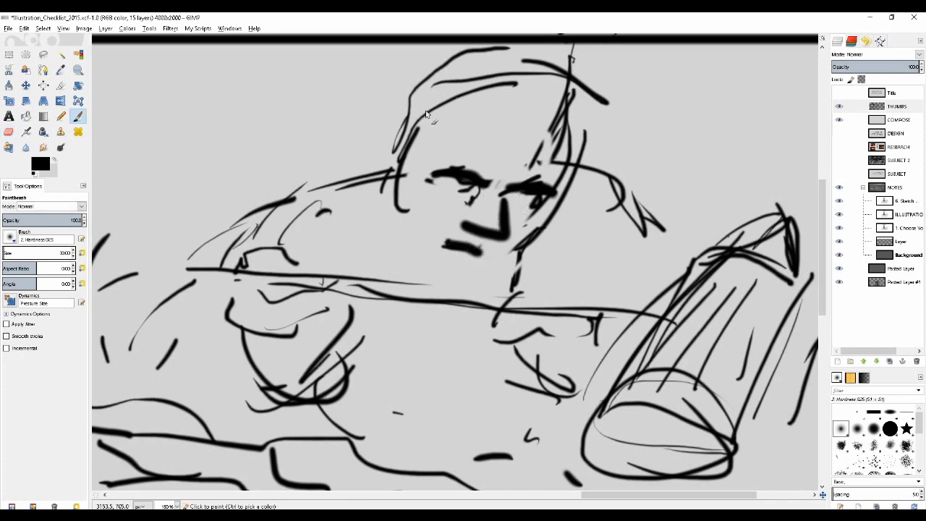
Outline the top of the head and its brow band with thick lines, and erase the stray line outside the head
mouse_move(419, 113)
mouse_down()
mouse_move(490, 149)
mouse_move(586, 154)
mouse_up()
mouse_move(410, 94)
mouse_down()
mouse_move(459, 64)
mouse_move(593, 100)
mouse_move(604, 154)
mouse_up()
key(ctrl+z)
mouse_move(416, 88)
mouse_down()
mouse_move(413, 75)
mouse_move(563, 65)
mouse_move(584, 109)
mouse_move(586, 152)
mouse_up()
key(shift+e)
drag(593, 94, 607, 103)
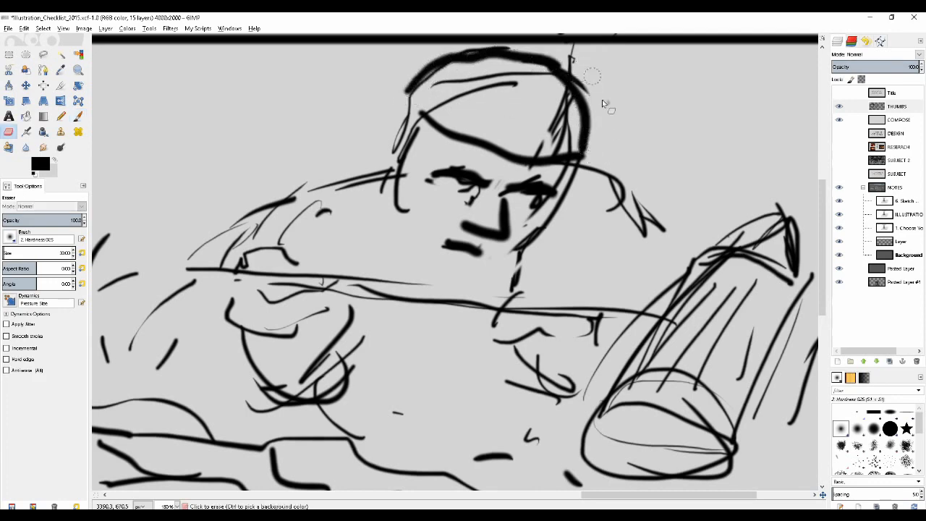
key(minus)
key(minus)
Outline the large hammer head in the middle-right thumbnail with thick lines, and darken the pupil of one eye
mouse_move(562, 282)
mouse_down()
mouse_move(488, 211)
mouse_move(442, 270)
mouse_move(507, 283)
mouse_move(540, 206)
mouse_up()
key(p)
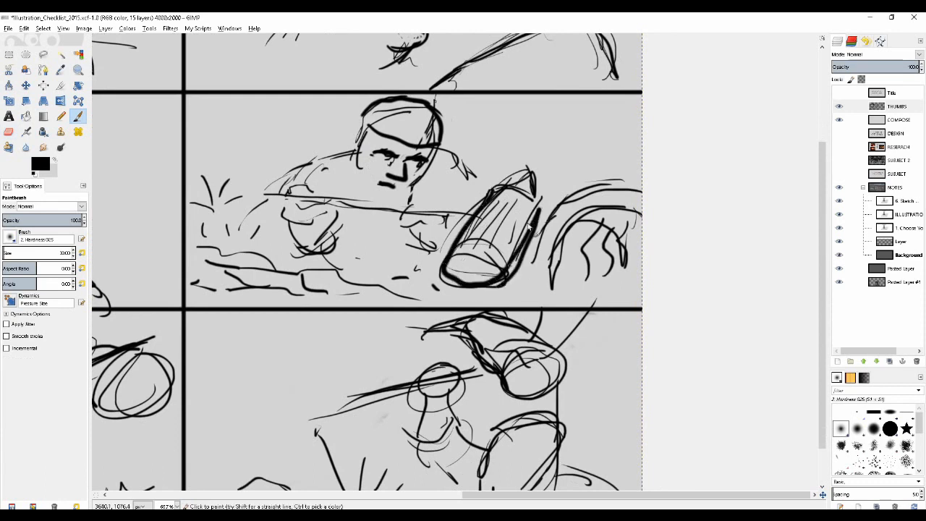
mouse_move(495, 187)
mouse_down()
mouse_move(527, 171)
mouse_move(540, 200)
mouse_up()
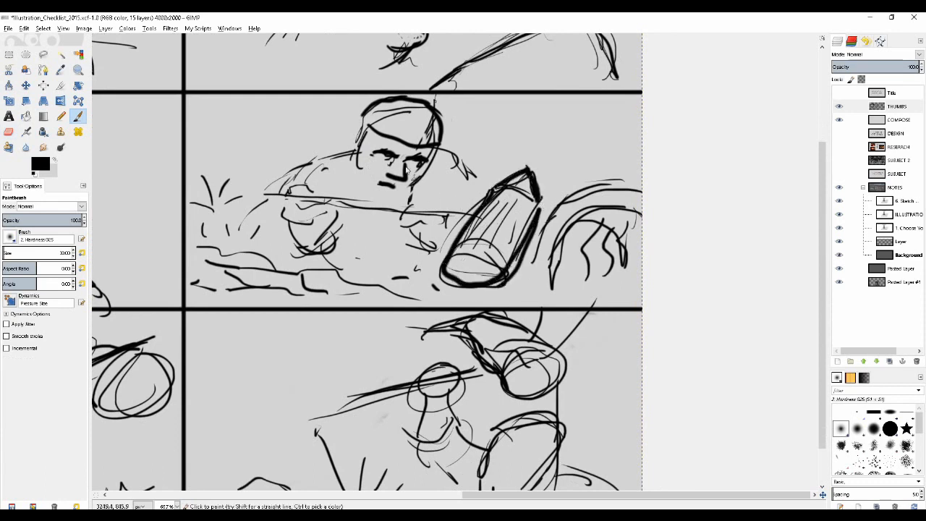
mouse_move(389, 162)
mouse_down()
mouse_move(419, 168)
mouse_move(408, 164)
mouse_move(393, 187)
mouse_up()
Draw a bold zigzag line along the rocky ground in front of the middle-right thumbnail's figure
drag(266, 202, 570, 229)
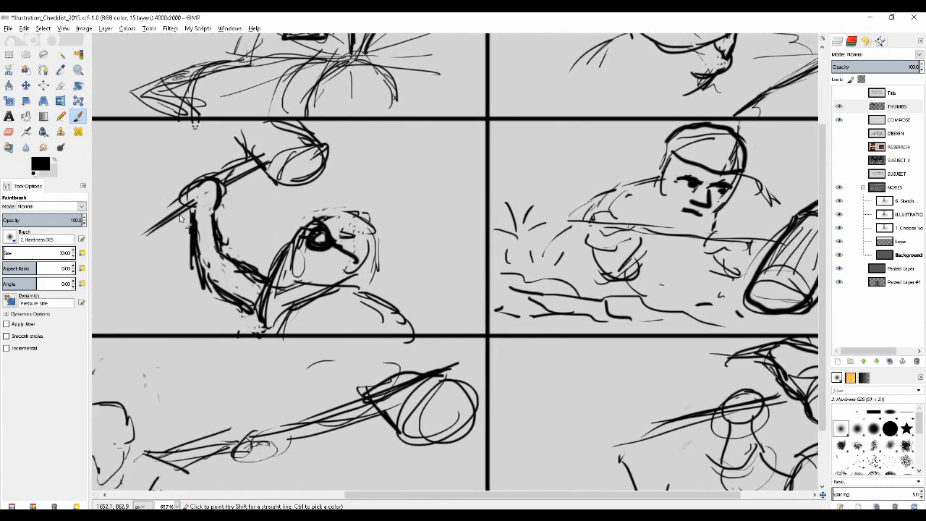
drag(628, 223, 447, 222)
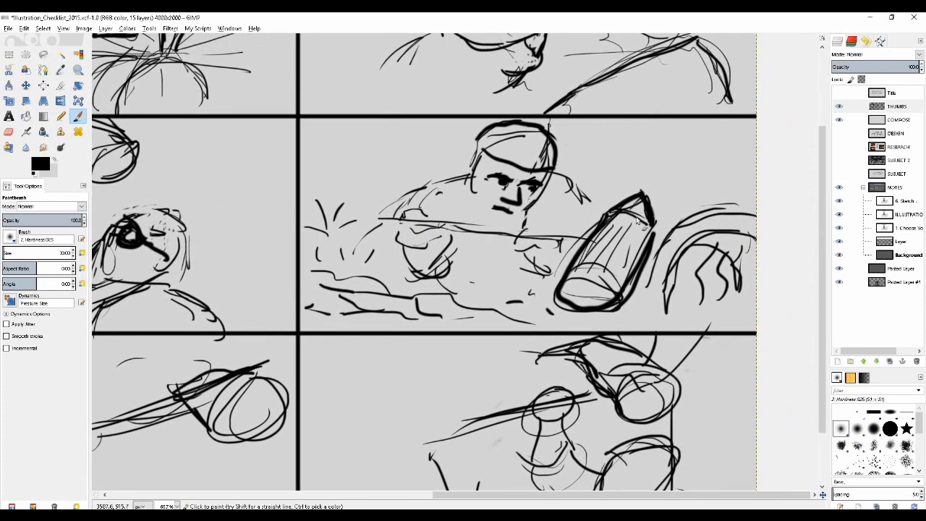
mouse_move(321, 278)
mouse_down()
mouse_move(422, 308)
mouse_move(472, 300)
mouse_up()
drag(335, 297, 358, 301)
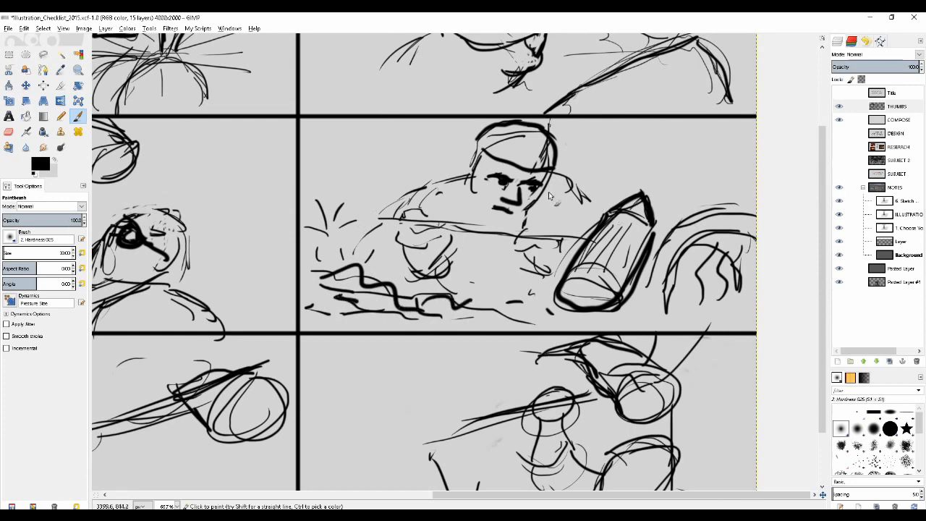
Try a thick outline on the arch beside the hammer head, and undo it
drag(549, 192, 487, 242)
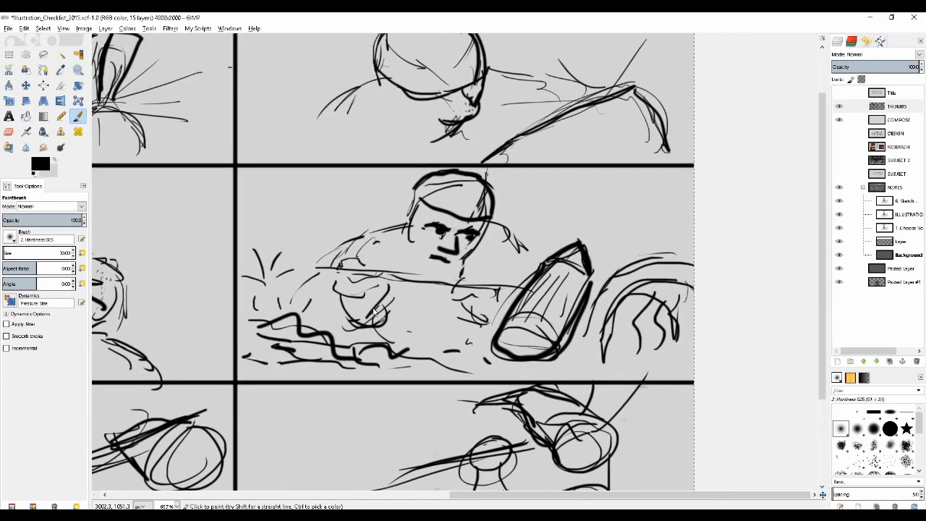
drag(375, 319, 352, 288)
mouse_move(671, 233)
mouse_down()
mouse_move(643, 225)
mouse_move(585, 262)
mouse_move(569, 333)
mouse_up()
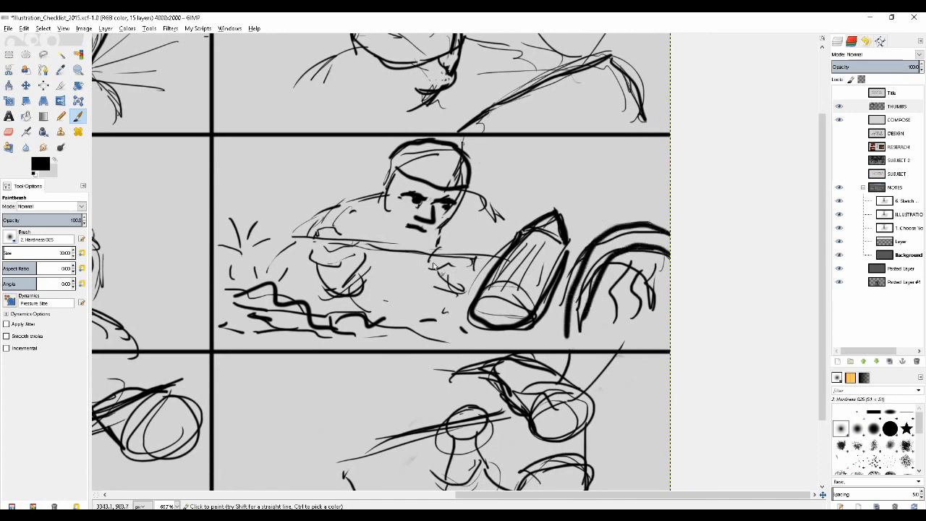
key(ctrl+z)
Examine how the face and hammer head of the middle-right thumbnail read at different sizes
drag(426, 262, 541, 225)
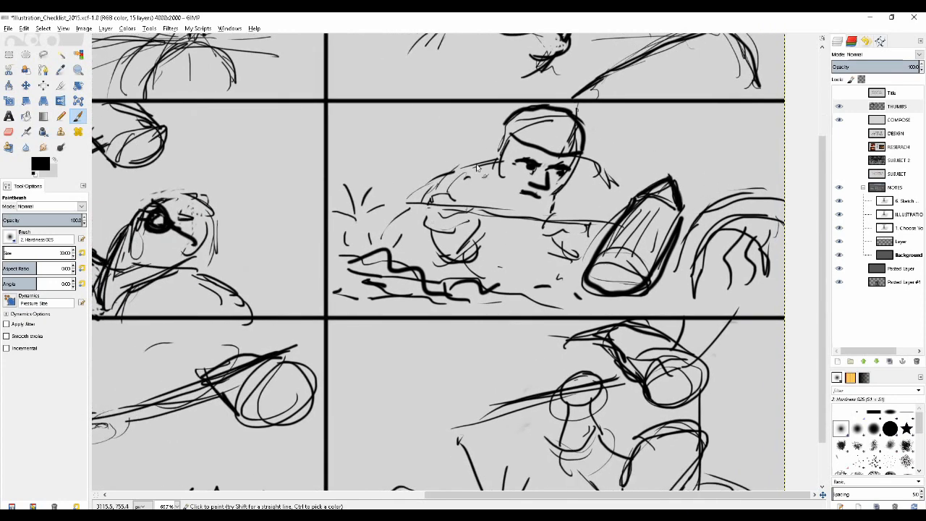
drag(463, 203, 409, 248)
scroll(447, 223, up, 1)
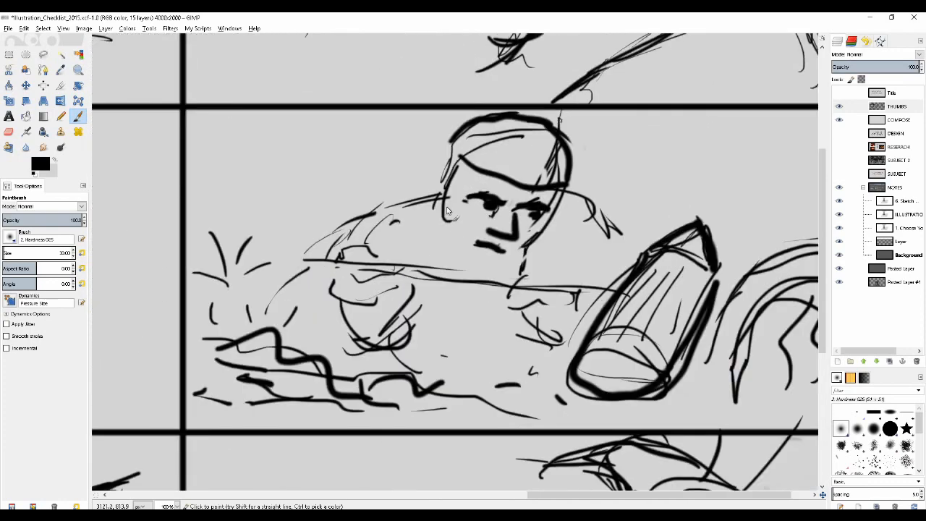
scroll(445, 210, down, 1)
scroll(445, 210, up, 2)
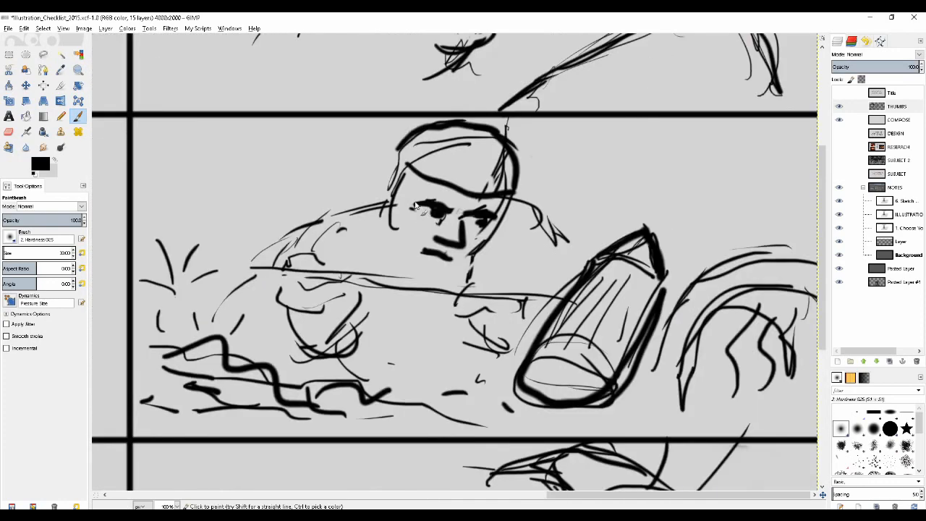
scroll(416, 207, down, 2)
Strengthen the slanting ceiling beam beside the hammer head in the bottom-left thumbnail, and erase the zigzag shading above it
drag(291, 309, 624, 207)
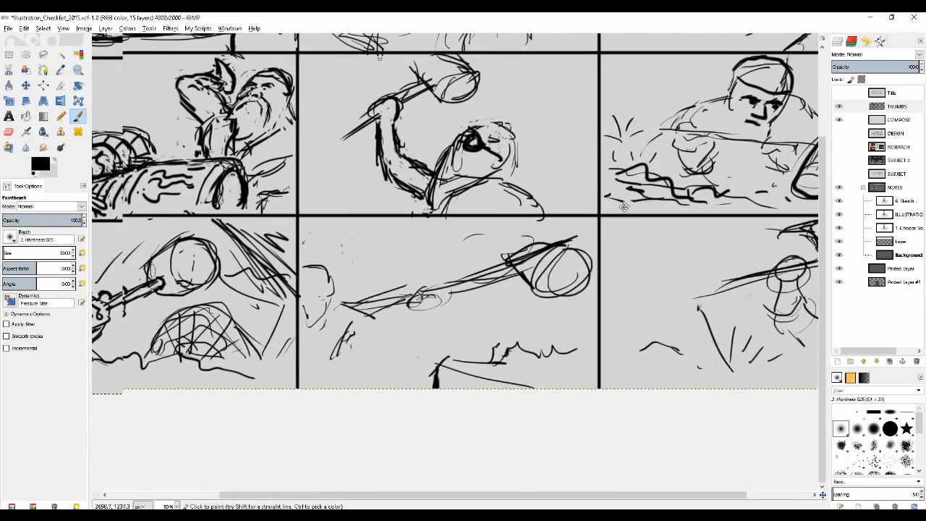
drag(256, 296, 521, 233)
scroll(366, 221, up, 1)
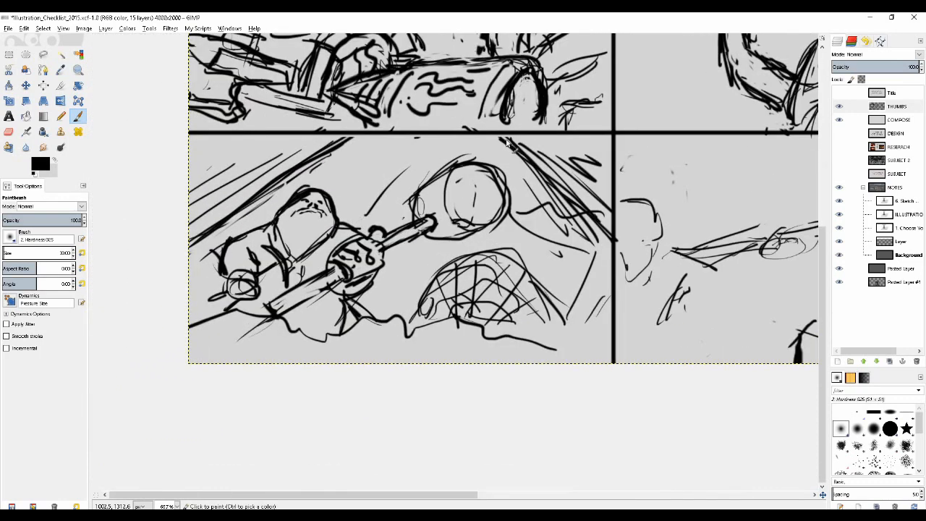
drag(494, 137, 579, 199)
drag(508, 145, 609, 227)
key(shift+e)
mouse_move(538, 154)
mouse_down()
mouse_move(589, 196)
mouse_move(571, 163)
mouse_move(601, 174)
mouse_move(580, 205)
mouse_up()
Draw two bold small ovals and three bold arches along the lower edge of the bottom-left thumbnail
key(p)
click(230, 325)
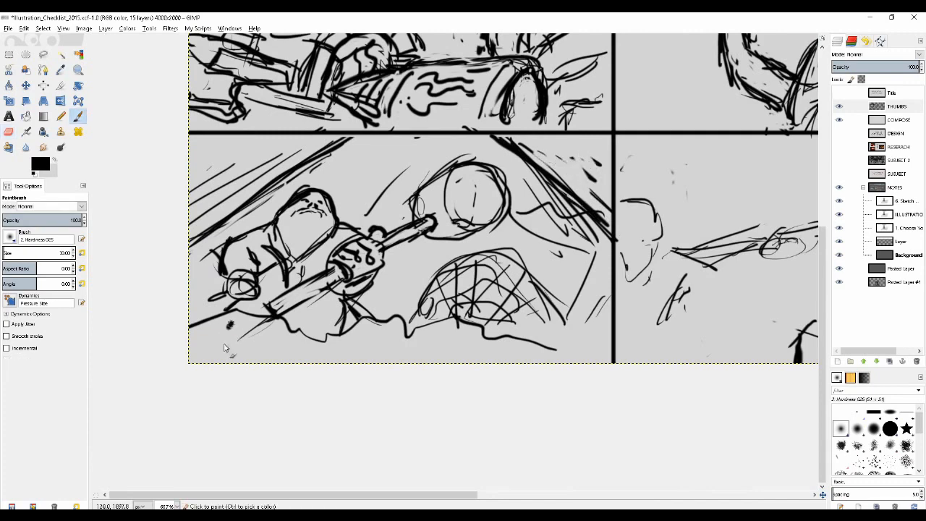
mouse_move(224, 344)
mouse_down()
mouse_move(243, 333)
mouse_move(275, 335)
mouse_up()
drag(386, 340, 359, 361)
mouse_move(382, 337)
mouse_down()
mouse_move(394, 361)
mouse_move(478, 362)
mouse_move(410, 362)
mouse_up()
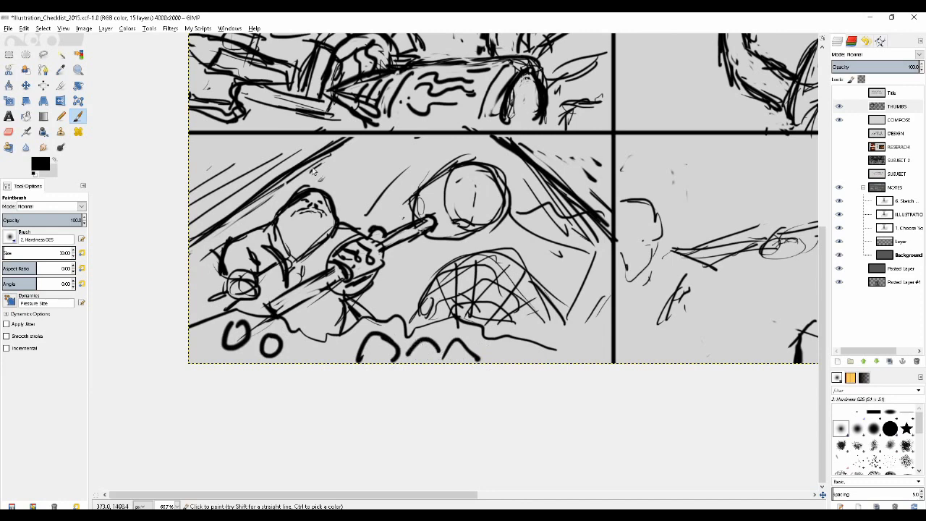
Erase part of the upper end of the beam above the bottom-left thumbnail's figure, and darken the figure's brow
key(shift+e)
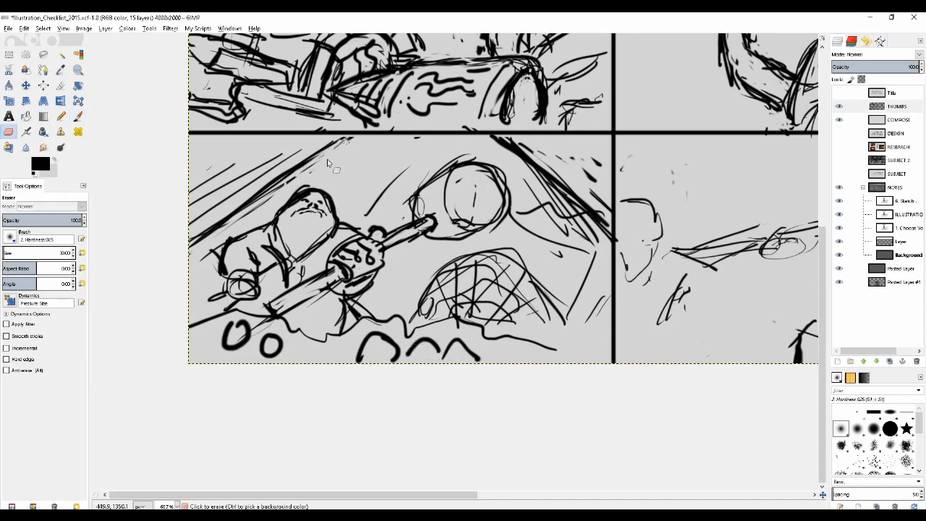
drag(346, 142, 329, 162)
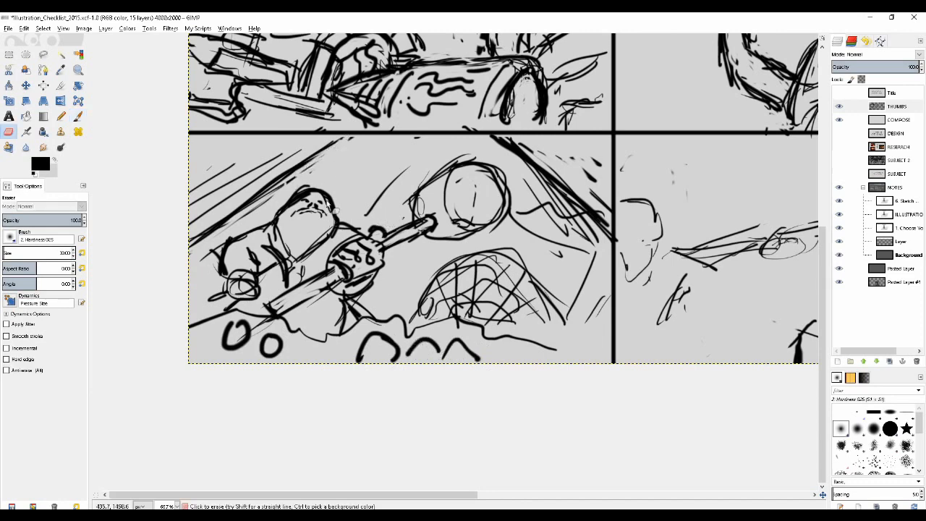
key(p)
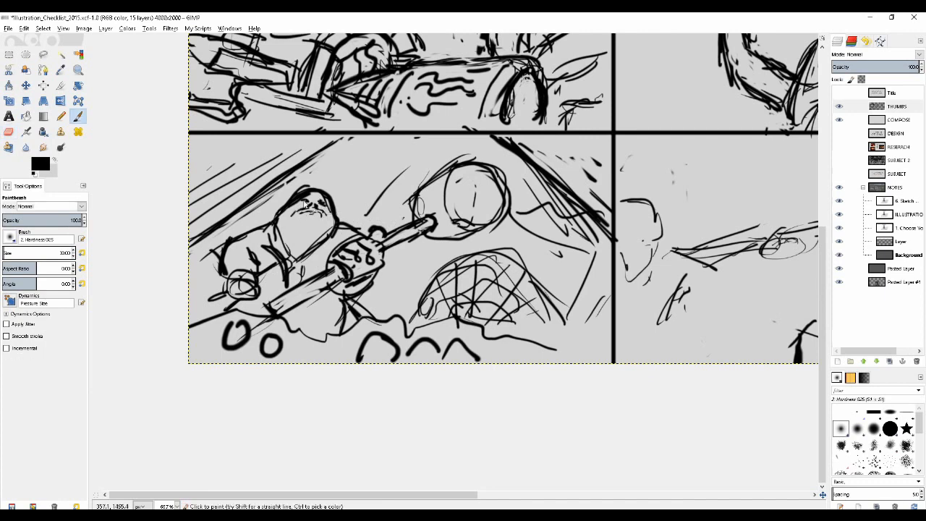
drag(299, 210, 309, 213)
drag(418, 204, 427, 191)
scroll(352, 168, down, 1)
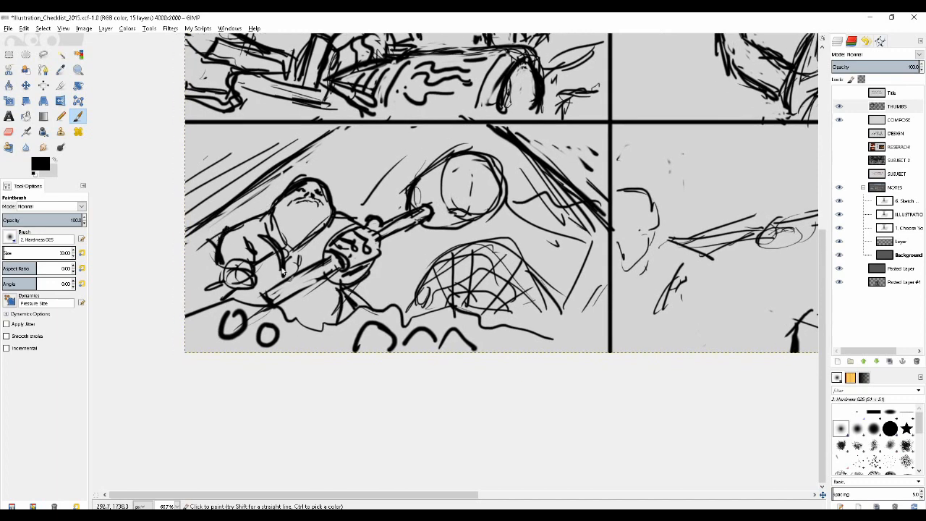
mouse_move(320, 229)
mouse_down()
mouse_move(354, 208)
mouse_move(297, 230)
mouse_up()
scroll(306, 212, down, 1)
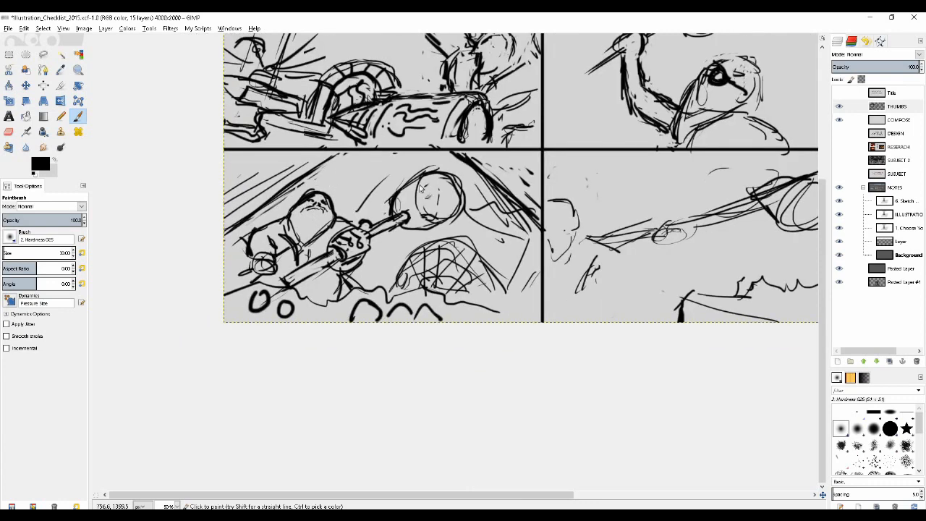
Erase leftover shading marks in the bottom-left thumbnail's upper-right corner, and check the composition at different sizes
key(shift+e)
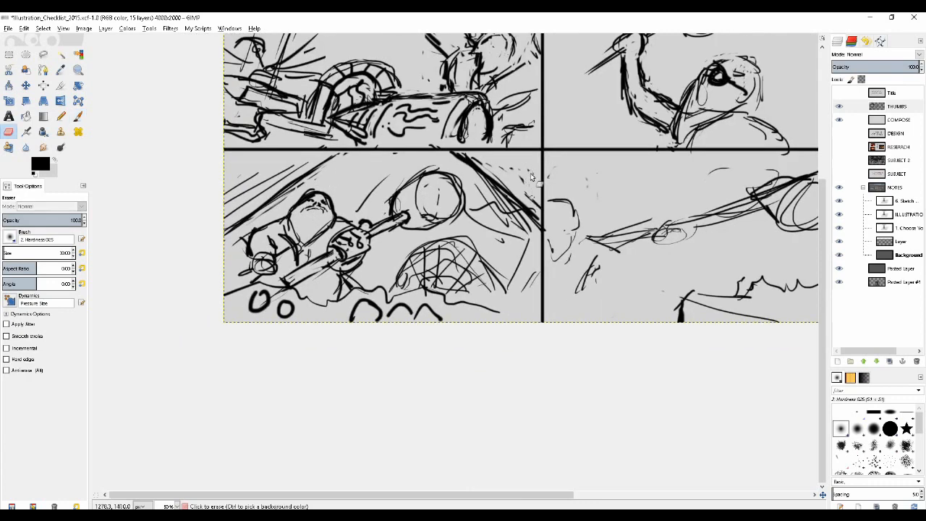
mouse_move(476, 159)
mouse_down()
mouse_move(527, 186)
mouse_move(532, 177)
mouse_up()
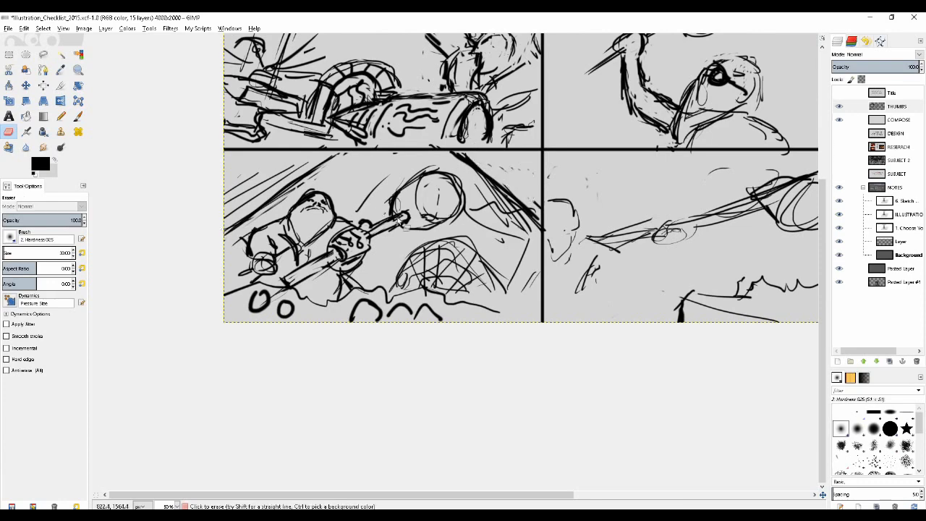
scroll(318, 204, right, 1)
scroll(293, 202, up, 1)
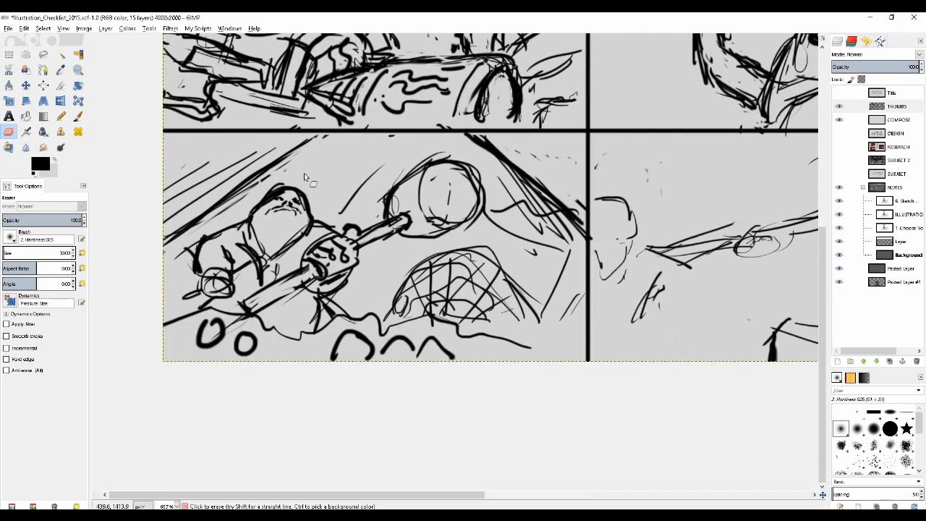
scroll(305, 176, down, 1)
scroll(326, 177, left, 2)
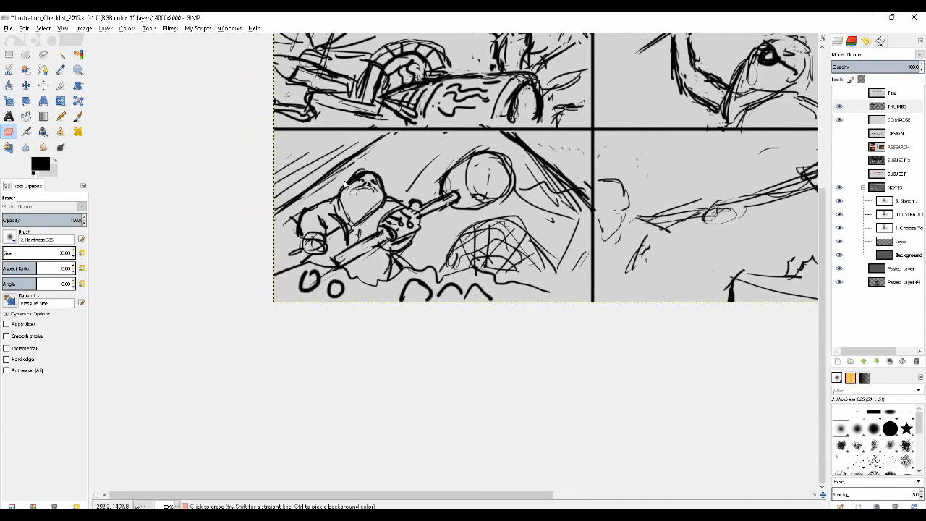
key(p)
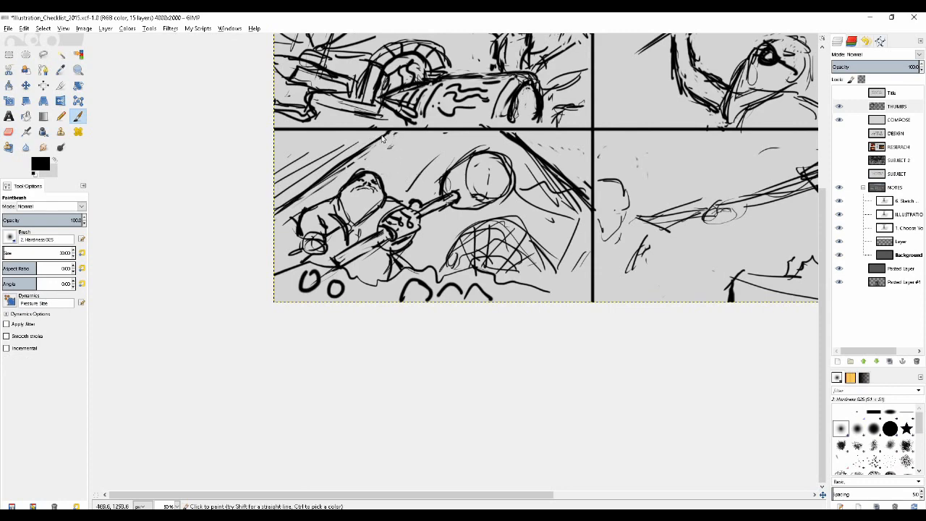
Set the foreground color to pure red (ff0000)
scroll(344, 200, up, 2)
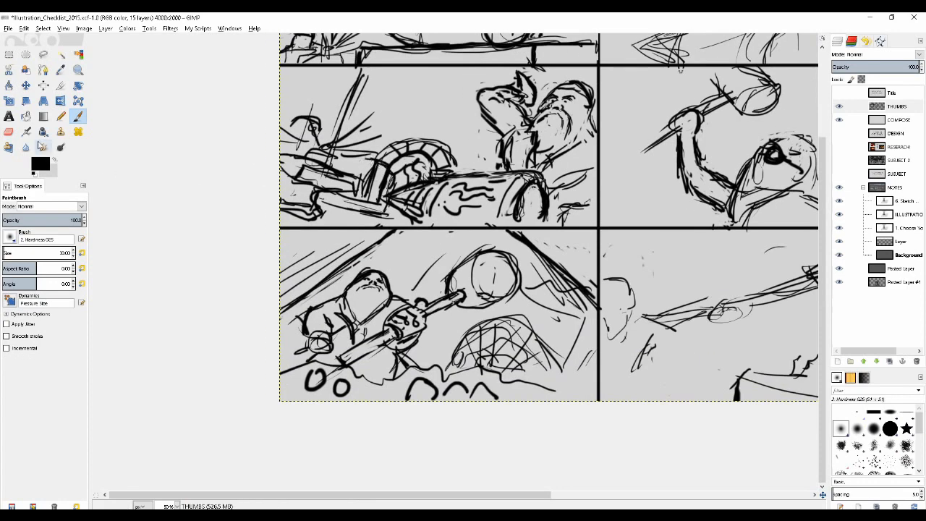
click(40, 163)
drag(189, 115, 257, 85)
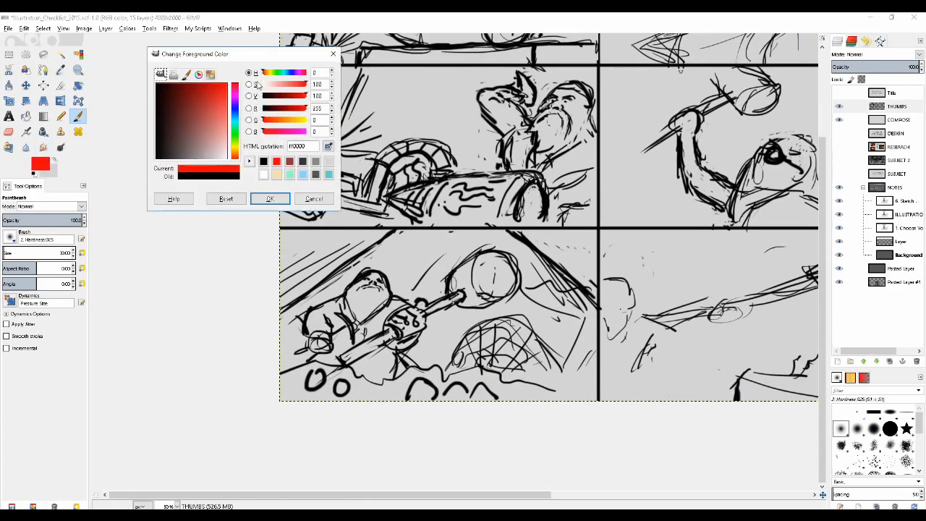
click(269, 198)
Circle the main focal areas of the middle-left and bottom-left thumbnails in red, and undo both marks
mouse_move(524, 128)
mouse_down()
mouse_move(489, 208)
mouse_move(517, 141)
mouse_up()
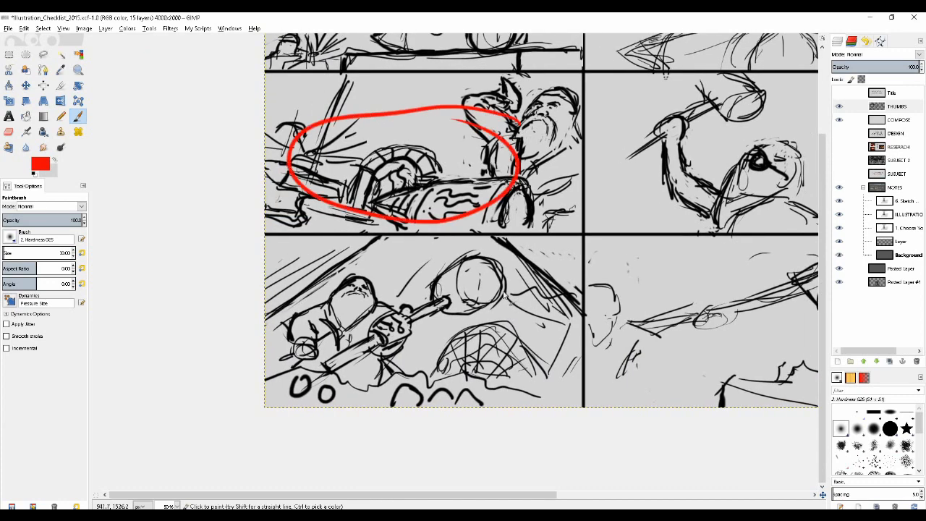
mouse_move(506, 286)
mouse_down()
mouse_move(463, 387)
mouse_move(511, 286)
mouse_up()
key(ctrl+z)
key(ctrl+z)
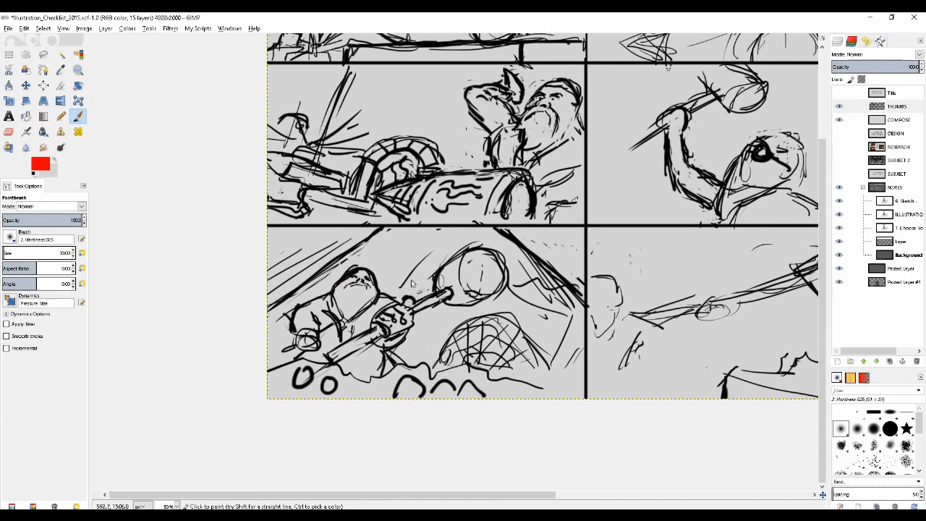
Examine the bottom-row thumbnails one by one and compare them with the full set of nine
drag(412, 116, 451, 149)
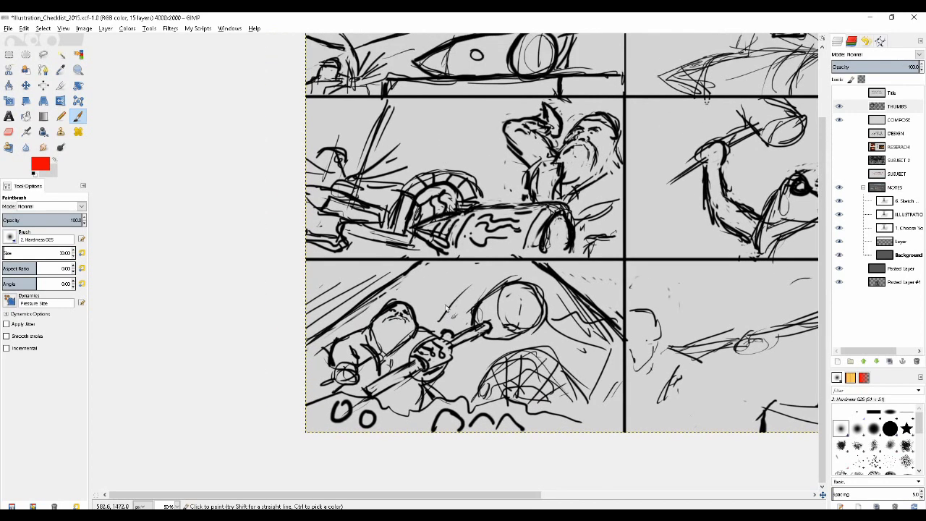
drag(459, 318, 321, 304)
mouse_move(424, 345)
mouse_down()
mouse_move(380, 236)
mouse_move(267, 211)
mouse_up()
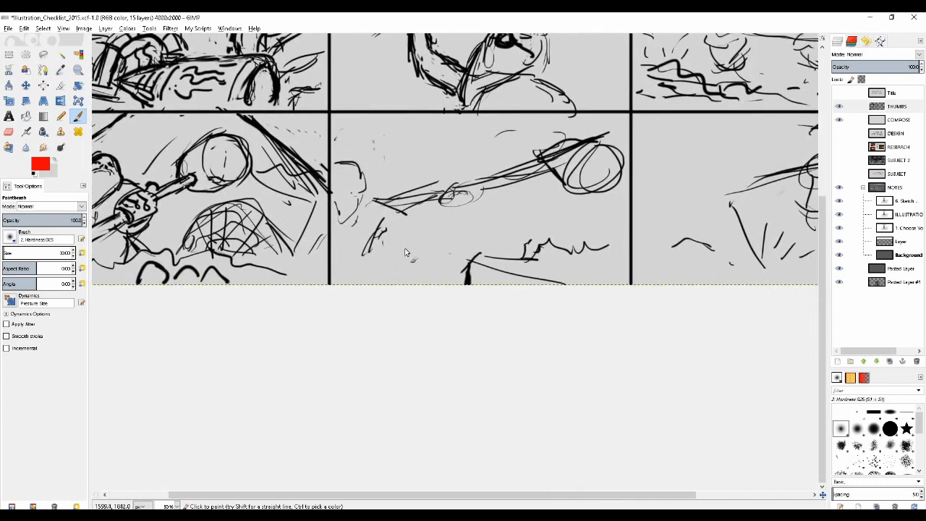
drag(406, 253, 247, 266)
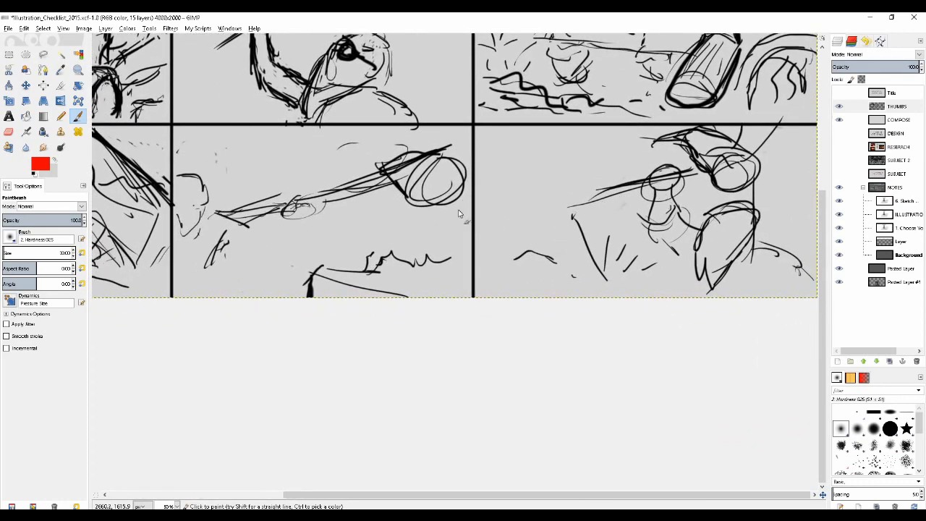
drag(266, 217, 270, 232)
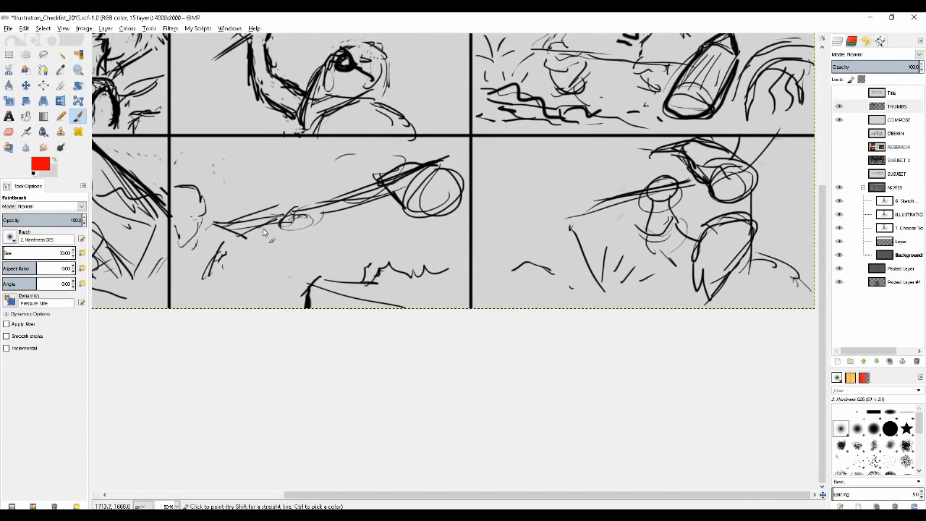
scroll(268, 243, down, 3)
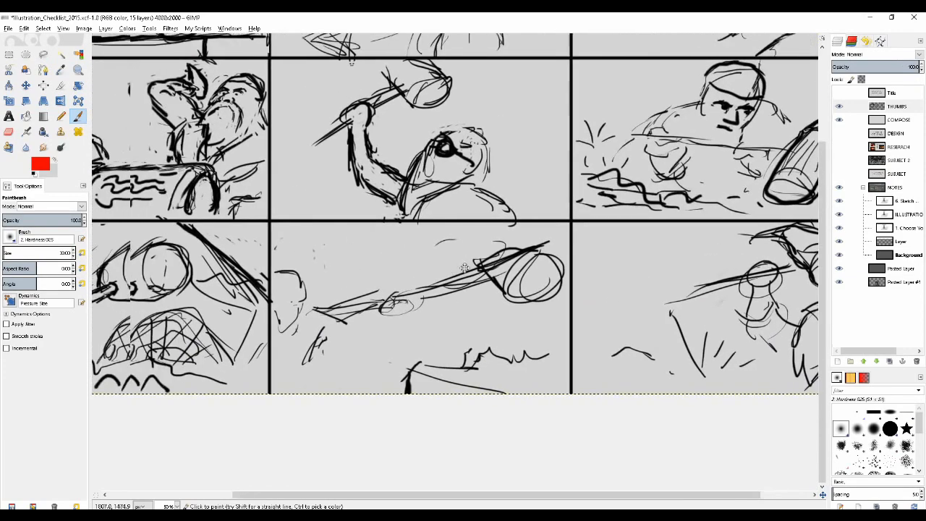
scroll(343, 232, down, 1)
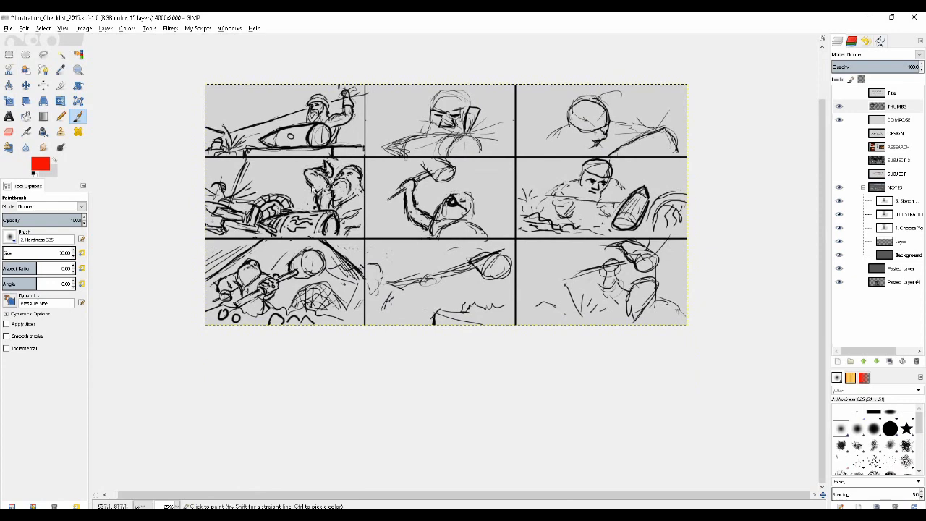
Circle the focal area in each of the three left-column thumbnails in red, and undo all the marks
mouse_move(657, 141)
mouse_down()
mouse_move(497, 207)
mouse_move(644, 148)
mouse_up()
scroll(393, 180, left, 3)
key(ctrl+z)
drag(389, 172, 332, 183)
scroll(285, 178, up, 1)
mouse_move(325, 85)
mouse_down()
mouse_move(328, 149)
mouse_move(361, 100)
mouse_up()
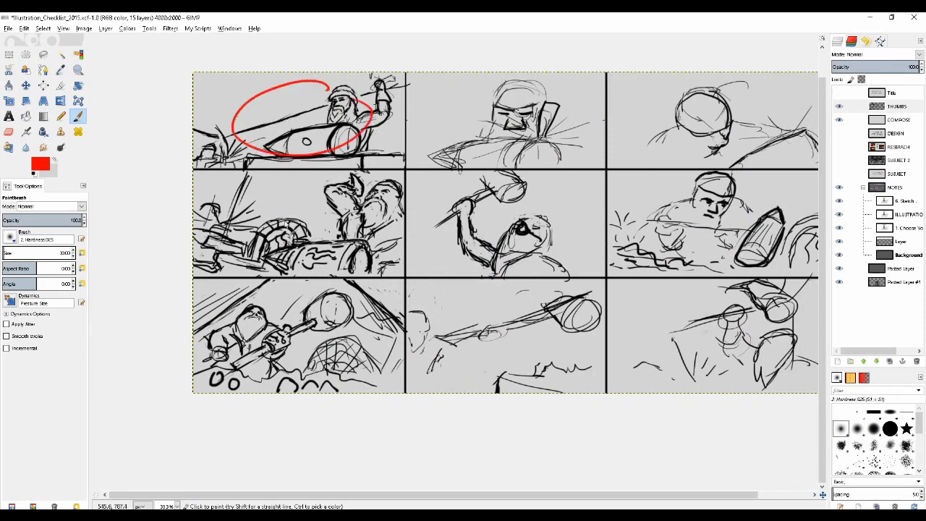
drag(341, 186, 337, 181)
mouse_move(337, 312)
mouse_down()
mouse_move(282, 310)
mouse_move(269, 321)
mouse_move(295, 317)
mouse_up()
key(ctrl+z)
key(ctrl+z)
key(ctrl+z)
key(ctrl+z)
scroll(278, 324, left, 1)
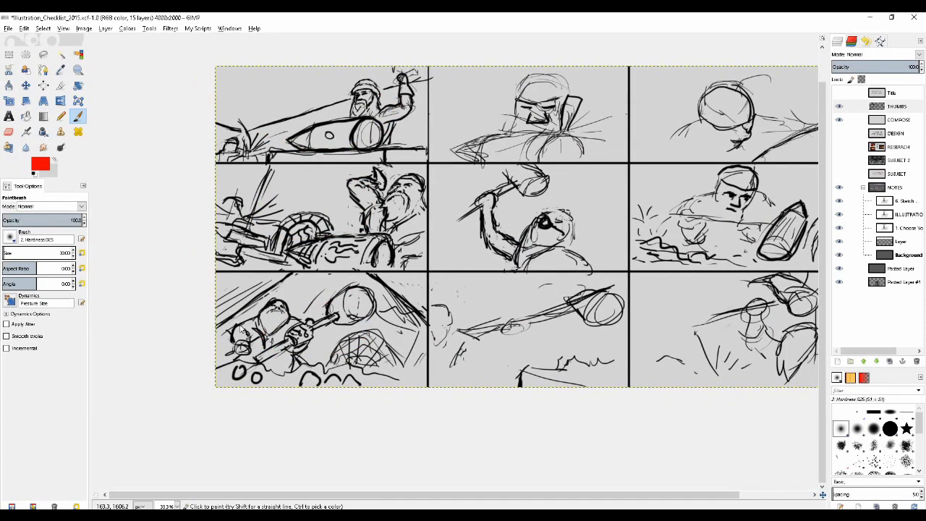
Draw one large red oval through all three left-column thumbnails, and undo it
ctrl+scroll(243, 327, up, 4)
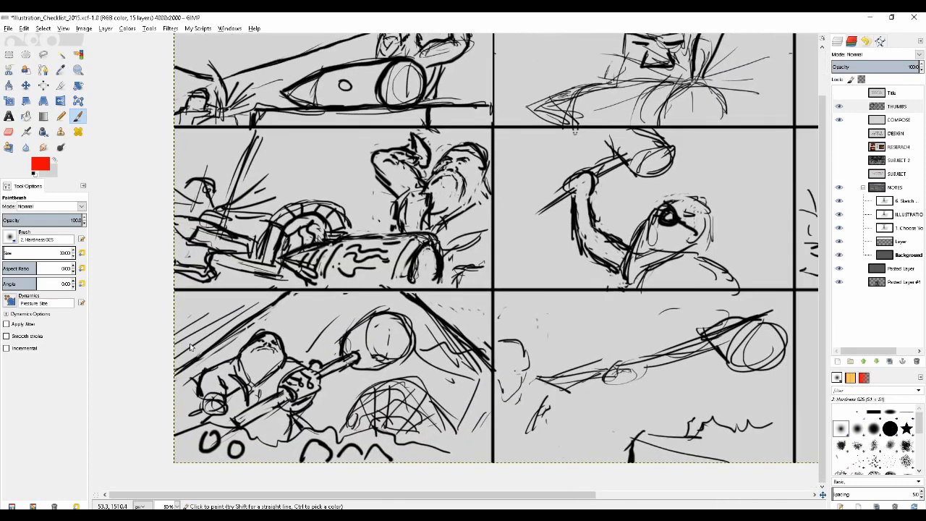
ctrl+scroll(213, 309, down, 2)
mouse_move(265, 113)
mouse_down()
mouse_move(259, 424)
mouse_move(185, 137)
mouse_up()
key(ctrl+z)
ctrl+scroll(173, 210, up, 2)
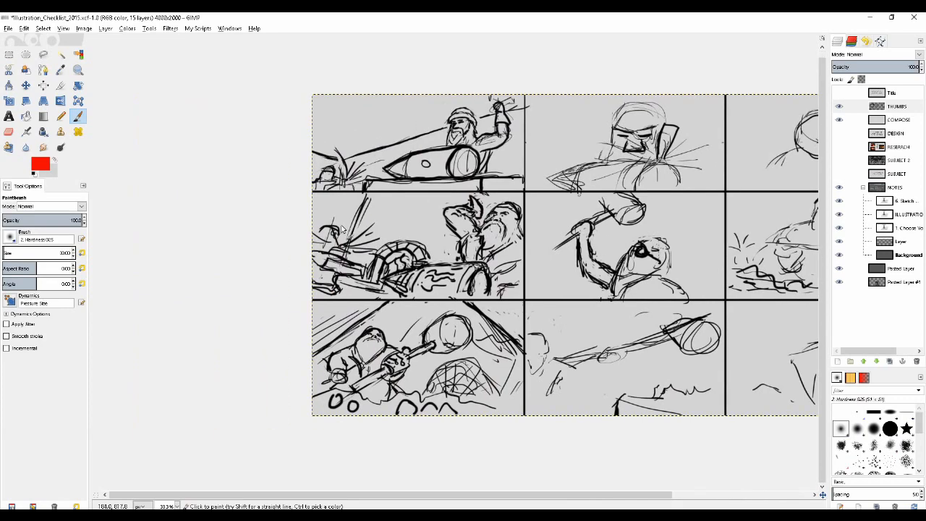
ctrl+scroll(345, 267, down, 3)
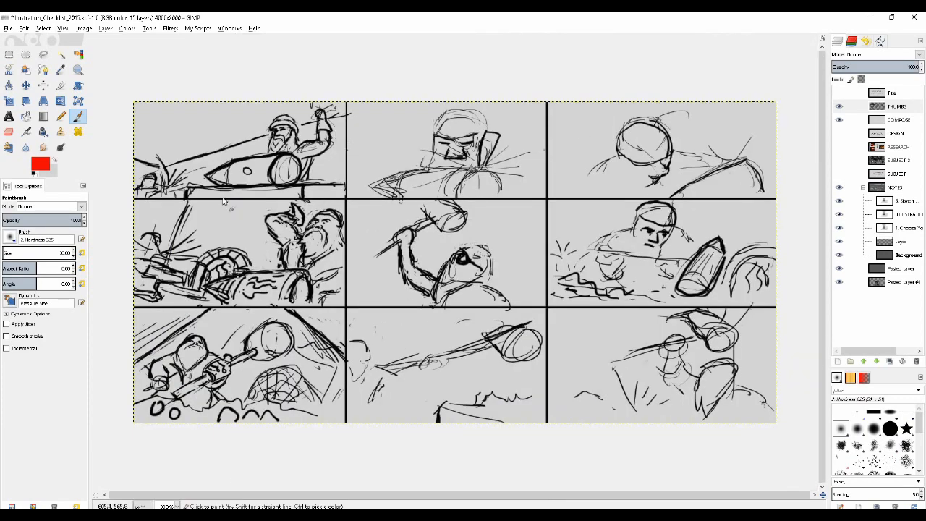
ctrl+scroll(357, 205, up, 1)
mouse_move(416, 116)
mouse_down()
mouse_move(326, 242)
mouse_move(406, 117)
mouse_up()
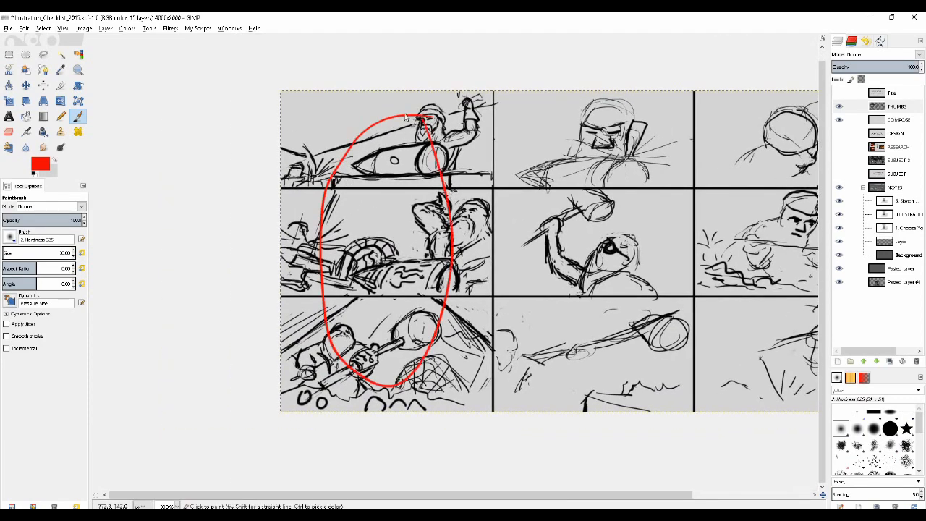
key(ctrl+z)
Compare the left-column thumbnails with the rest of the sheet, and inspect the top-left composition up close
mouse_move(341, 275)
mouse_down()
mouse_move(303, 279)
mouse_move(349, 290)
mouse_up()
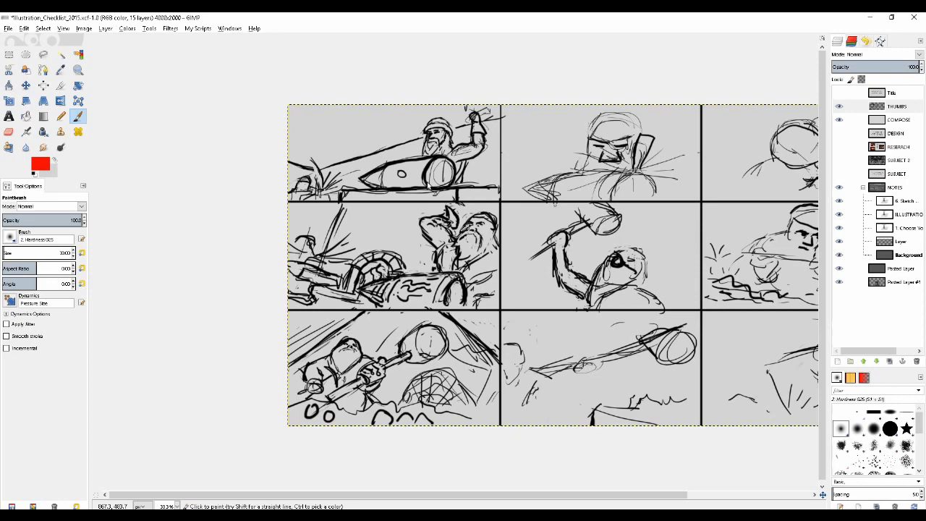
drag(541, 248, 443, 260)
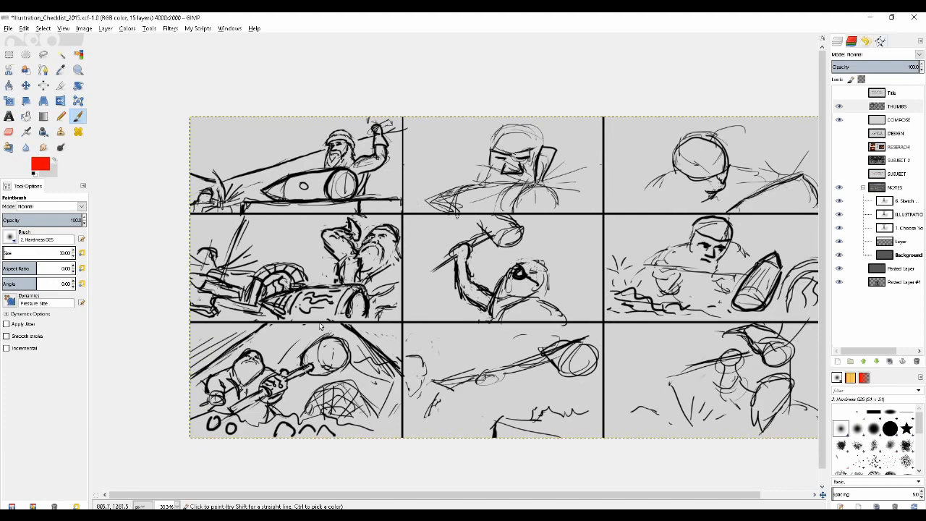
drag(321, 326, 409, 309)
scroll(375, 190, down, 1)
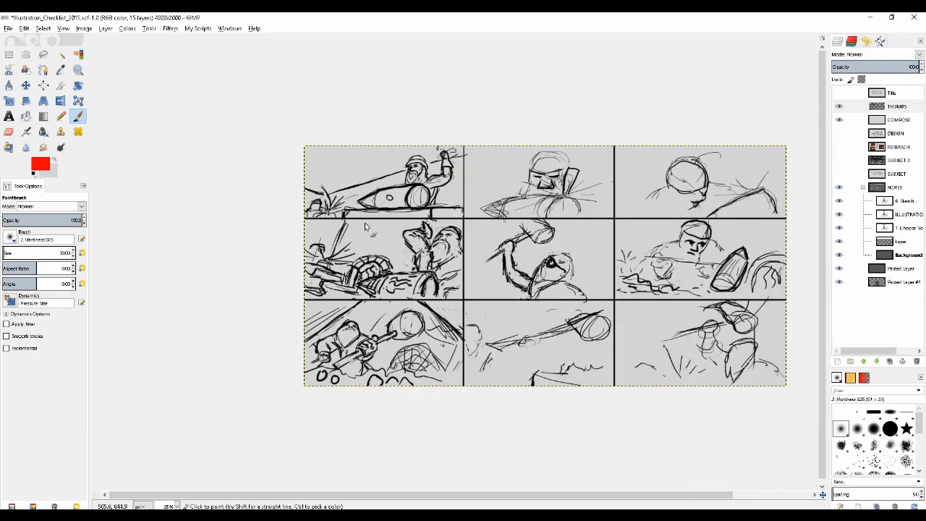
scroll(367, 231, up, 1)
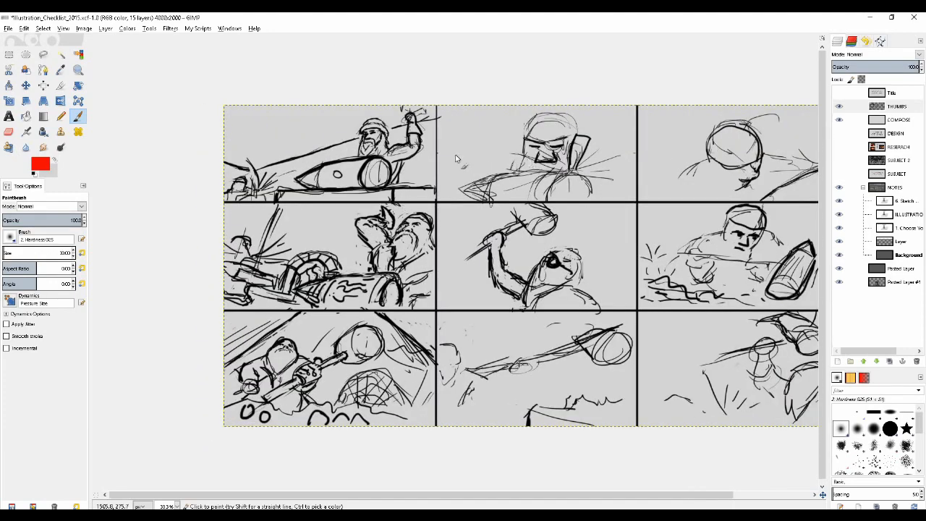
scroll(423, 208, up, 3)
drag(422, 213, 434, 219)
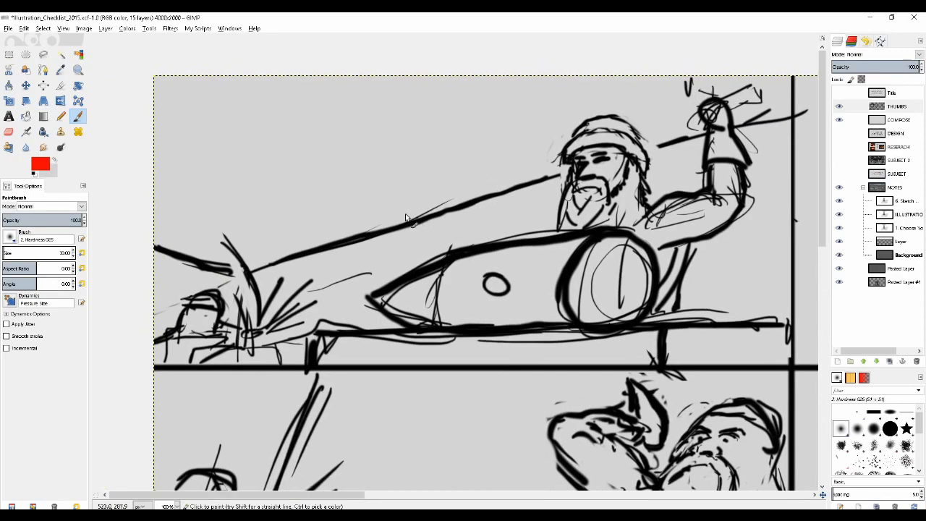
Inspect the middle-left and bottom-left thumbnails up close, and compare them again within the full sheet
scroll(406, 217, down, 1)
scroll(357, 214, down, 5)
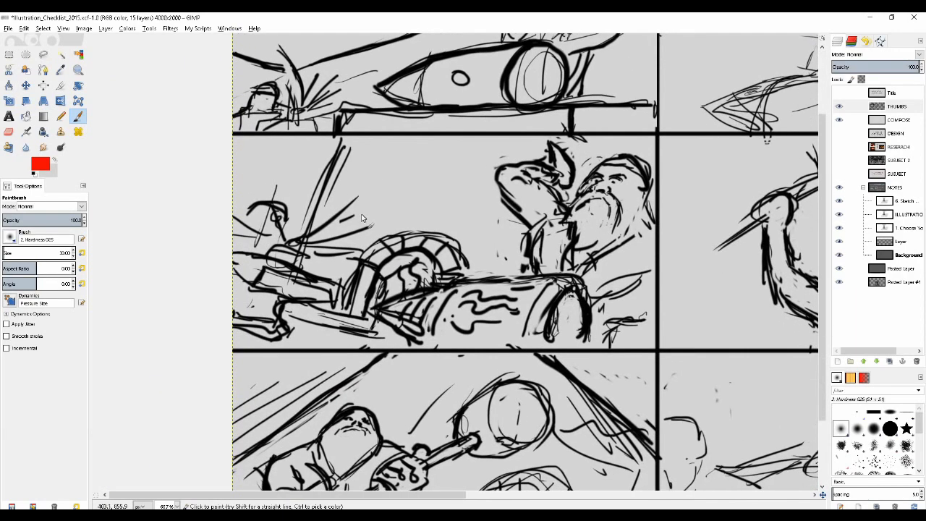
drag(398, 363, 396, 214)
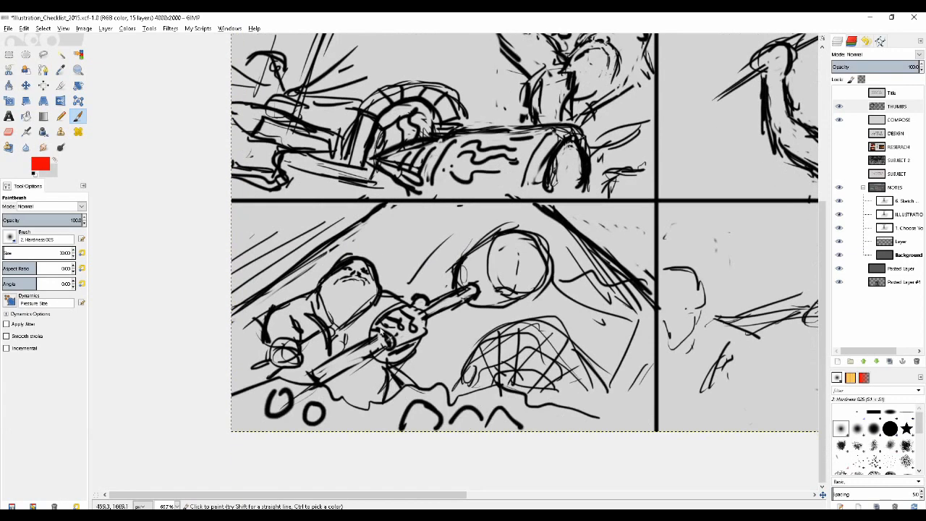
scroll(392, 300, down, 1)
scroll(393, 275, down, 2)
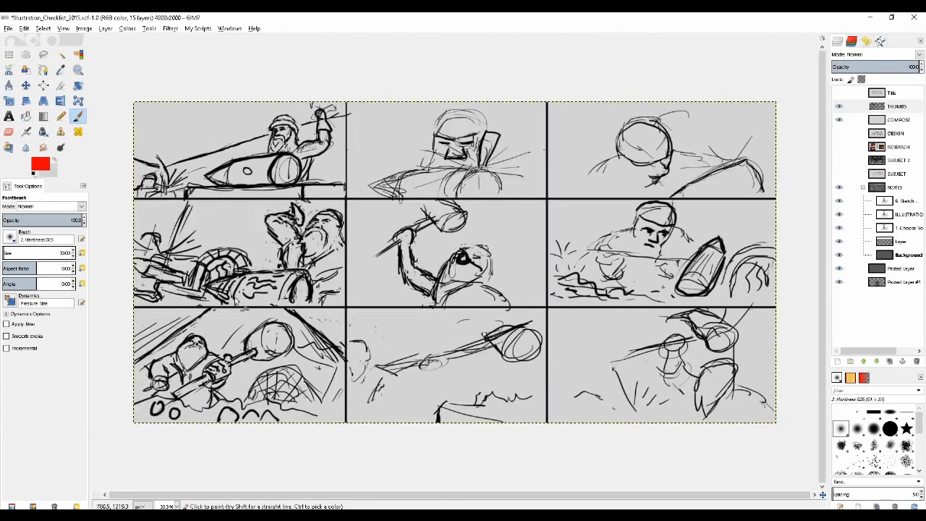
scroll(369, 267, up, 1)
scroll(366, 259, up, 1)
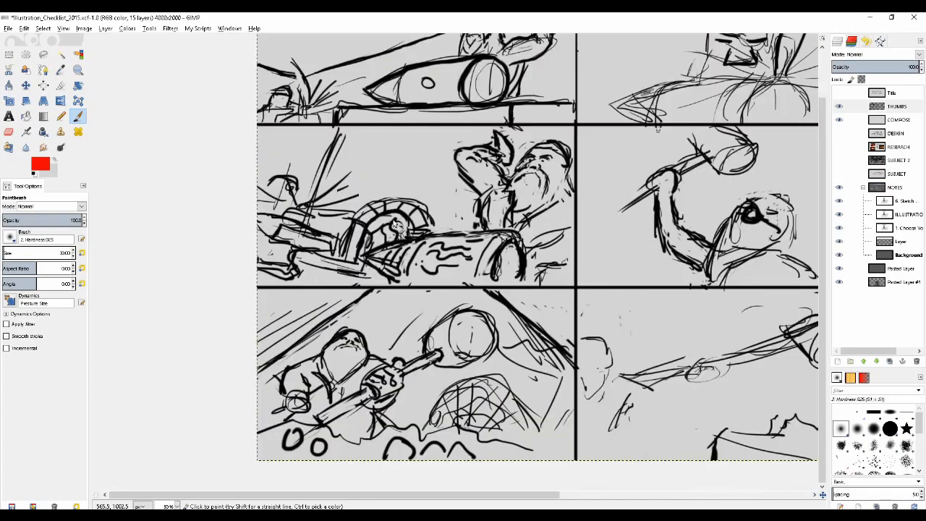
scroll(397, 221, down, 1)
drag(332, 255, 383, 238)
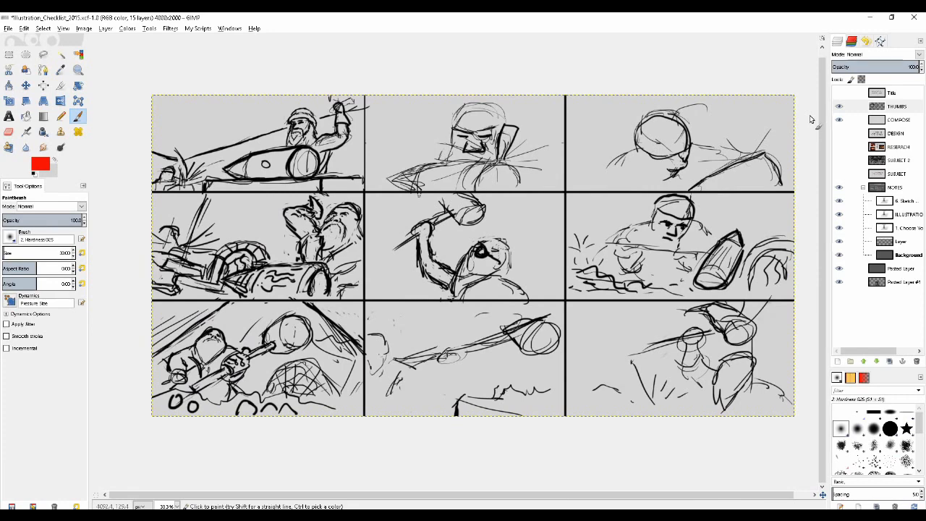
scroll(427, 221, up, 1)
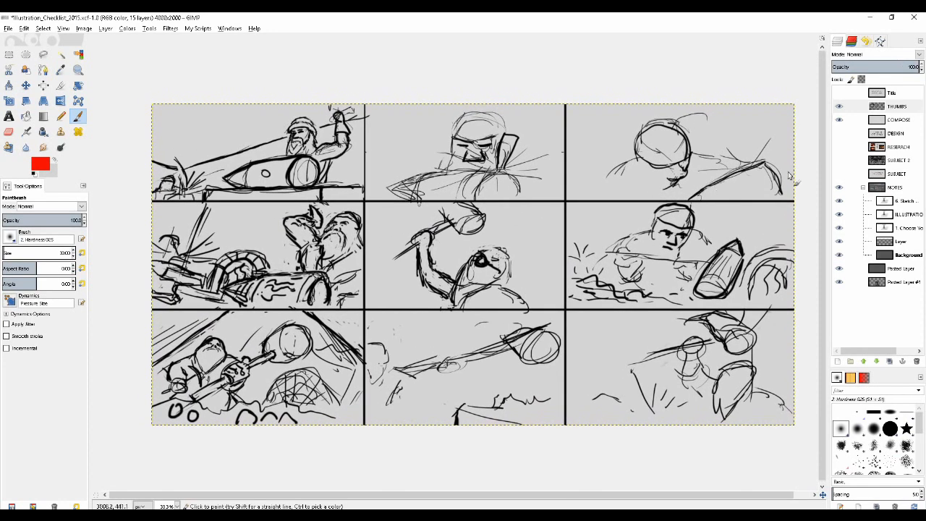
Hide the THUMBS and COMPOSE layers to bring up the illustration checklist
click(839, 106)
click(839, 119)
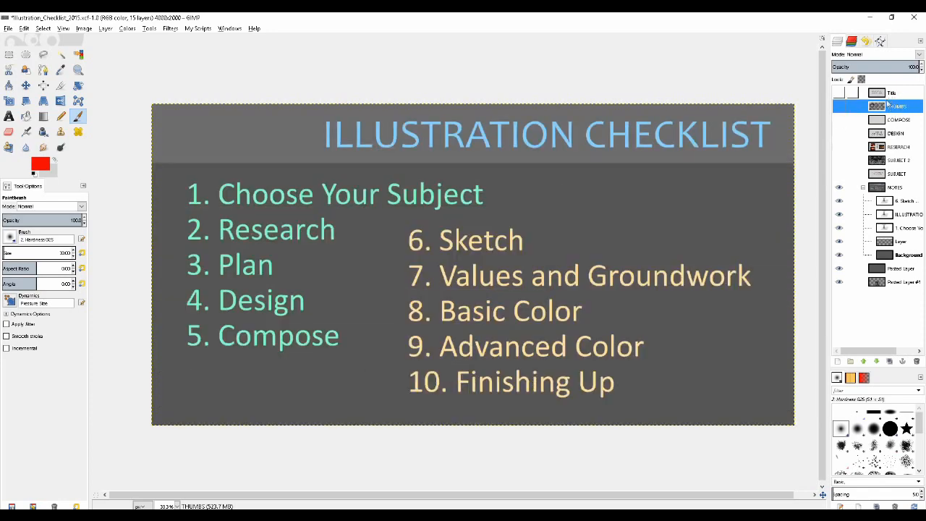
drag(364, 259, 367, 298)
scroll(366, 268, up, 1)
scroll(368, 289, down, 1)
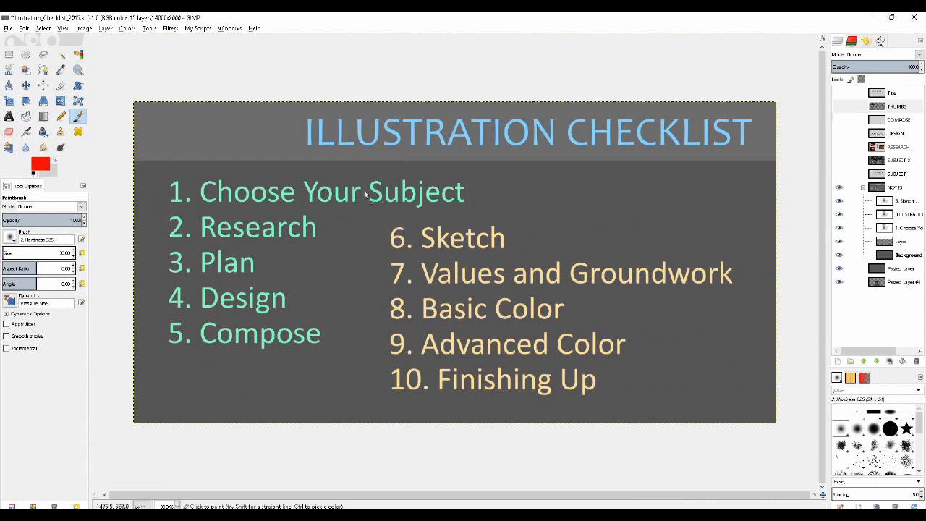